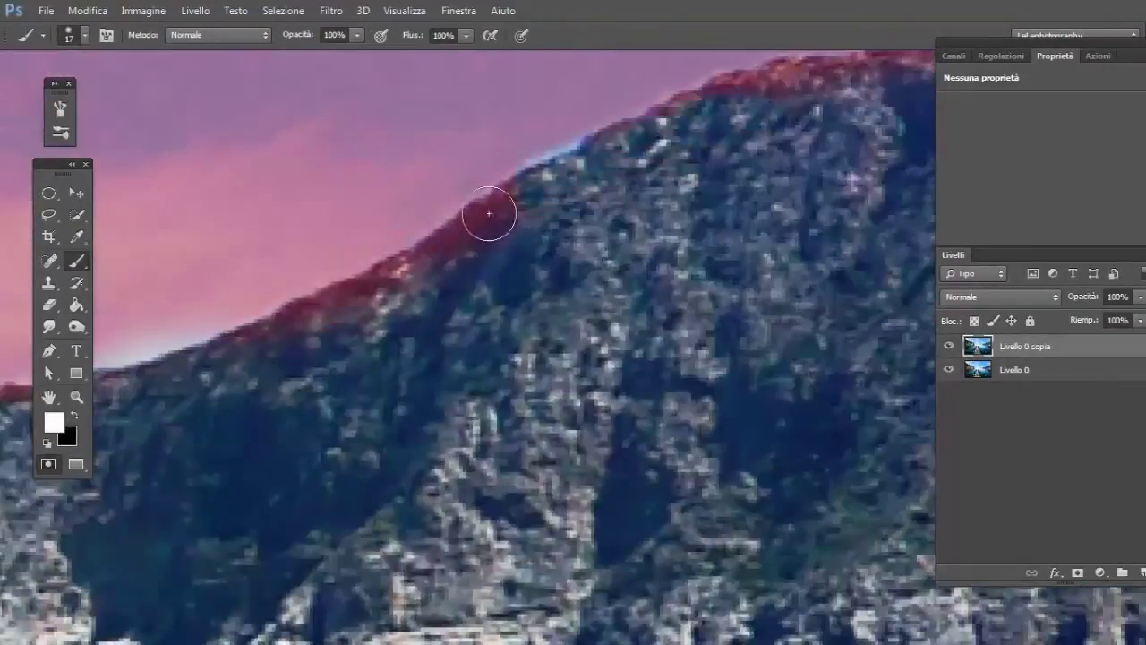
- Turn the quick mask into a selection and copy the selected sky from Livello 0 copia to a new layer
{"action": "scroll", "coordinate": [489, 213], "scroll_direction": "down", "scroll_amount": 10}
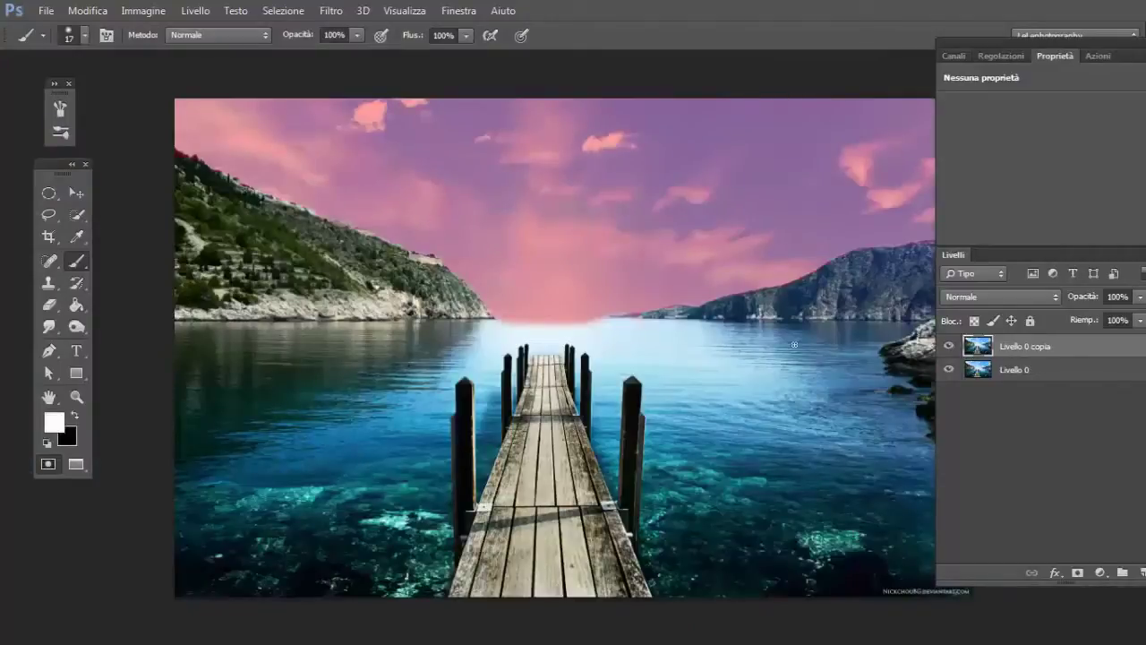
{"action": "key", "text": "q"}
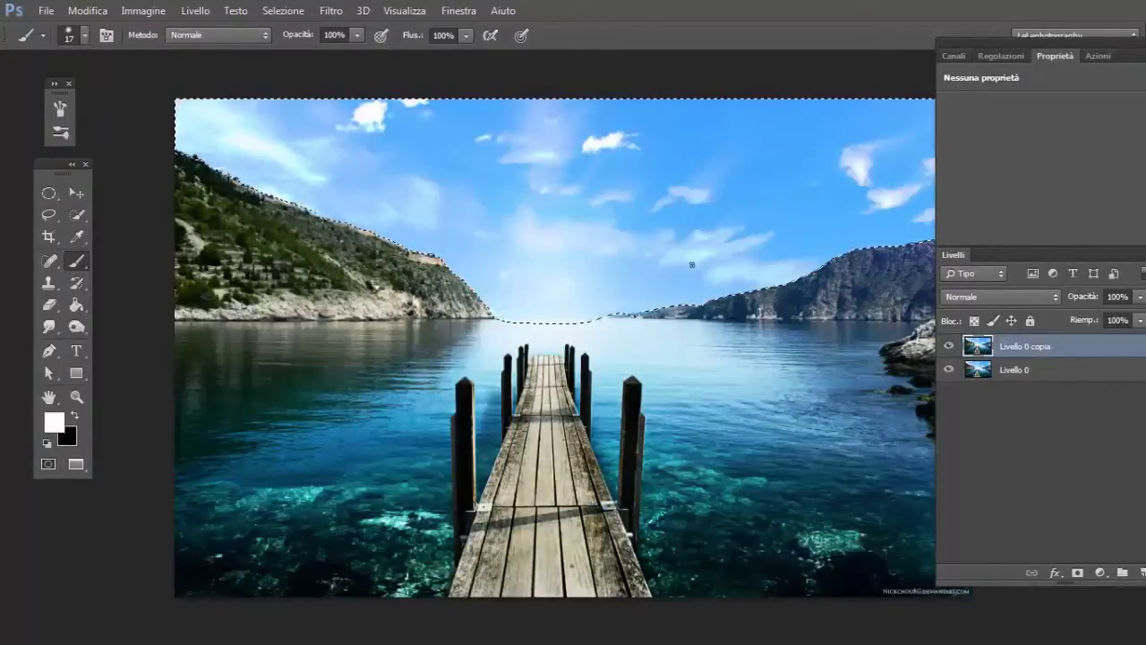
{"action": "key", "text": "v"}
{"action": "left_click_drag", "start_coordinate": [626, 247], "coordinate": [532, 263]}
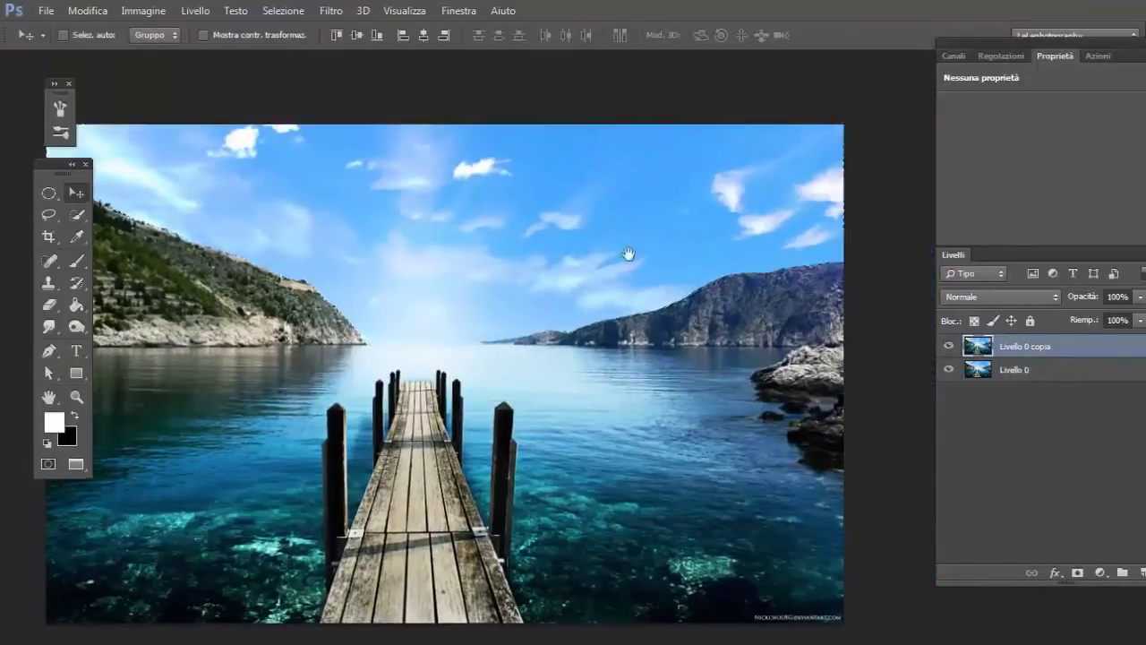
{"action": "left_click_drag", "start_coordinate": [624, 253], "coordinate": [556, 269]}
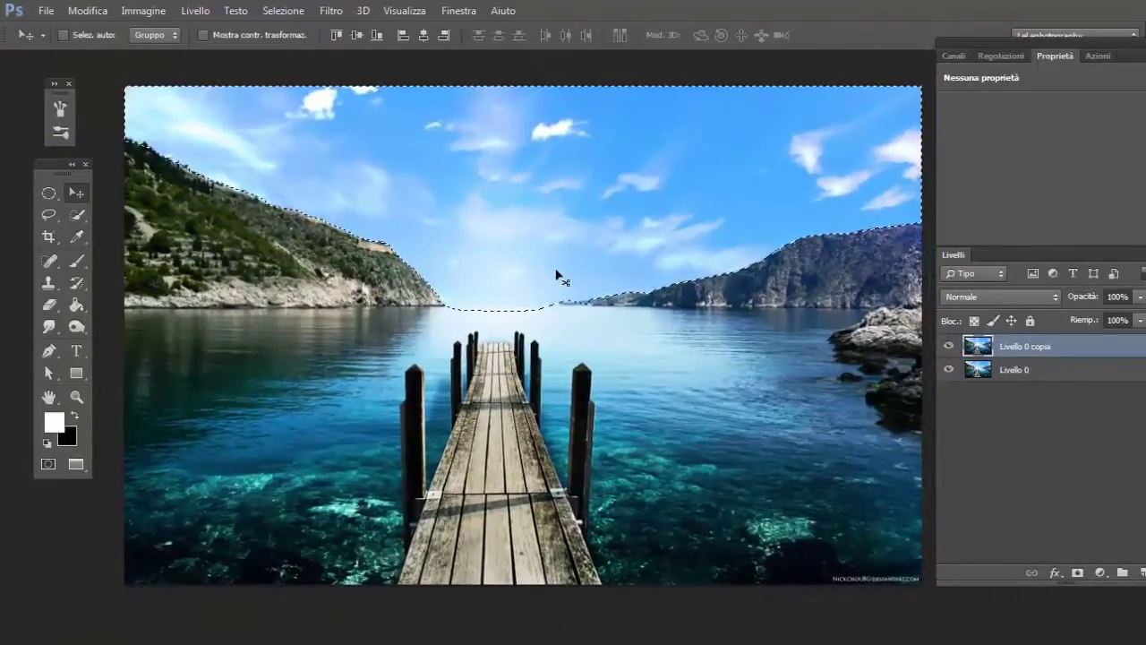
{"action": "key", "text": "ctrl+d"}
{"action": "key", "text": "ctrl+shift+alt+n"}
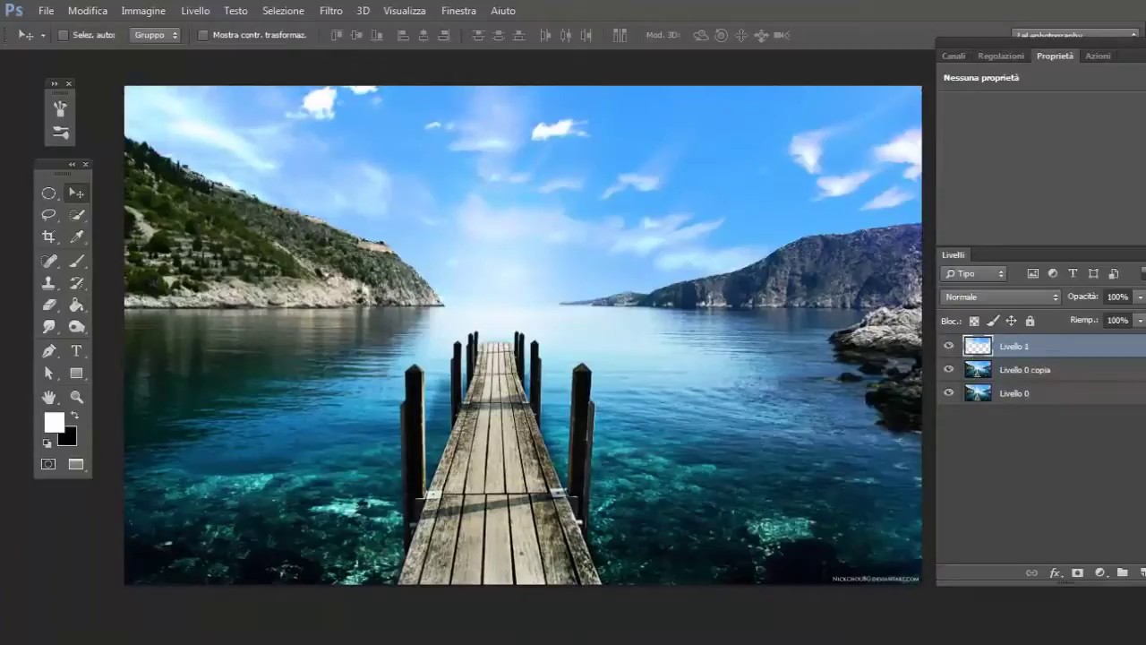
- View Livello 1 in isolation, then load its sky outline as a selection and add a layer mask from it
{"action": "left_click", "coordinate": [950, 346], "text": "alt"}
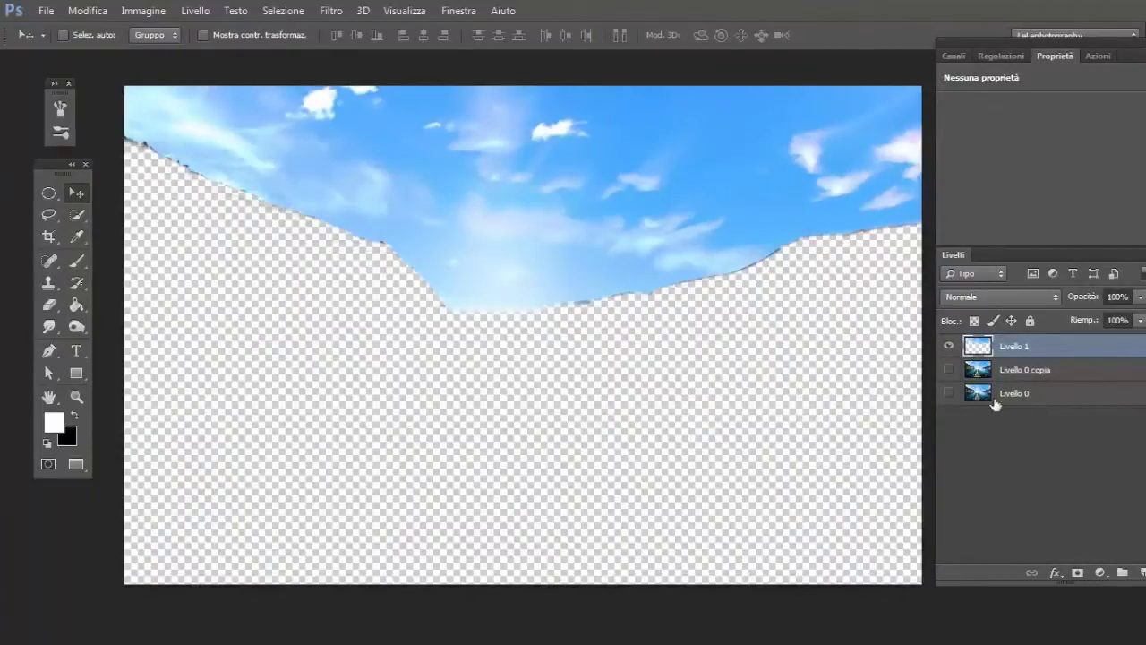
{"action": "left_click", "coordinate": [950, 347], "text": "alt"}
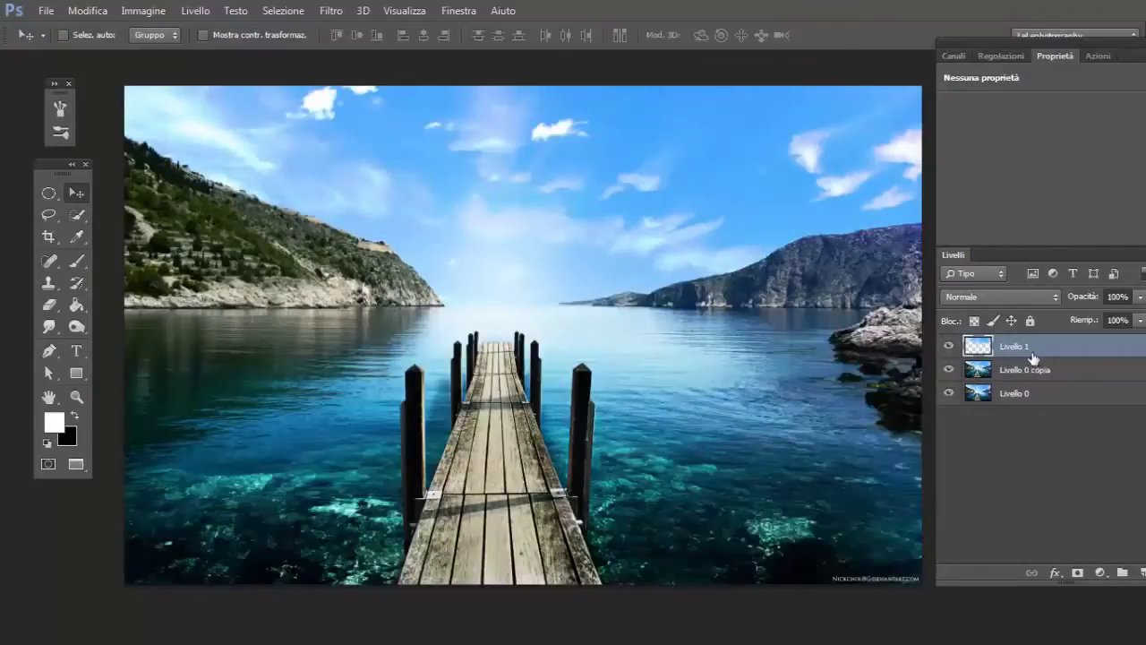
{"action": "left_click", "coordinate": [976, 347], "text": "ctrl"}
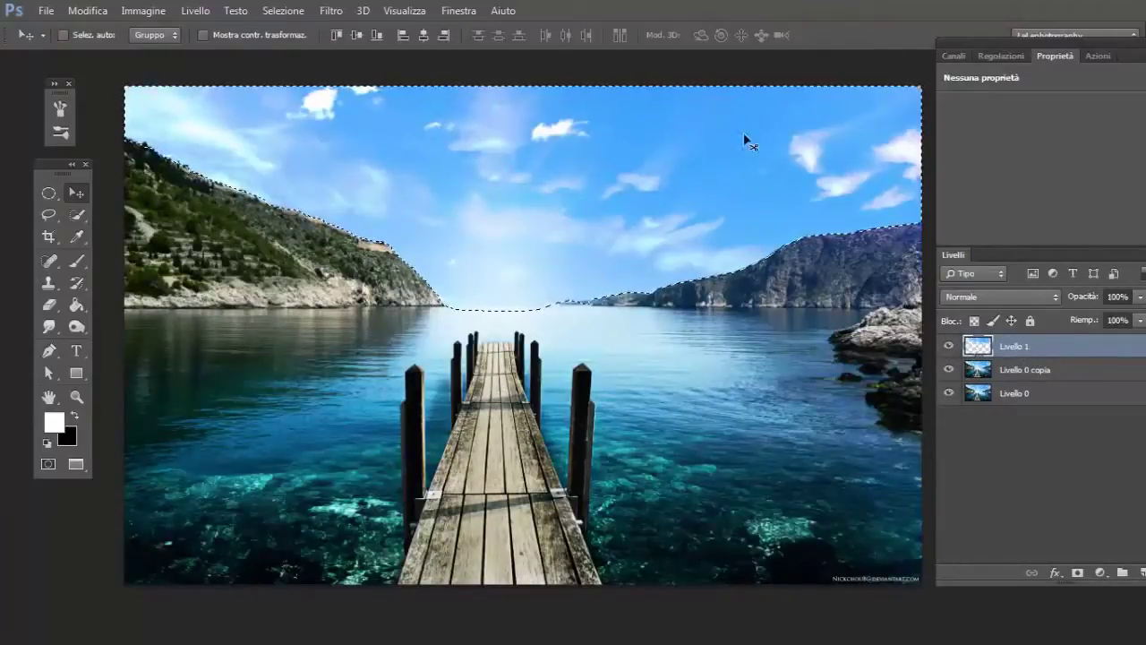
{"action": "left_click", "coordinate": [1077, 574]}
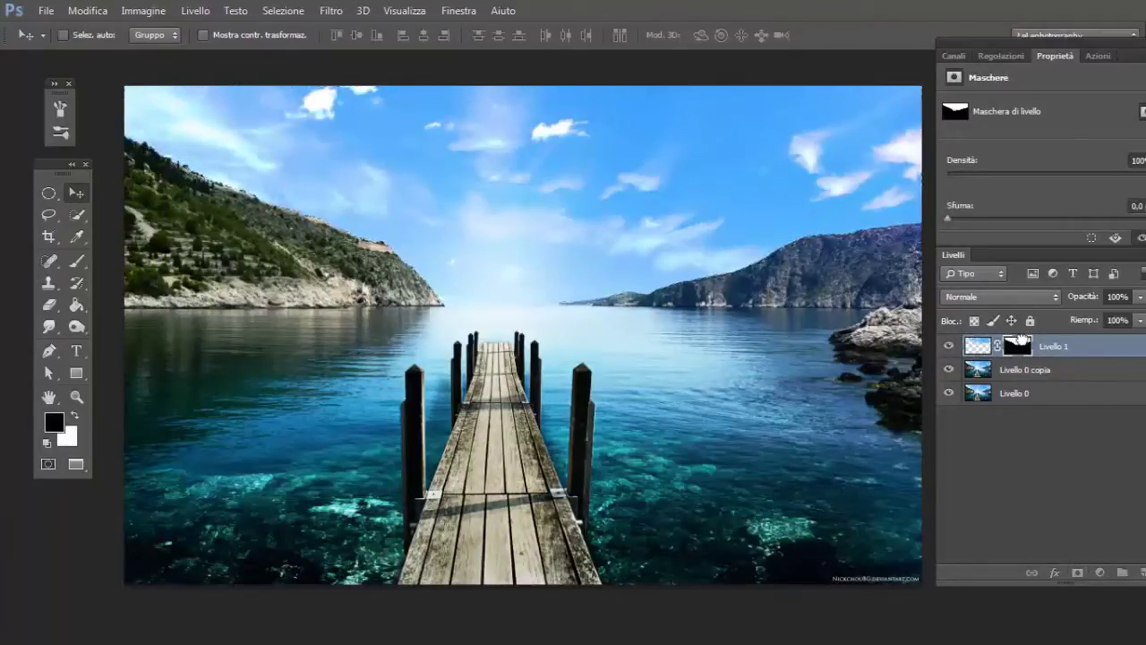
- Display the Livello 1 mask and smooth its edge along the left hillside with a soft 203 px black brush
{"action": "key", "text": "super"}
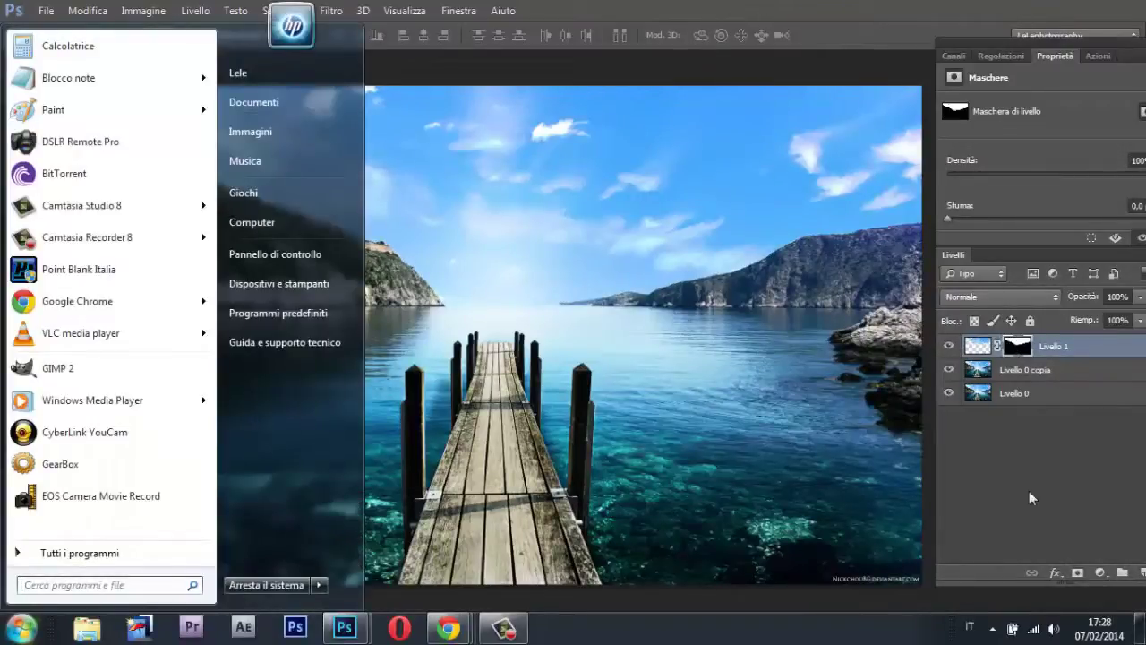
{"action": "left_click", "coordinate": [959, 604]}
{"action": "left_click", "coordinate": [1018, 345], "text": "alt"}
{"action": "key", "text": "b"}
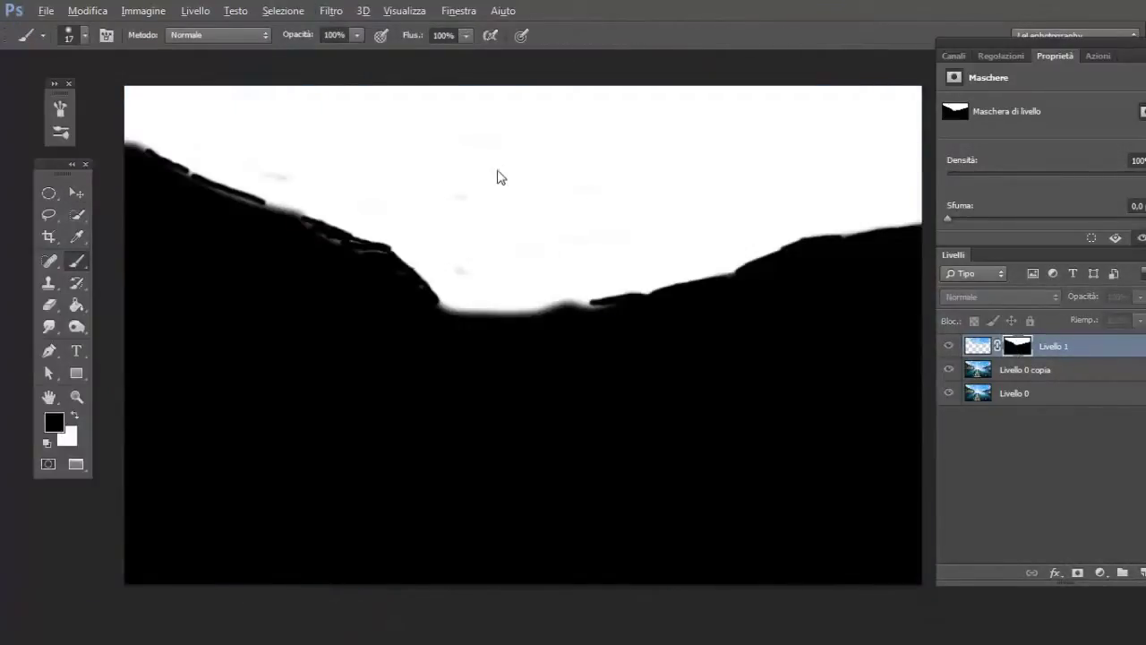
{"action": "mouse_move", "coordinate": [500, 177]}
{"action": "left_mouse_down"}
{"action": "mouse_move", "coordinate": [469, 168]}
{"action": "mouse_move", "coordinate": [468, 191]}
{"action": "mouse_move", "coordinate": [225, 153]}
{"action": "left_mouse_up"}
{"action": "key", "text": "x"}
{"action": "key", "text": "x"}
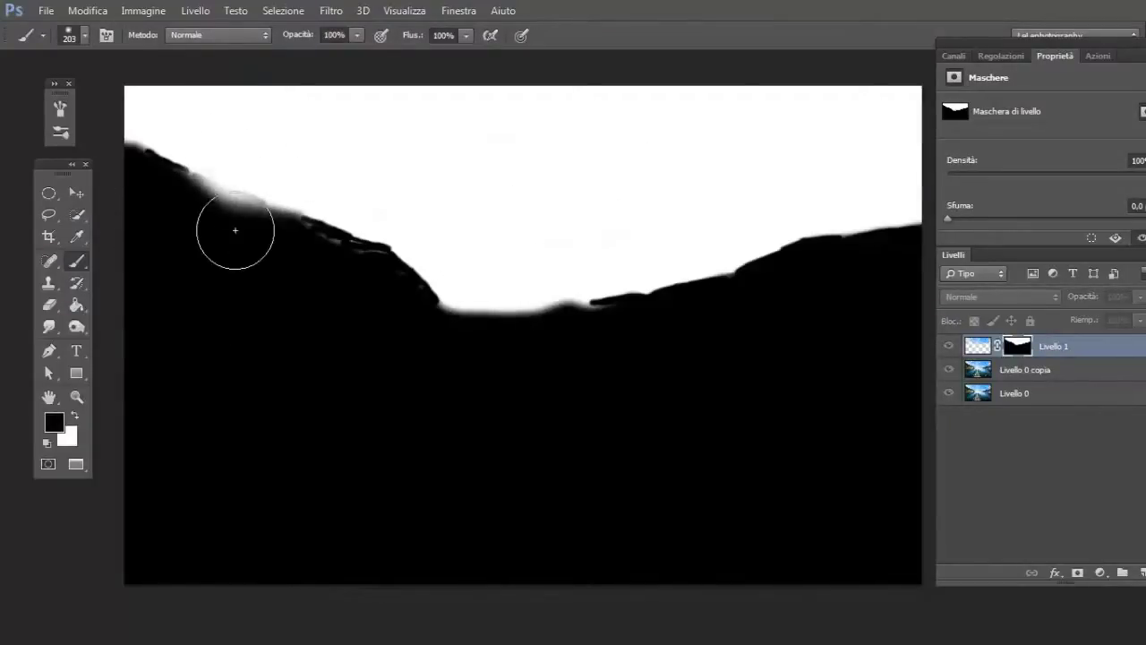
{"action": "mouse_move", "coordinate": [235, 230]}
{"action": "left_mouse_down"}
{"action": "mouse_move", "coordinate": [280, 247]}
{"action": "mouse_move", "coordinate": [189, 231]}
{"action": "mouse_move", "coordinate": [140, 204]}
{"action": "mouse_move", "coordinate": [269, 234]}
{"action": "left_mouse_up"}
{"action": "key", "text": "x"}
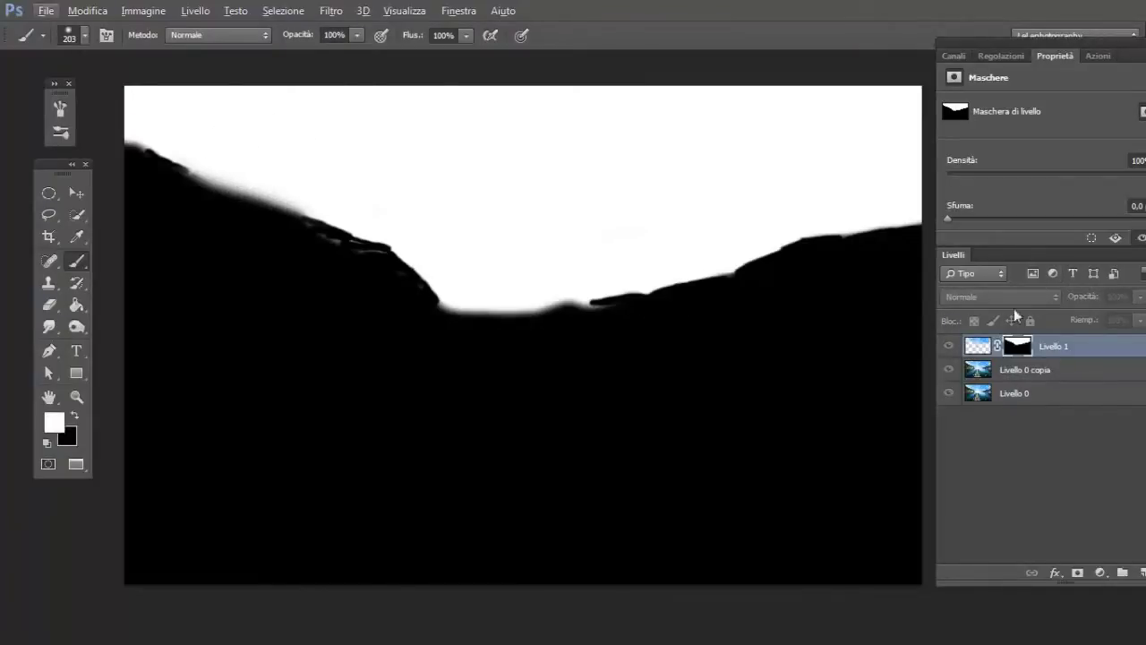
{"action": "left_click", "coordinate": [1018, 346], "text": "alt"}
- Apply a Zoom Radial Blur to the sky image of Livello 1 with factor 30, Buona quality and the centre at the upper left
{"action": "left_click", "coordinate": [964, 351]}
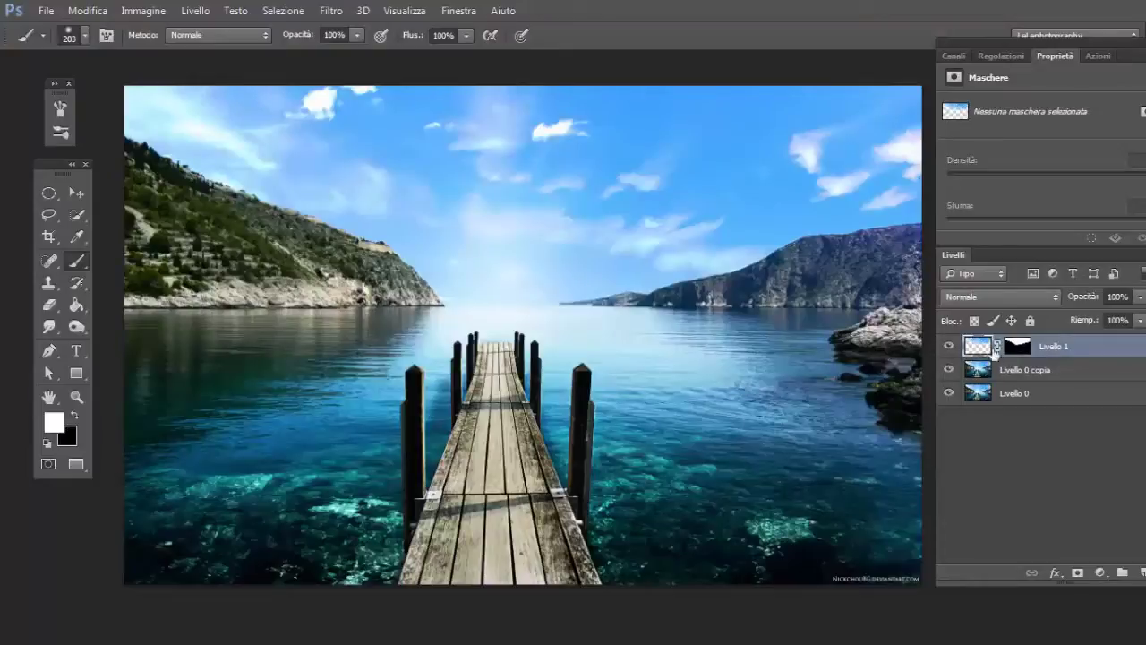
{"action": "left_click", "coordinate": [331, 9]}
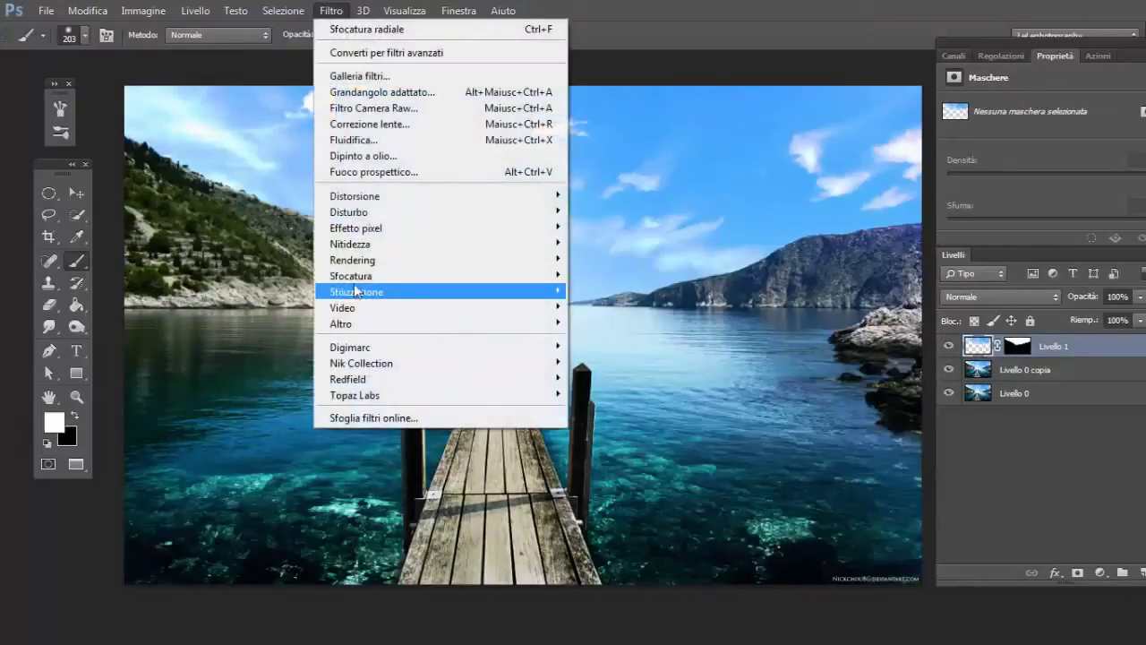
{"action": "mouse_move", "coordinate": [362, 275]}
{"action": "left_click", "coordinate": [695, 458]}
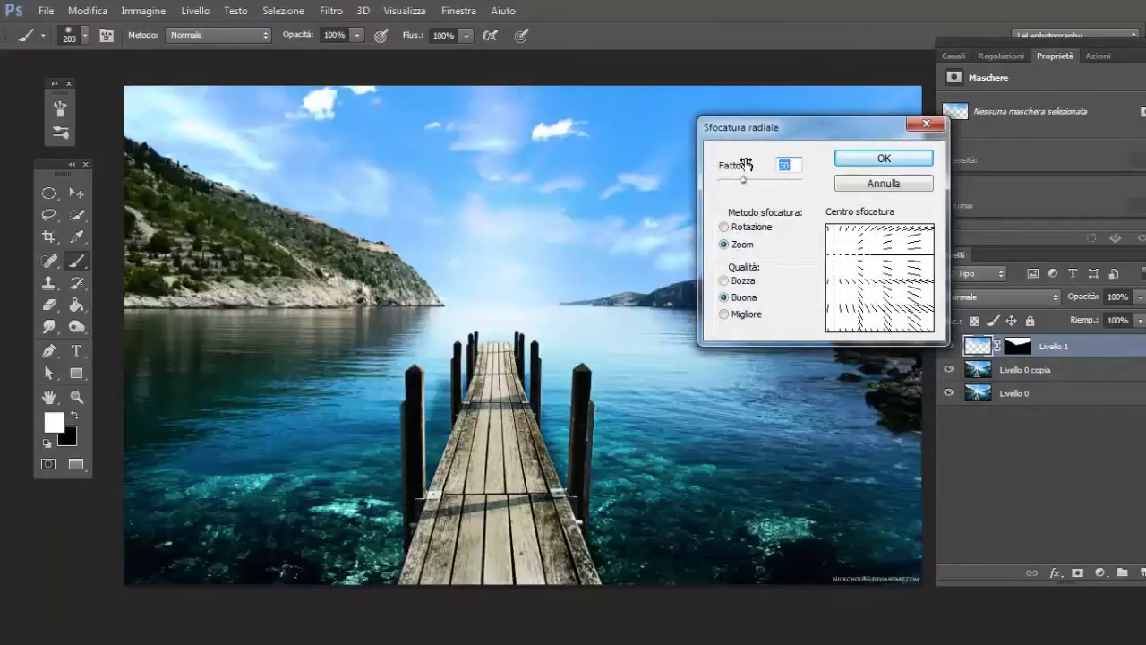
{"action": "left_click", "coordinate": [875, 278]}
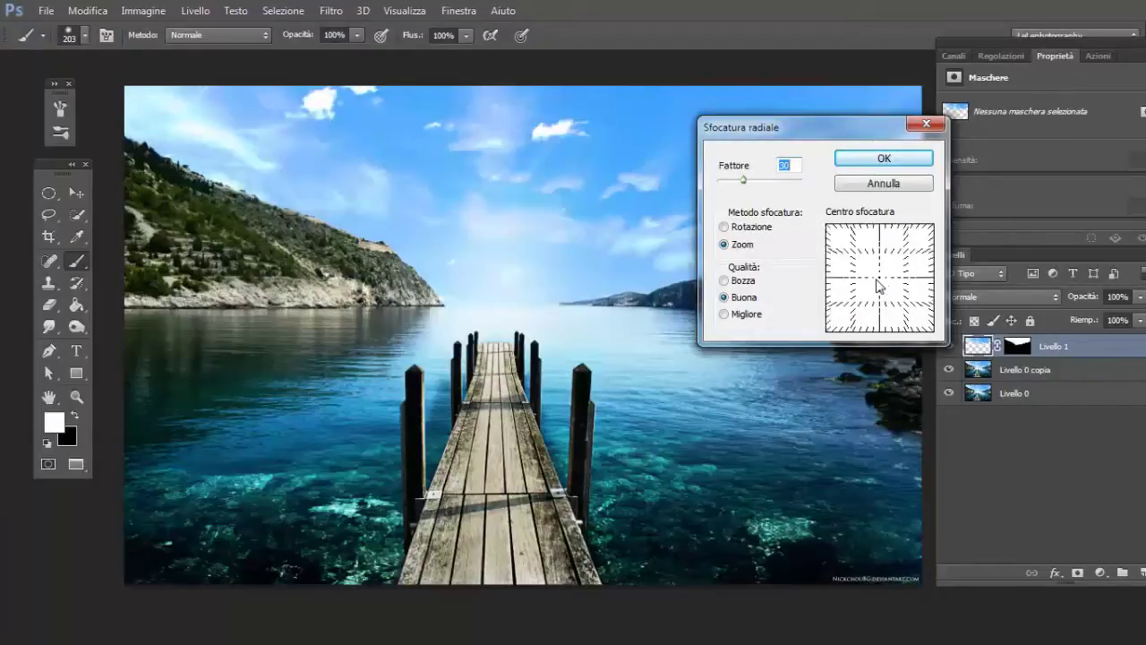
{"action": "left_click", "coordinate": [842, 256]}
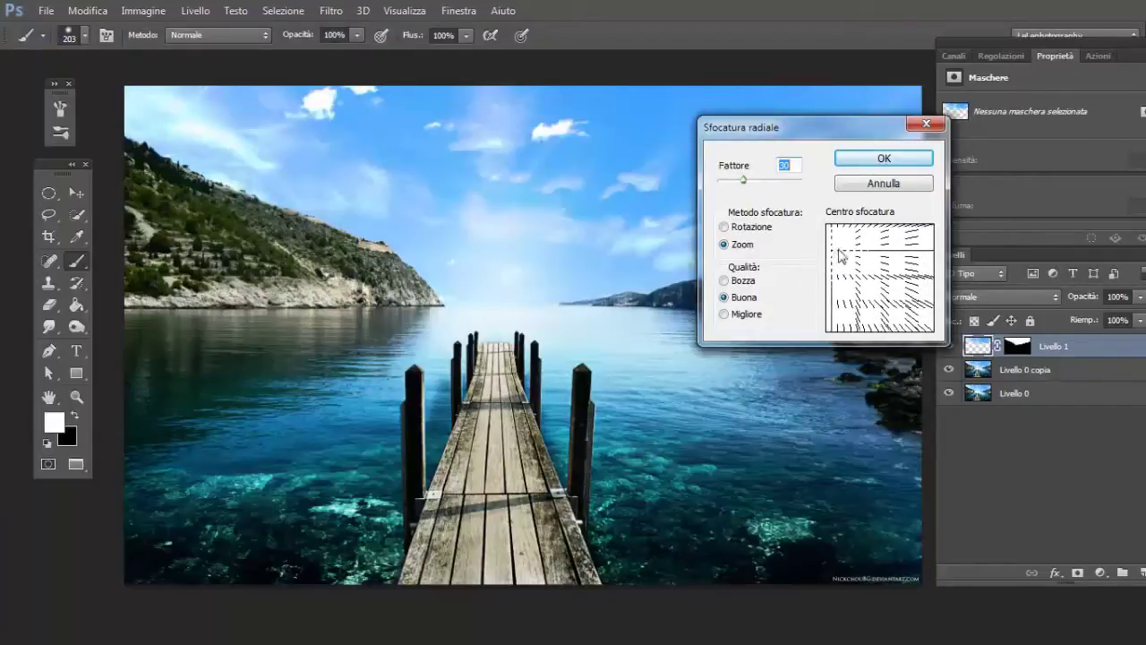
{"action": "left_click", "coordinate": [871, 160]}
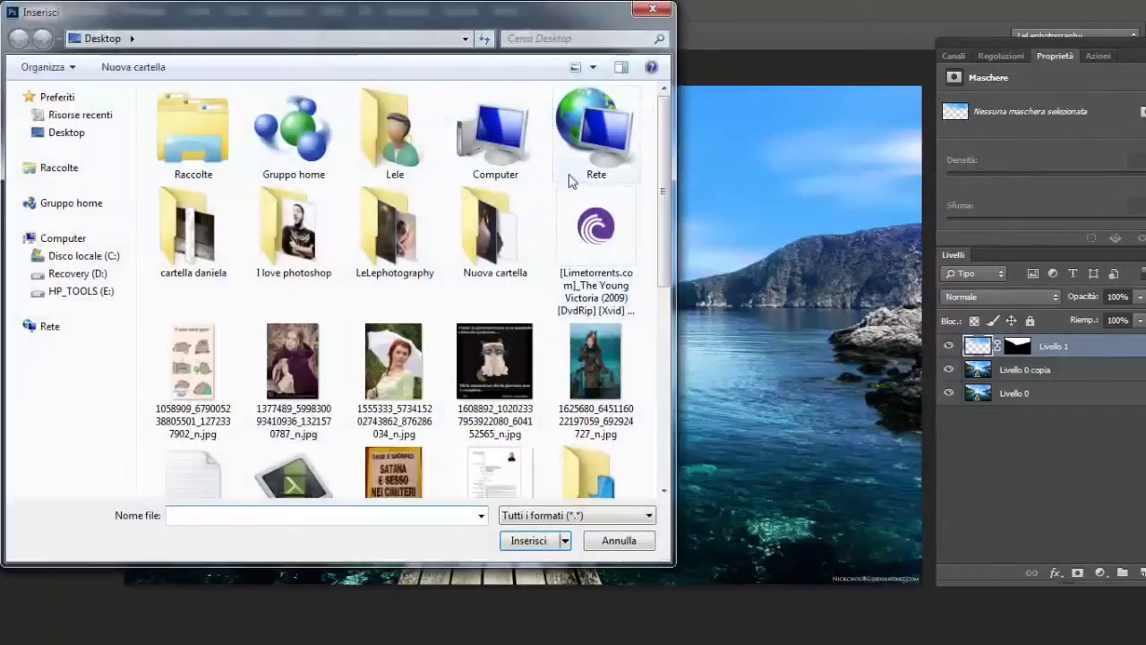
- Place Big_Sky_Stock_by_vividlight.jpg from the SKy/nuovo stock folder into the document
{"action": "left_click_drag", "start_coordinate": [667, 206], "coordinate": [668, 280]}
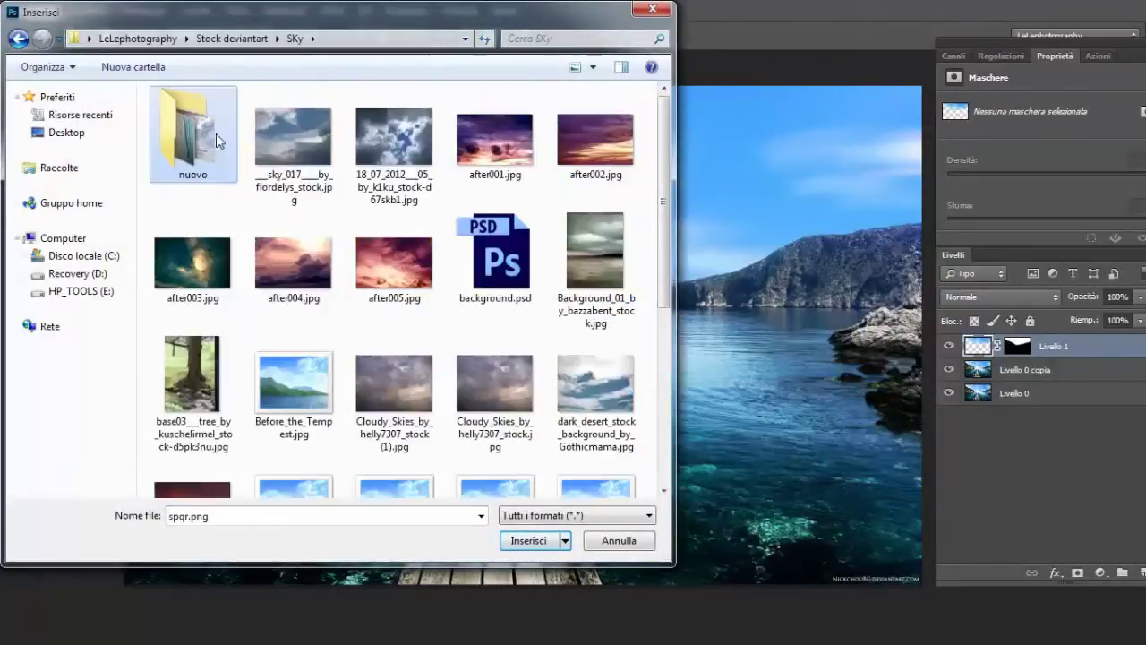
{"action": "double_click", "coordinate": [216, 134]}
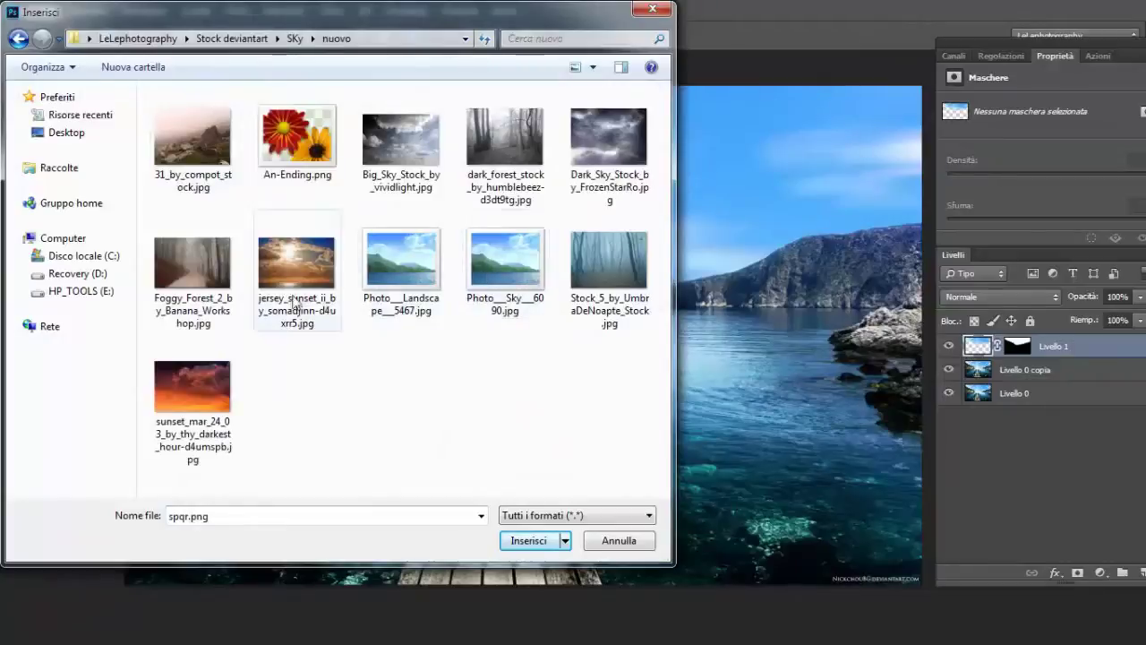
{"action": "left_click", "coordinate": [400, 152]}
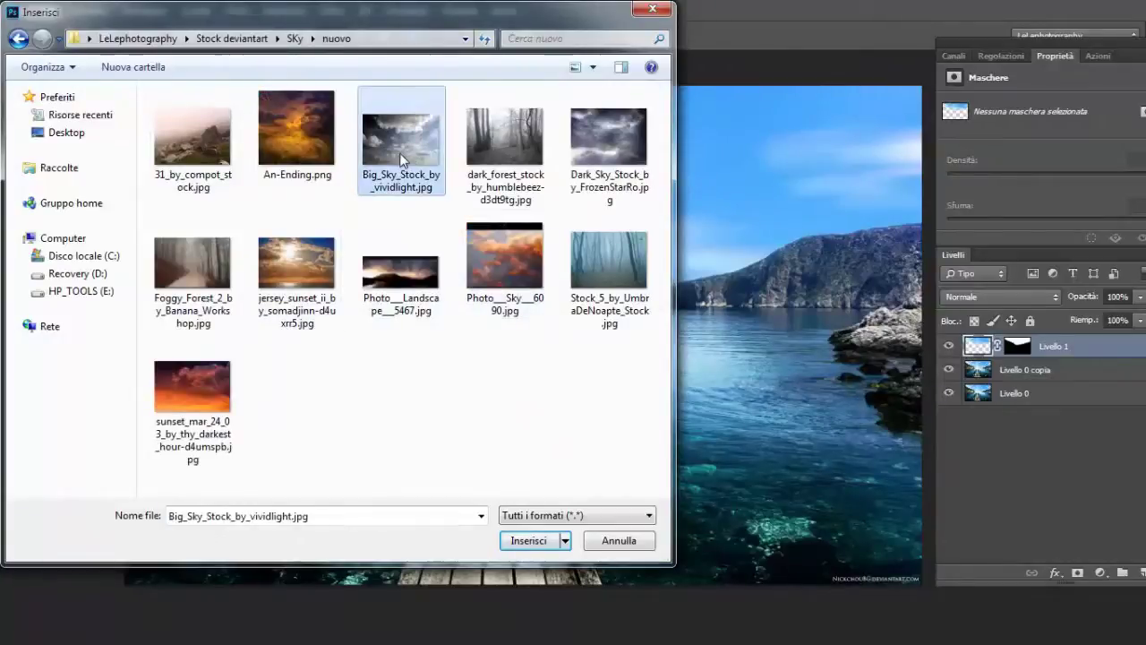
{"action": "double_click", "coordinate": [399, 152]}
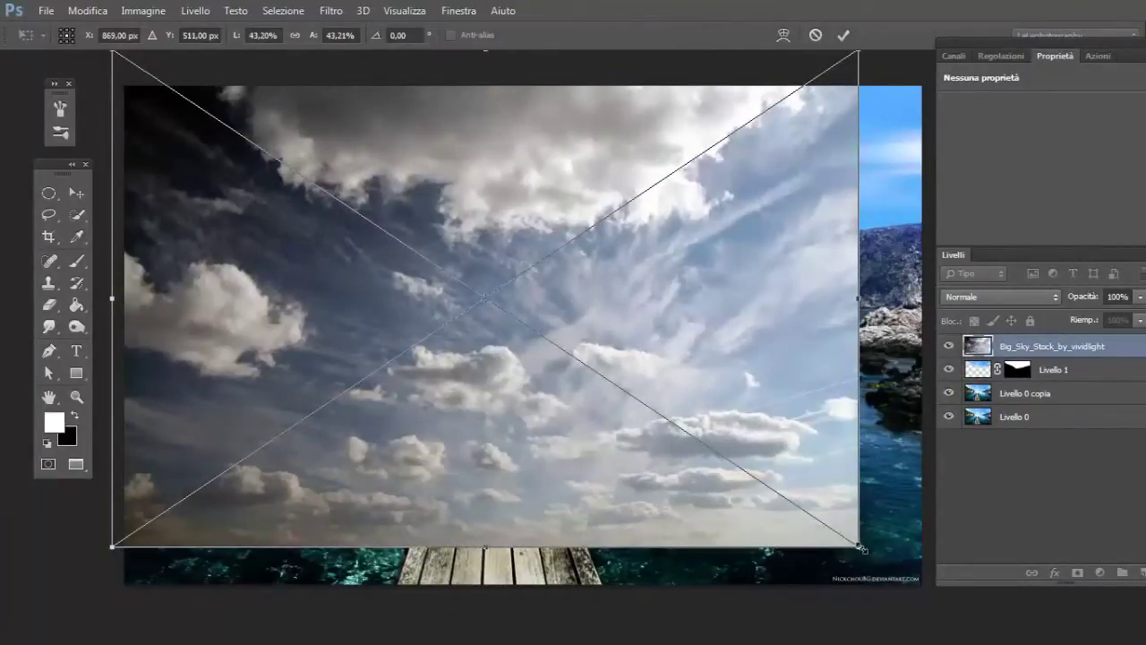
- Scale the placed cloud image to about 50.09% width and 23.69% height, covering the full sky down to the horizon
{"action": "left_click_drag", "start_coordinate": [860, 546], "coordinate": [703, 414]}
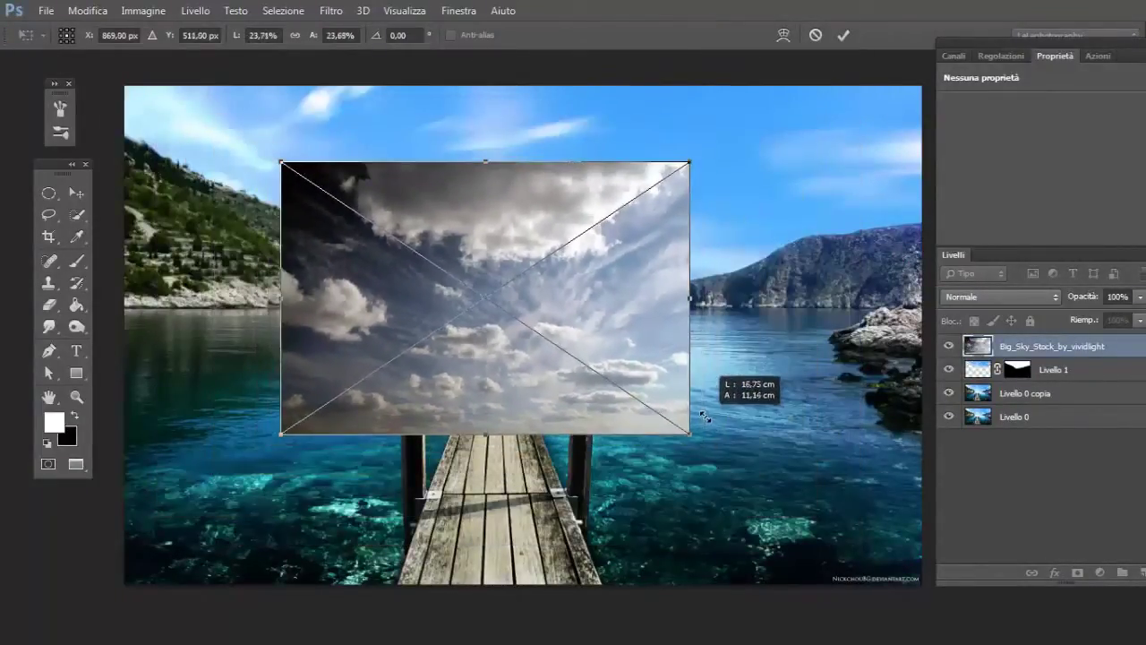
{"action": "left_click_drag", "start_coordinate": [532, 296], "coordinate": [391, 167]}
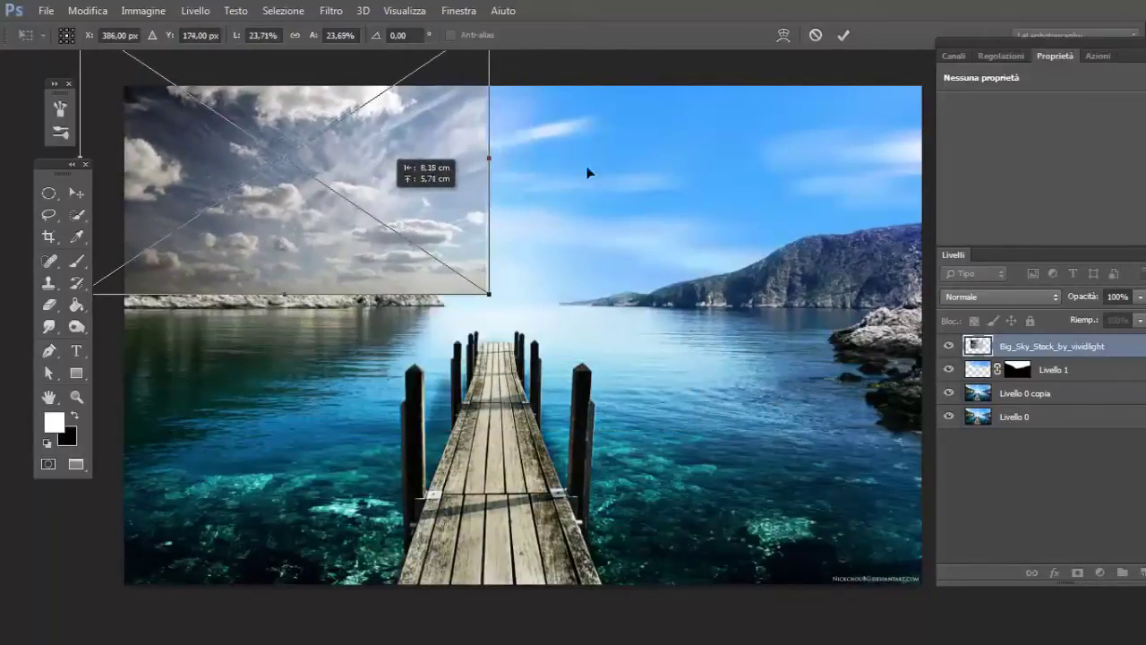
{"action": "left_click_drag", "start_coordinate": [489, 157], "coordinate": [936, 142]}
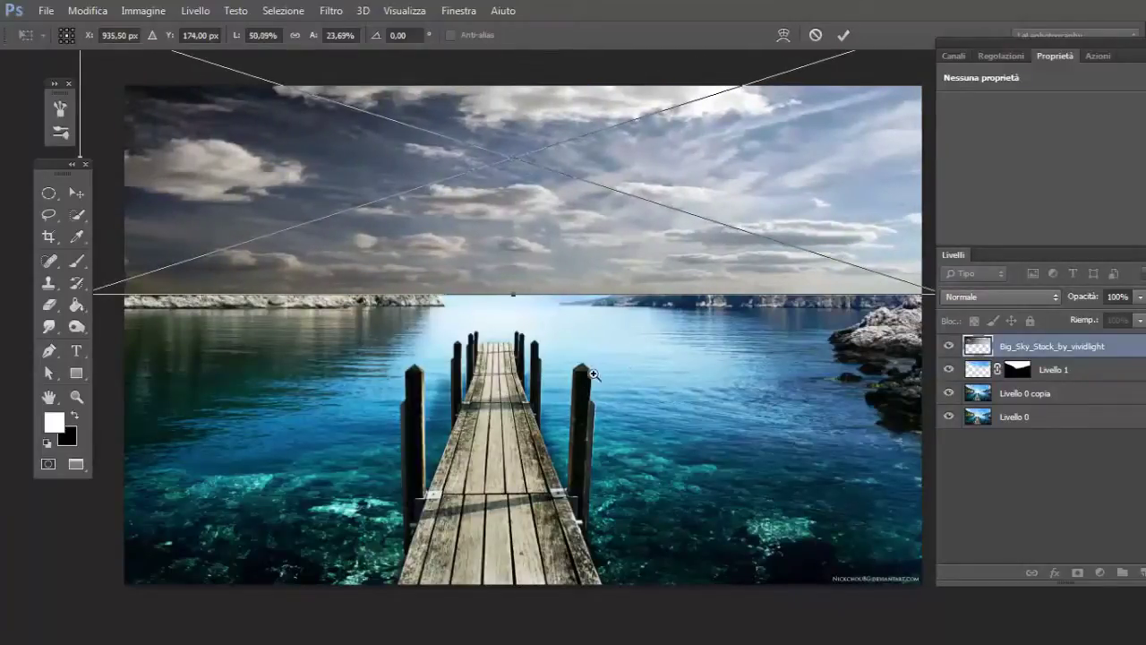
{"action": "left_click_drag", "start_coordinate": [593, 374], "coordinate": [524, 373]}
{"action": "left_click", "coordinate": [556, 384]}
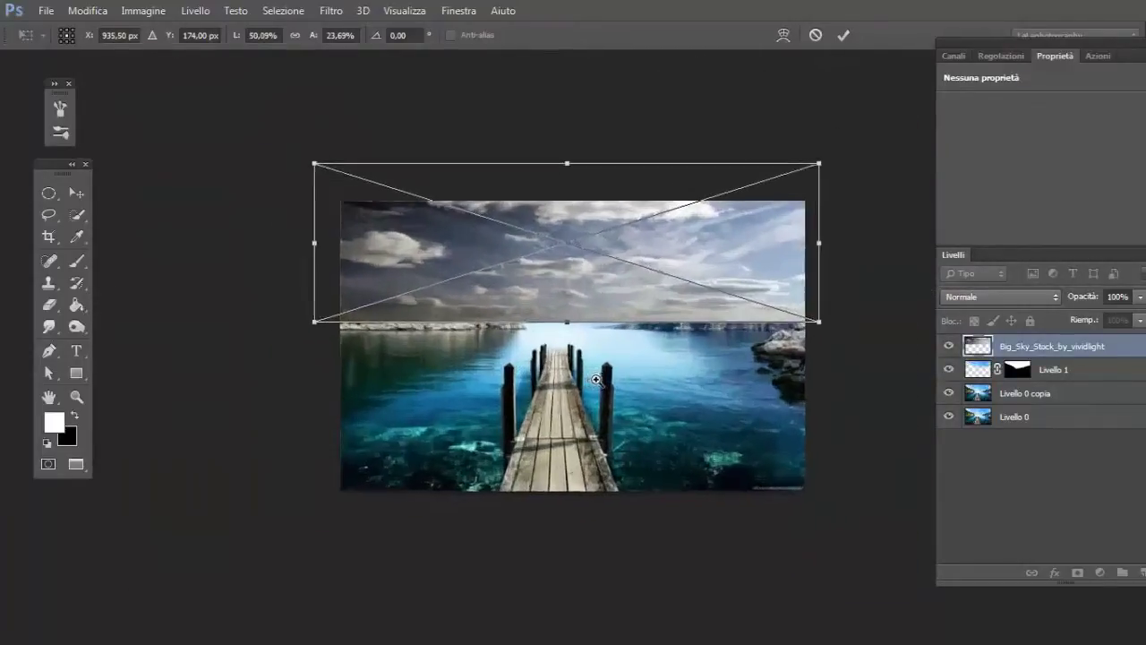
{"action": "key", "text": "b"}
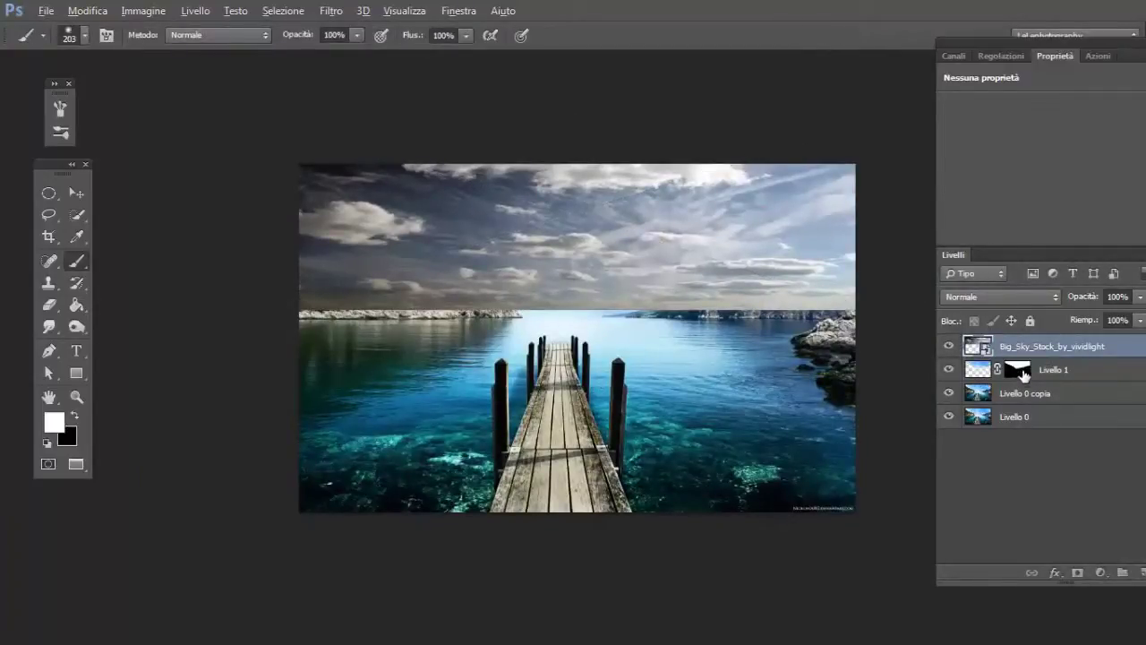
- Copy the Livello 1 mask to the Big_Sky_Stock_by_vividlight layer and apply a Zoom Radial Blur, factor 30, centred at the upper right, to its image
{"action": "left_click_drag", "start_coordinate": [1024, 374], "coordinate": [1026, 347]}
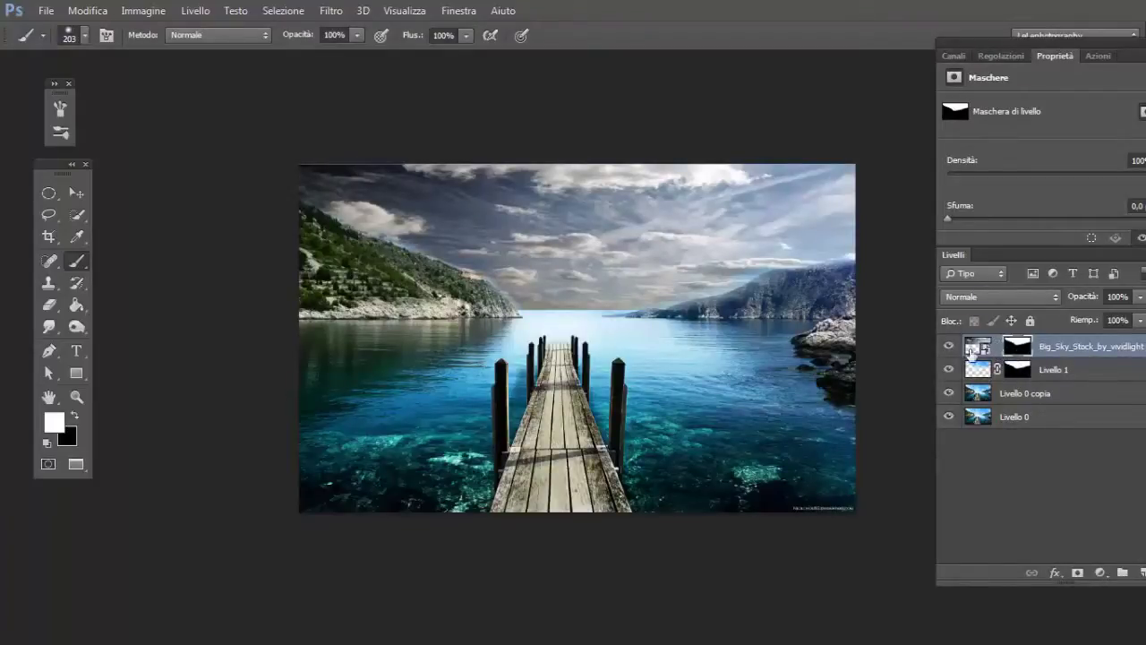
{"action": "left_click", "coordinate": [974, 347]}
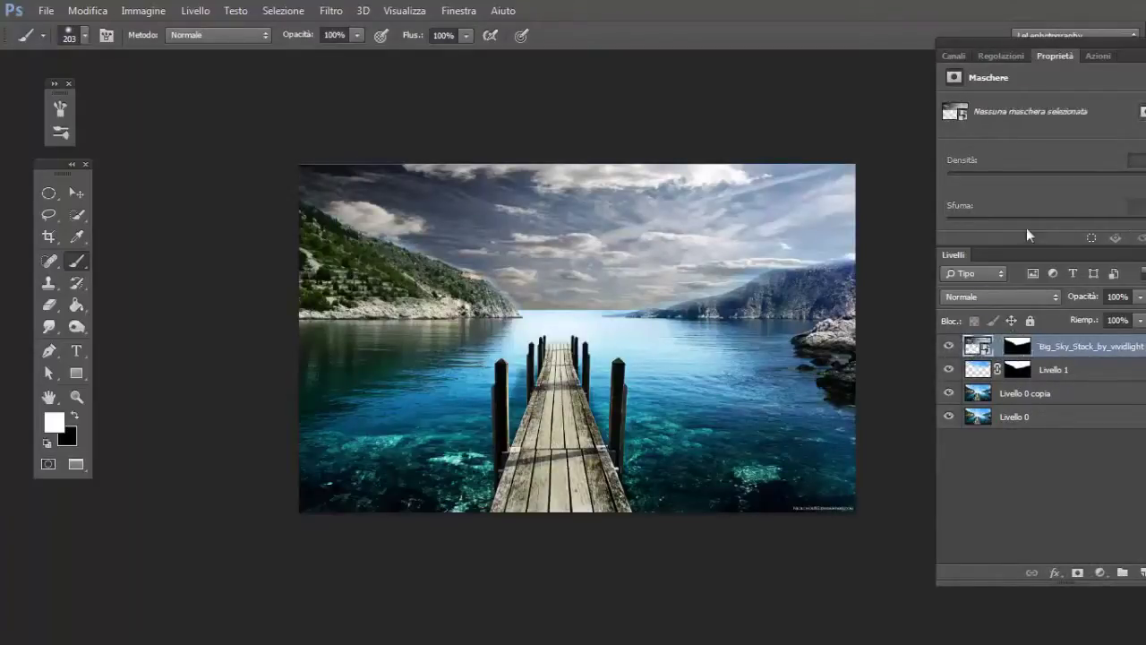
{"action": "left_click", "coordinate": [330, 12]}
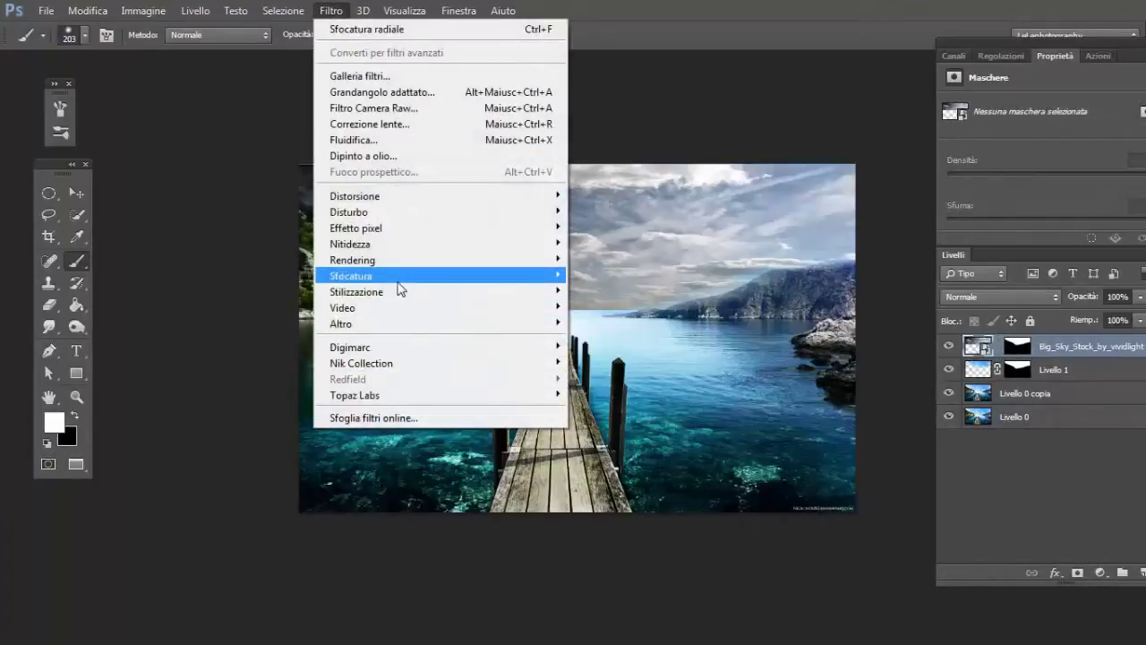
{"action": "mouse_move", "coordinate": [405, 279]}
{"action": "left_click", "coordinate": [664, 459]}
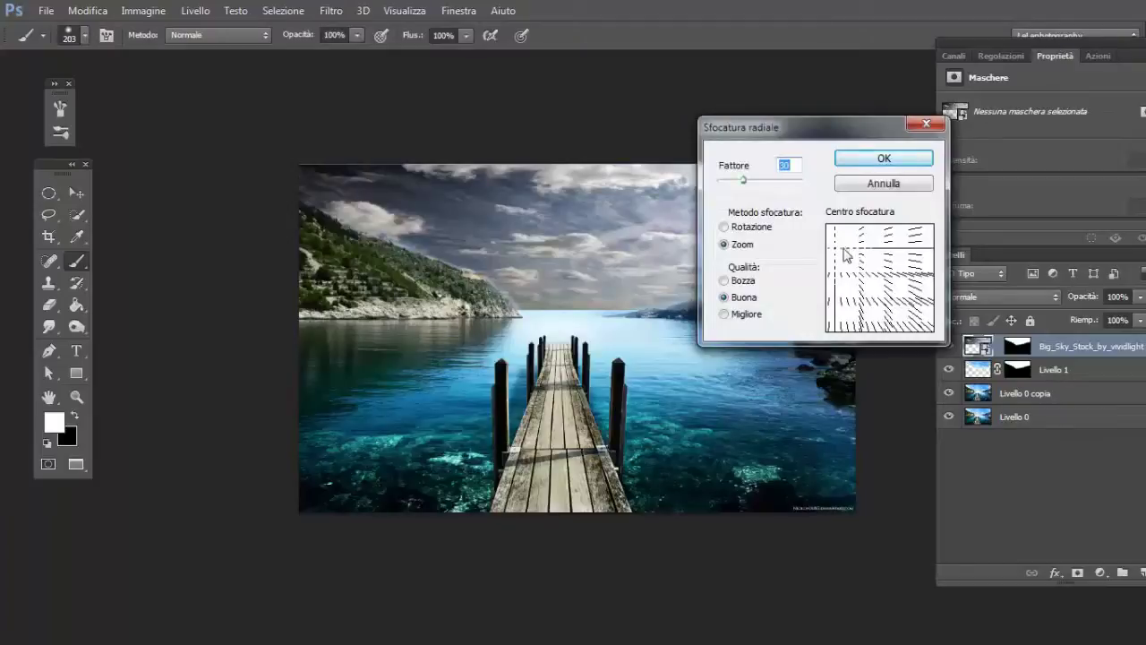
{"action": "mouse_move", "coordinate": [844, 254]}
{"action": "left_mouse_down"}
{"action": "mouse_move", "coordinate": [865, 244]}
{"action": "mouse_move", "coordinate": [925, 257]}
{"action": "left_mouse_up"}
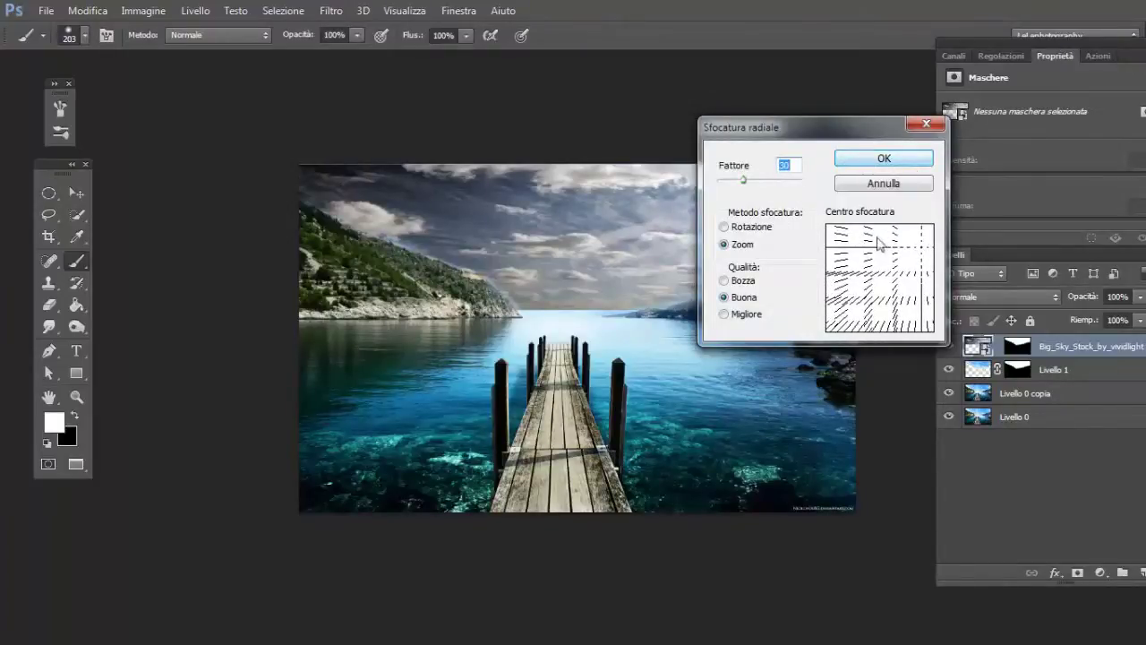
{"action": "mouse_move", "coordinate": [925, 255]}
{"action": "left_mouse_down"}
{"action": "mouse_move", "coordinate": [885, 274]}
{"action": "mouse_move", "coordinate": [885, 259]}
{"action": "mouse_move", "coordinate": [865, 257]}
{"action": "mouse_move", "coordinate": [925, 255]}
{"action": "left_mouse_up"}
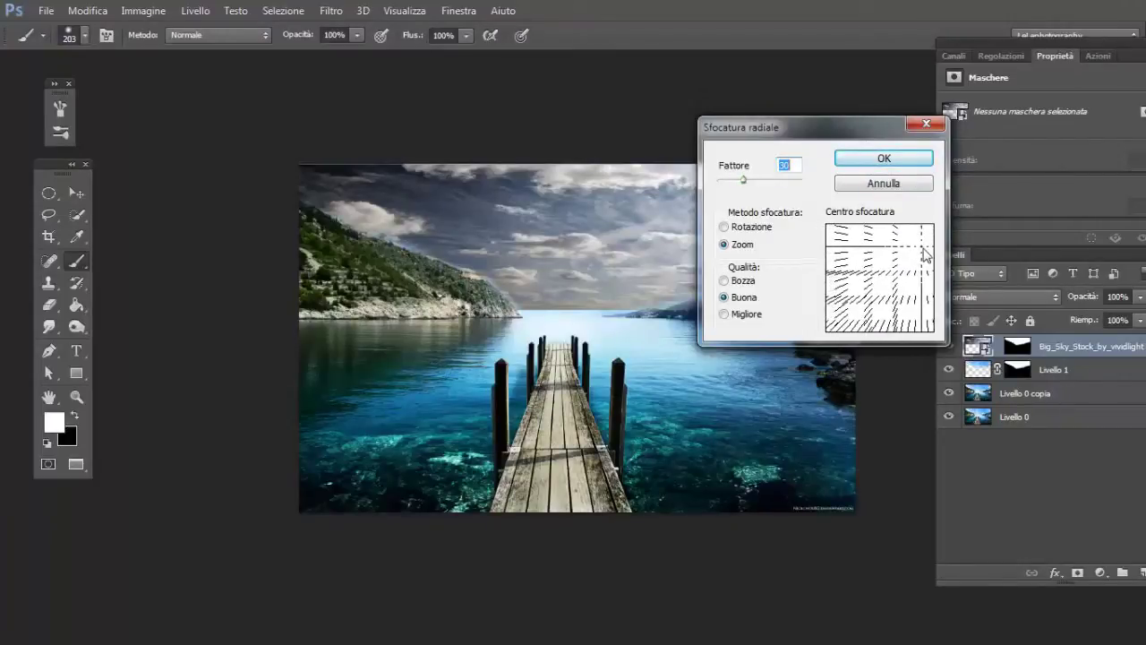
{"action": "left_click", "coordinate": [923, 162]}
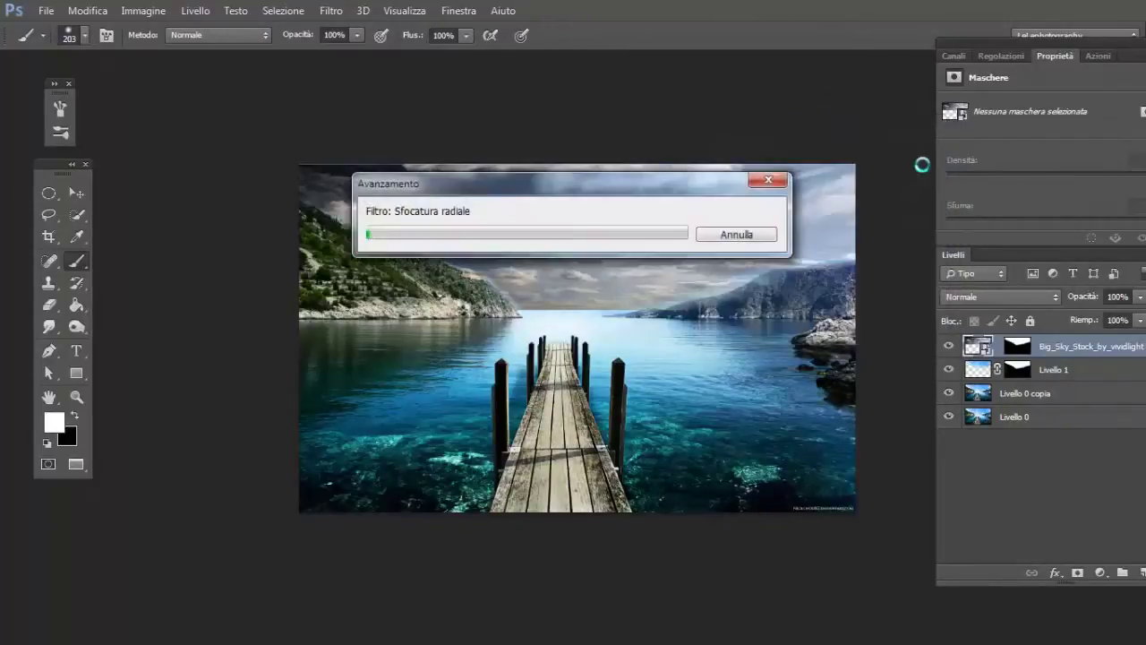
- Set the Big_Sky_Stock_by_vividlight layer to Luce intensa blending and mask out its dark clouds in the sky's upper left with black
{"action": "left_click", "coordinate": [1000, 296]}
{"action": "left_click", "coordinate": [960, 227]}
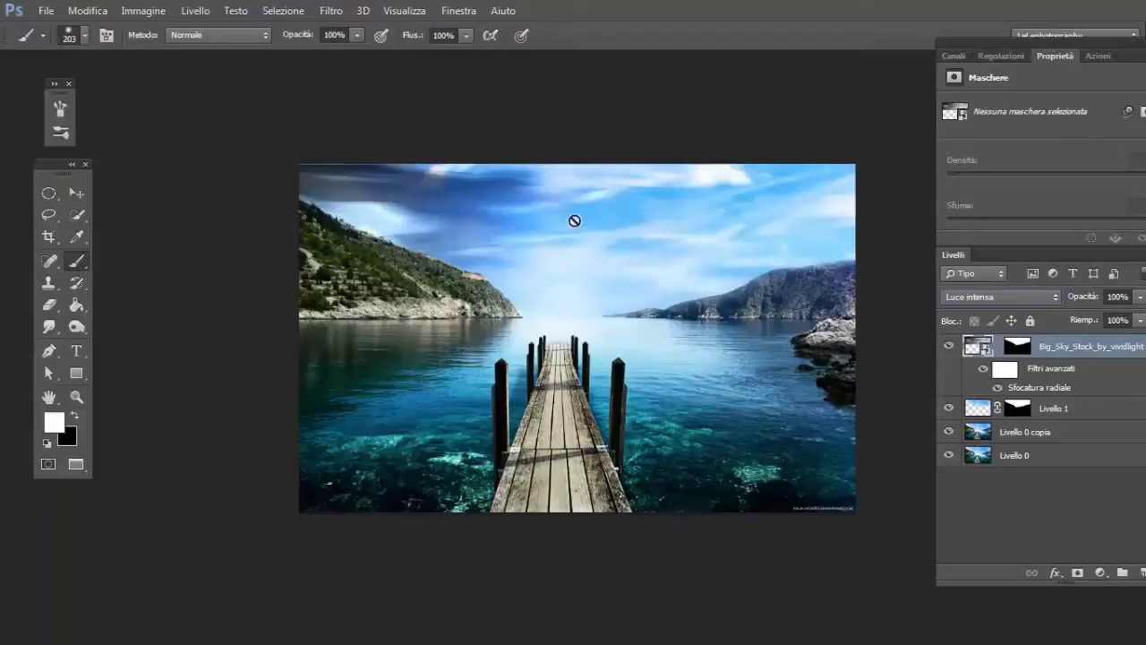
{"action": "left_click", "coordinate": [1017, 345]}
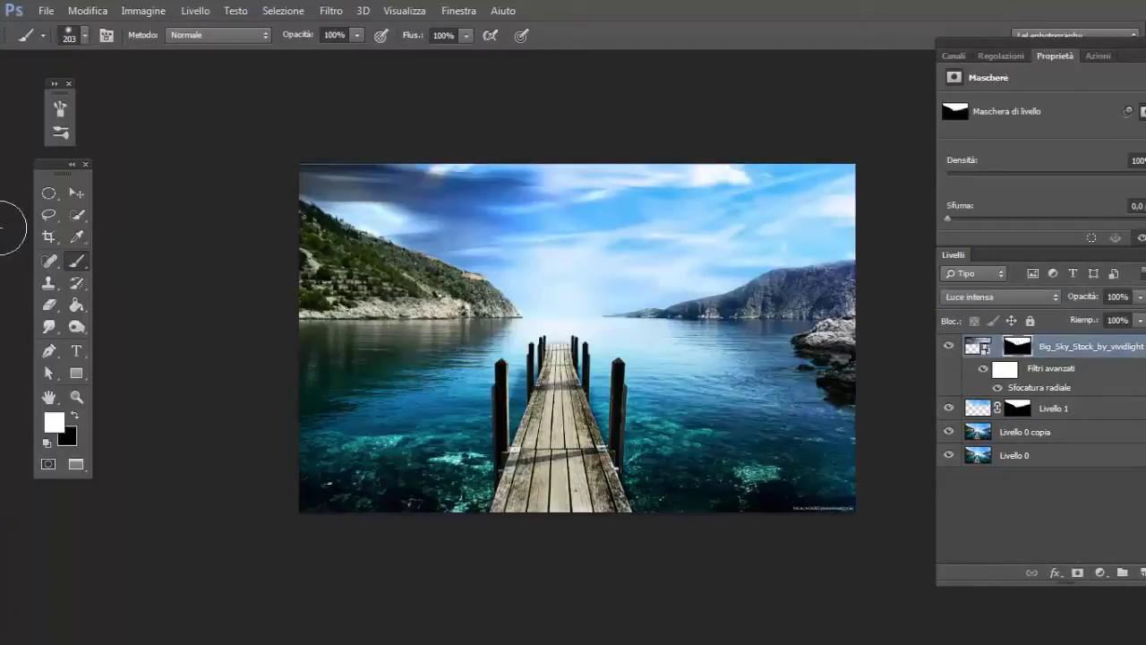
{"action": "mouse_move", "coordinate": [378, 205]}
{"action": "left_mouse_down"}
{"action": "mouse_move", "coordinate": [273, 179]}
{"action": "mouse_move", "coordinate": [536, 170]}
{"action": "left_mouse_up"}
{"action": "mouse_move", "coordinate": [365, 197]}
{"action": "left_mouse_down"}
{"action": "mouse_move", "coordinate": [447, 199]}
{"action": "mouse_move", "coordinate": [461, 236]}
{"action": "mouse_move", "coordinate": [358, 184]}
{"action": "mouse_move", "coordinate": [424, 211]}
{"action": "left_mouse_up"}
{"action": "key", "text": "x"}
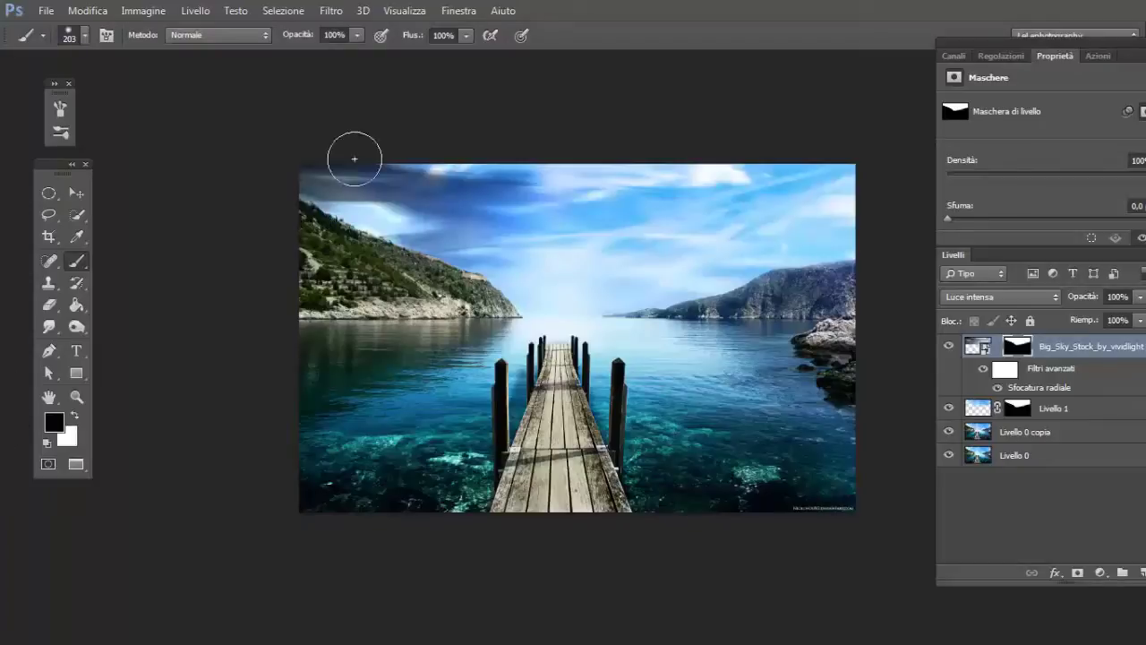
{"action": "mouse_move", "coordinate": [308, 164]}
{"action": "left_mouse_down"}
{"action": "mouse_move", "coordinate": [332, 191]}
{"action": "mouse_move", "coordinate": [506, 174]}
{"action": "mouse_move", "coordinate": [448, 182]}
{"action": "mouse_move", "coordinate": [452, 203]}
{"action": "mouse_move", "coordinate": [485, 216]}
{"action": "mouse_move", "coordinate": [475, 236]}
{"action": "mouse_move", "coordinate": [387, 240]}
{"action": "mouse_move", "coordinate": [482, 246]}
{"action": "left_mouse_up"}
{"action": "mouse_move", "coordinate": [533, 211]}
{"action": "left_mouse_down"}
{"action": "mouse_move", "coordinate": [327, 361]}
{"action": "mouse_move", "coordinate": [317, 407]}
{"action": "left_mouse_up"}
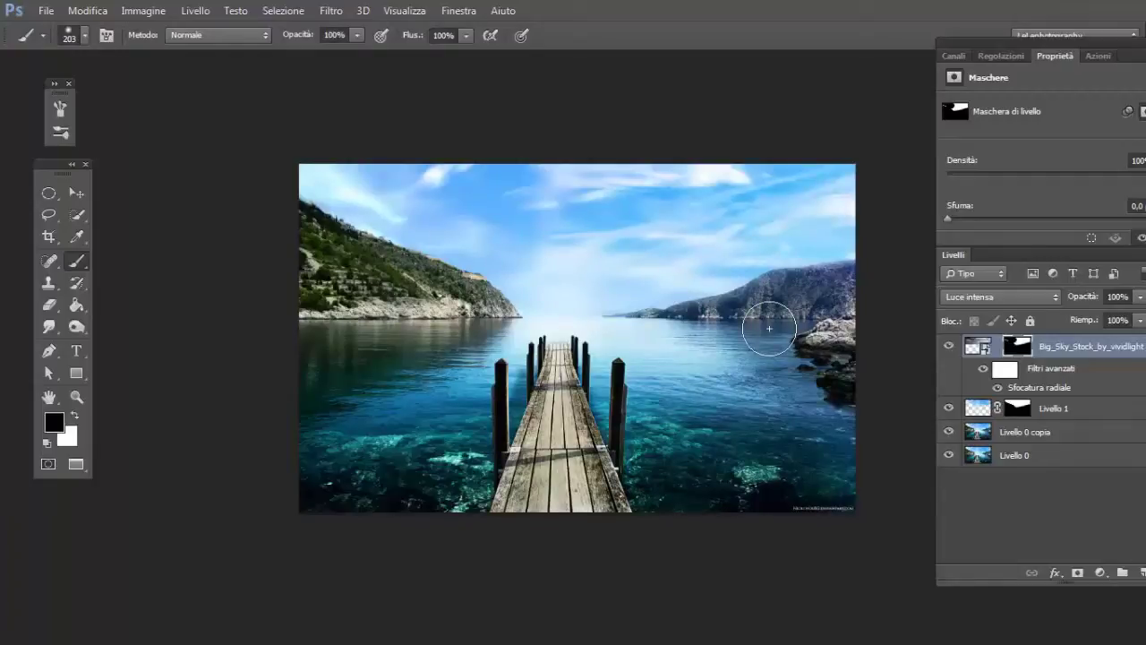
- On Livello 0 copia, paint a Quick Mask over the water on both sides, leaving out the pier, posts, rocks and hills
{"action": "key", "text": "x"}
{"action": "left_click", "coordinate": [1013, 457]}
{"action": "left_click", "coordinate": [1097, 441]}
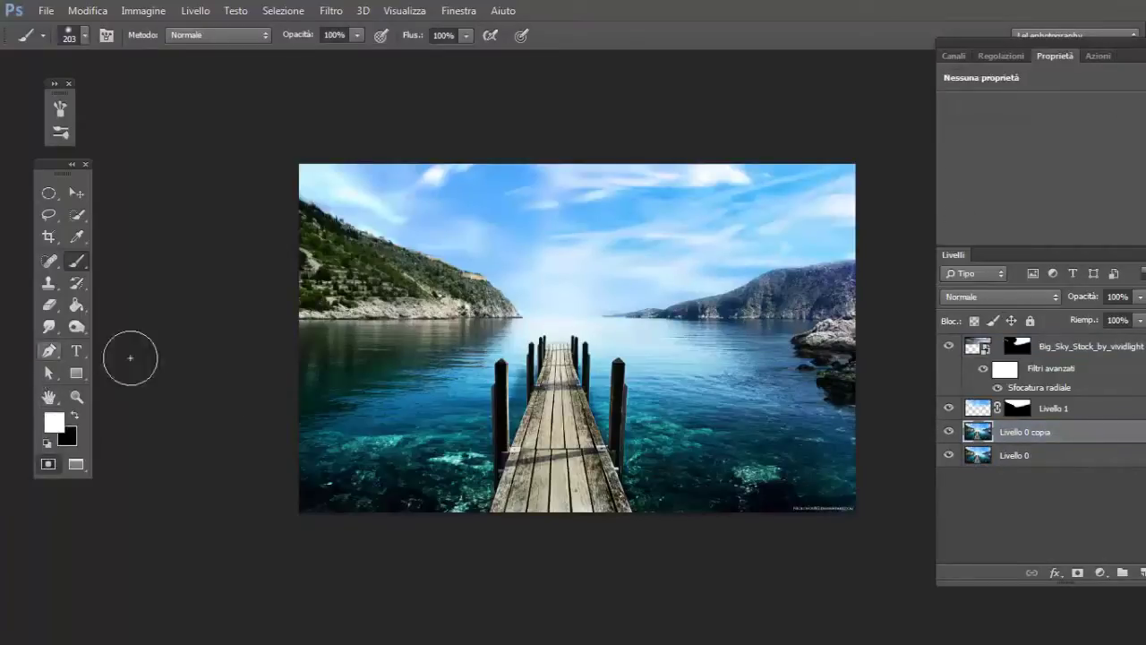
{"action": "key", "text": "shift+b"}
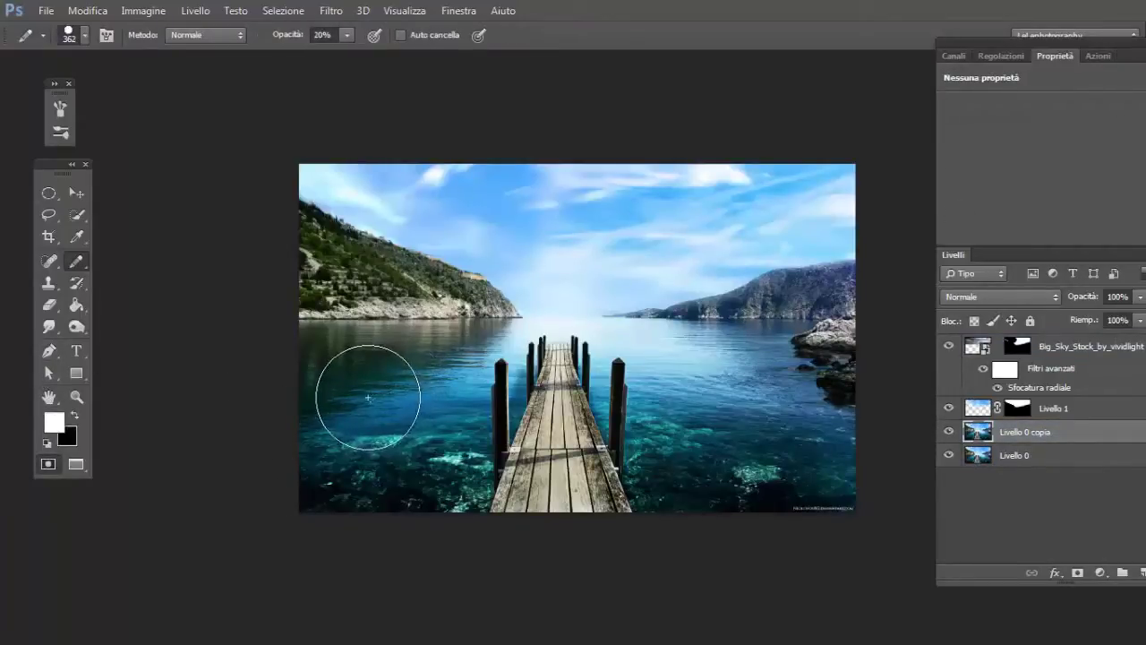
{"action": "key", "text": "x"}
{"action": "key", "text": "shift+b"}
{"action": "key", "text": "shift+b"}
{"action": "key", "text": "shift+b"}
{"action": "mouse_move", "coordinate": [356, 398]}
{"action": "left_mouse_down"}
{"action": "mouse_move", "coordinate": [307, 392]}
{"action": "mouse_move", "coordinate": [422, 358]}
{"action": "mouse_move", "coordinate": [325, 368]}
{"action": "mouse_move", "coordinate": [499, 336]}
{"action": "mouse_move", "coordinate": [409, 389]}
{"action": "mouse_move", "coordinate": [448, 396]}
{"action": "mouse_move", "coordinate": [448, 473]}
{"action": "mouse_move", "coordinate": [618, 338]}
{"action": "mouse_move", "coordinate": [524, 376]}
{"action": "mouse_move", "coordinate": [609, 394]}
{"action": "left_mouse_up"}
{"action": "key", "text": "bracketleft"}
{"action": "key", "text": "bracketleft"}
{"action": "key", "text": "bracketleft"}
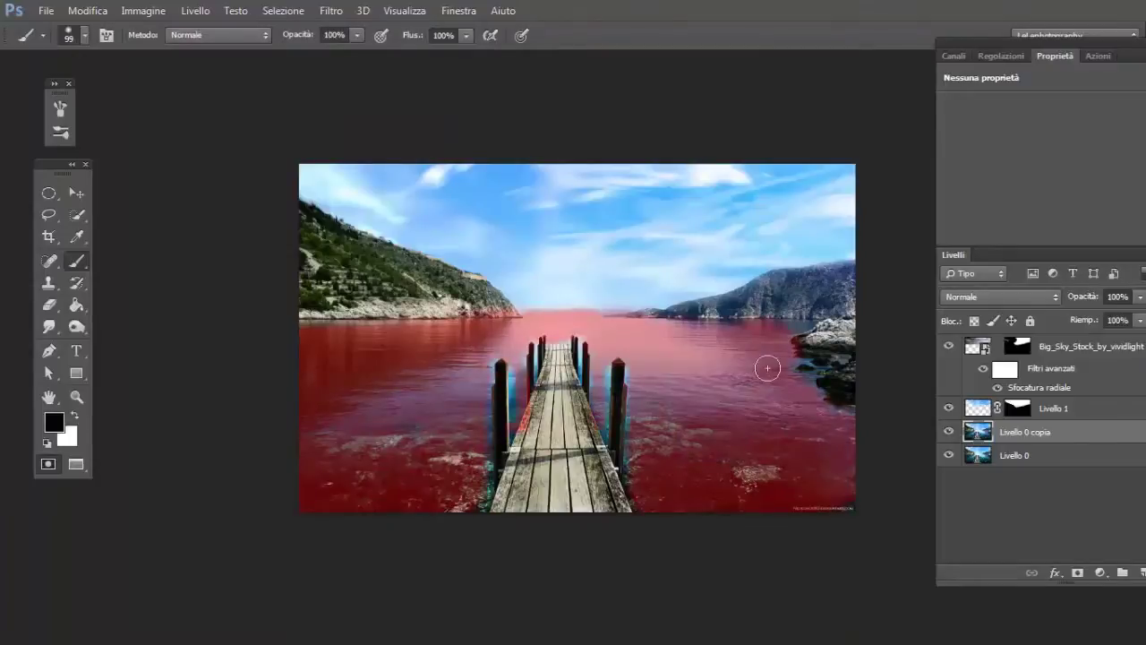
- Turn the painted Quick Mask into a selection and copy the selected water to a new layer
{"action": "key", "text": "x"}
{"action": "key", "text": "q"}
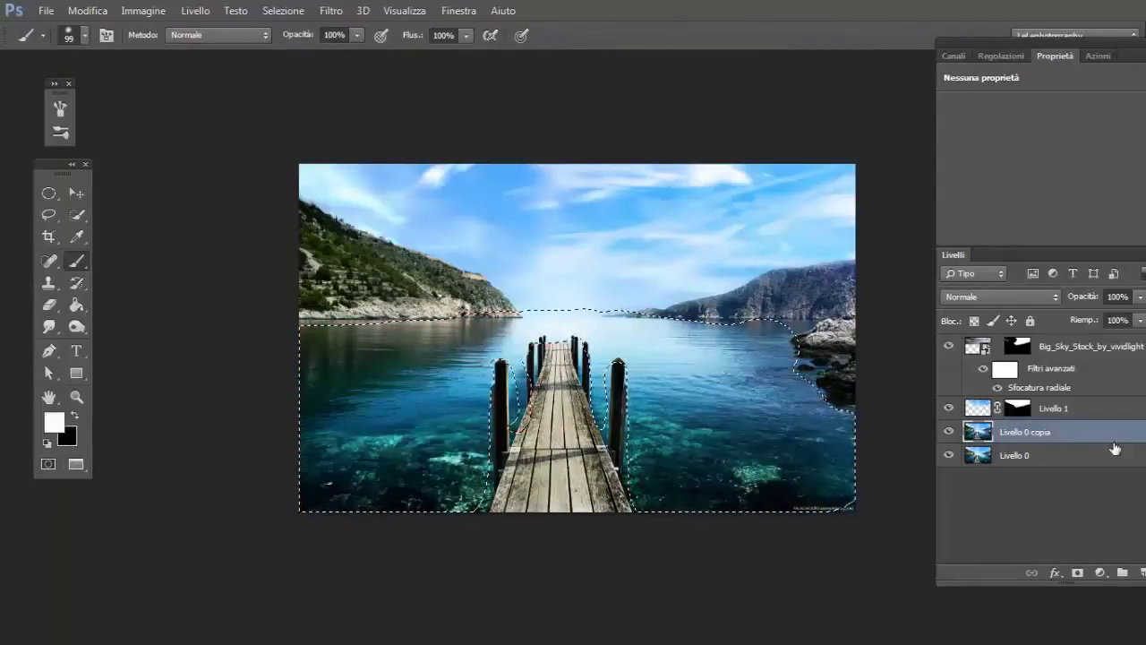
{"action": "key", "text": "ctrl+j"}
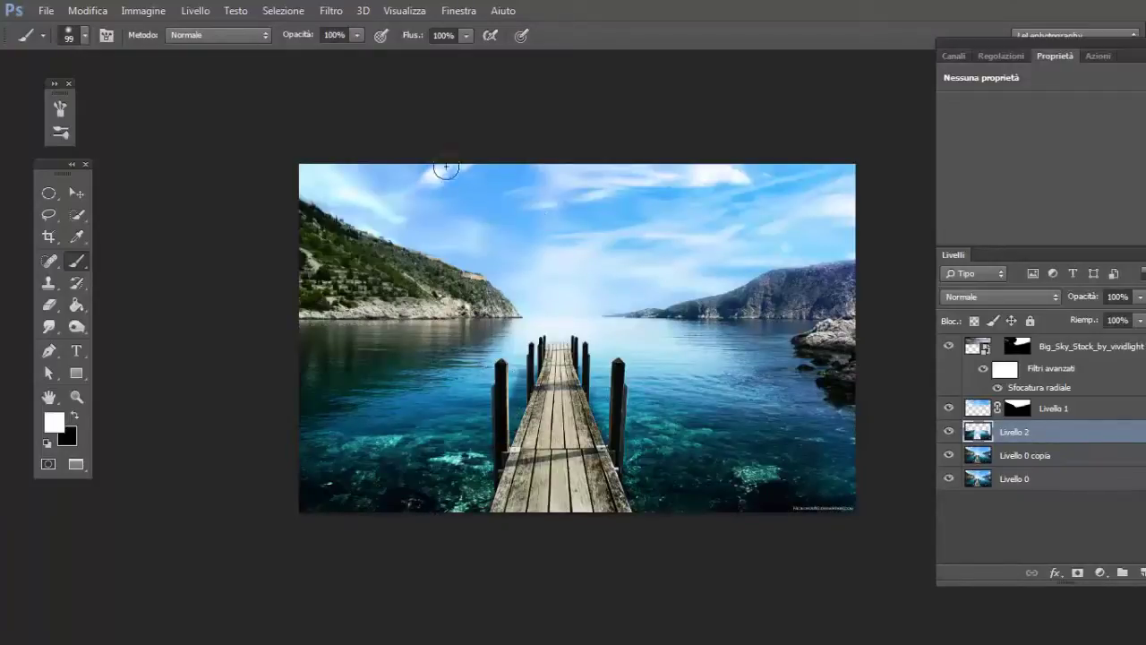
- Apply a Motion Blur (Effetto movimento) to Livello 2 with a 90° angle and a distance of 151 pixels
{"action": "left_click", "coordinate": [330, 10]}
{"action": "mouse_move", "coordinate": [352, 279]}
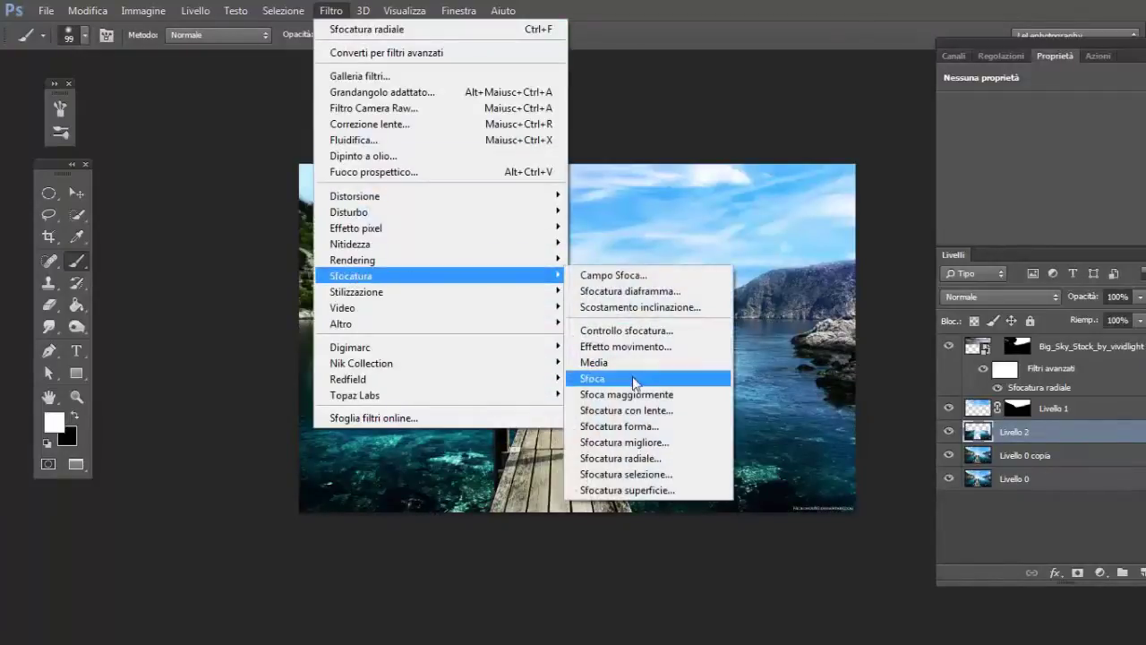
{"action": "left_click", "coordinate": [625, 350]}
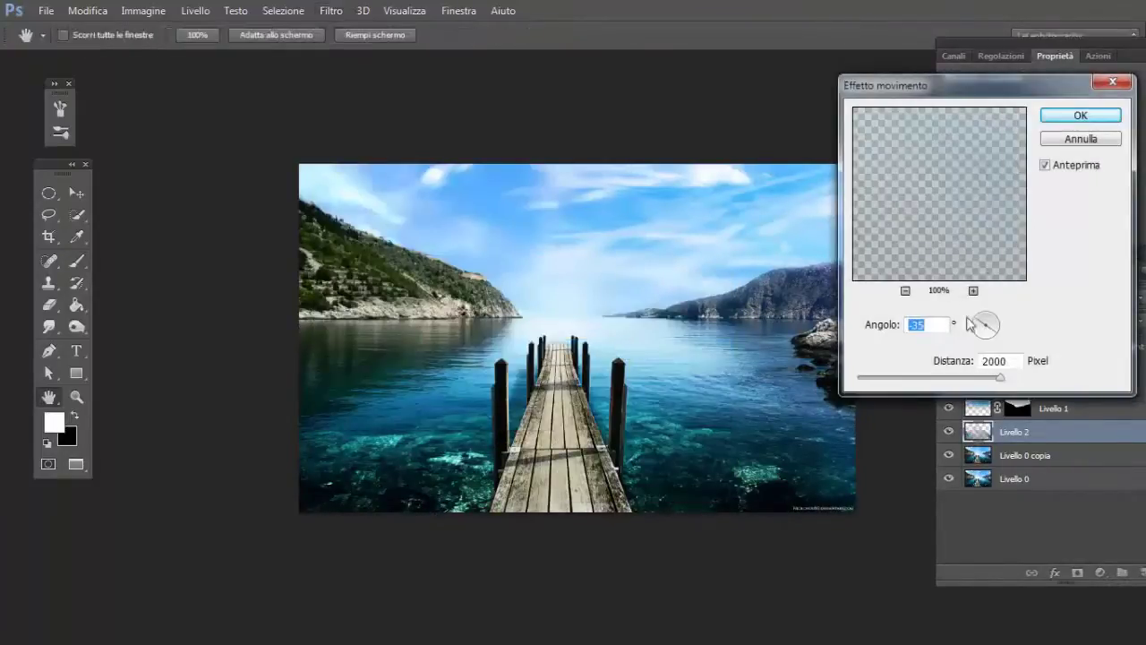
{"action": "left_click_drag", "start_coordinate": [992, 333], "coordinate": [990, 352]}
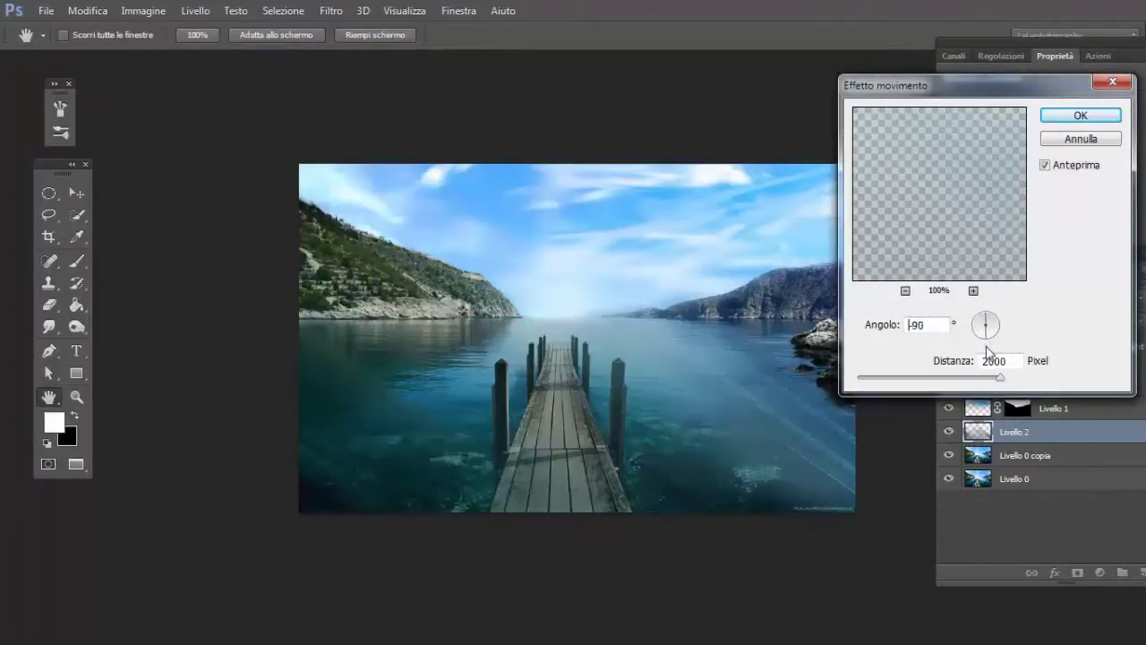
{"action": "left_click", "coordinate": [985, 342]}
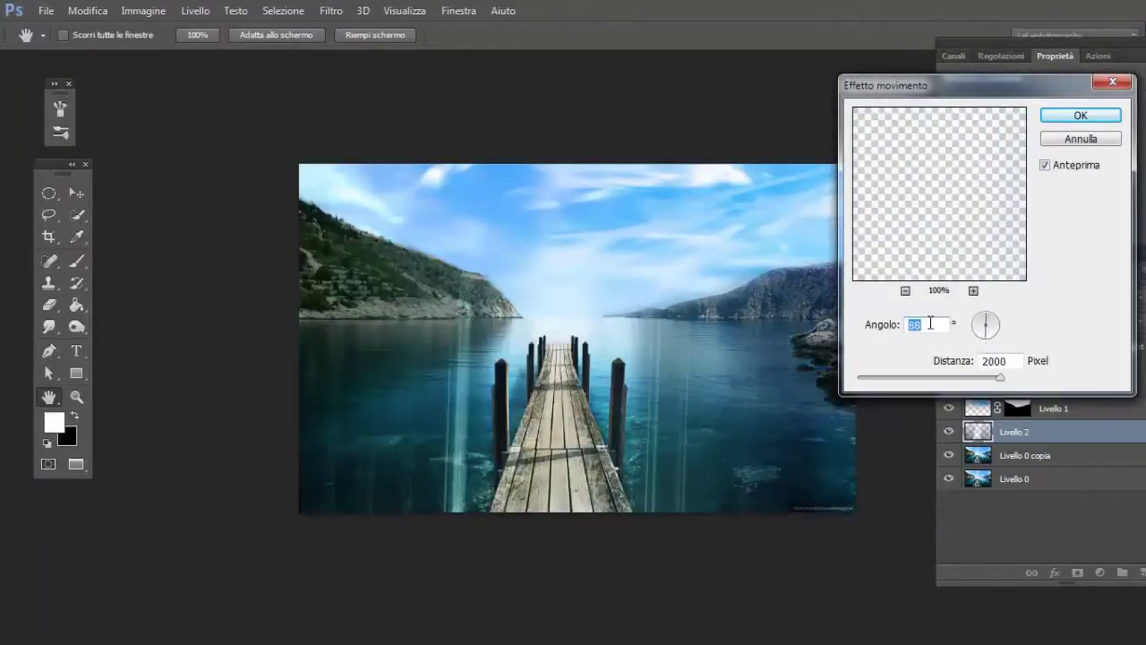
{"action": "type", "text": "90"}
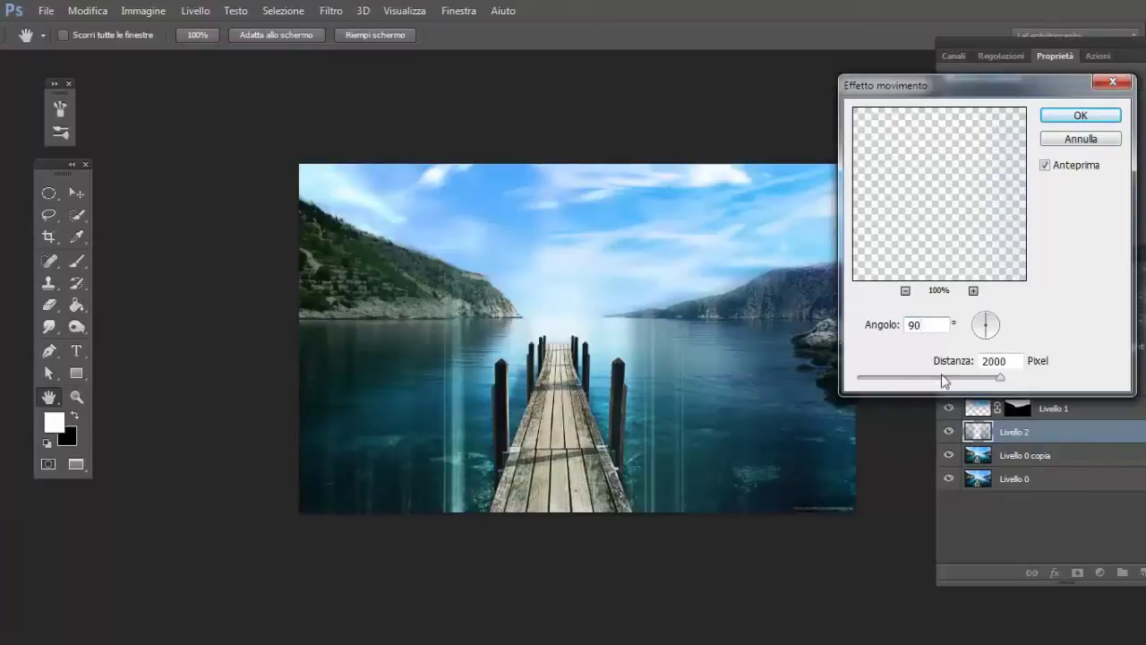
{"action": "left_click", "coordinate": [943, 377]}
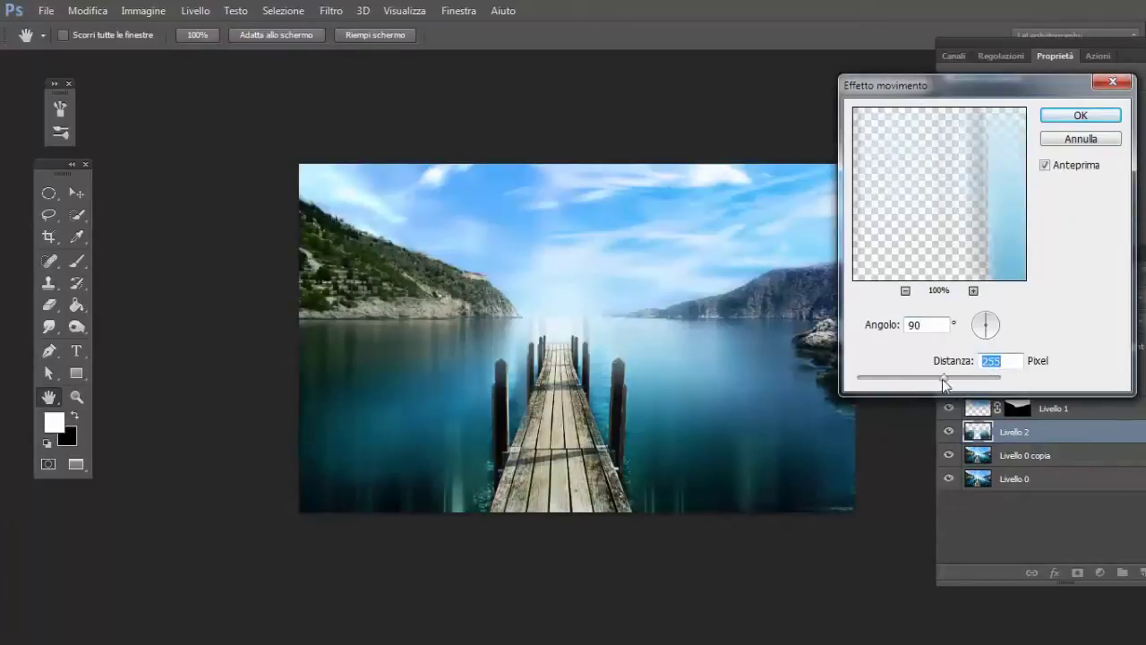
{"action": "left_click_drag", "start_coordinate": [943, 377], "coordinate": [919, 387]}
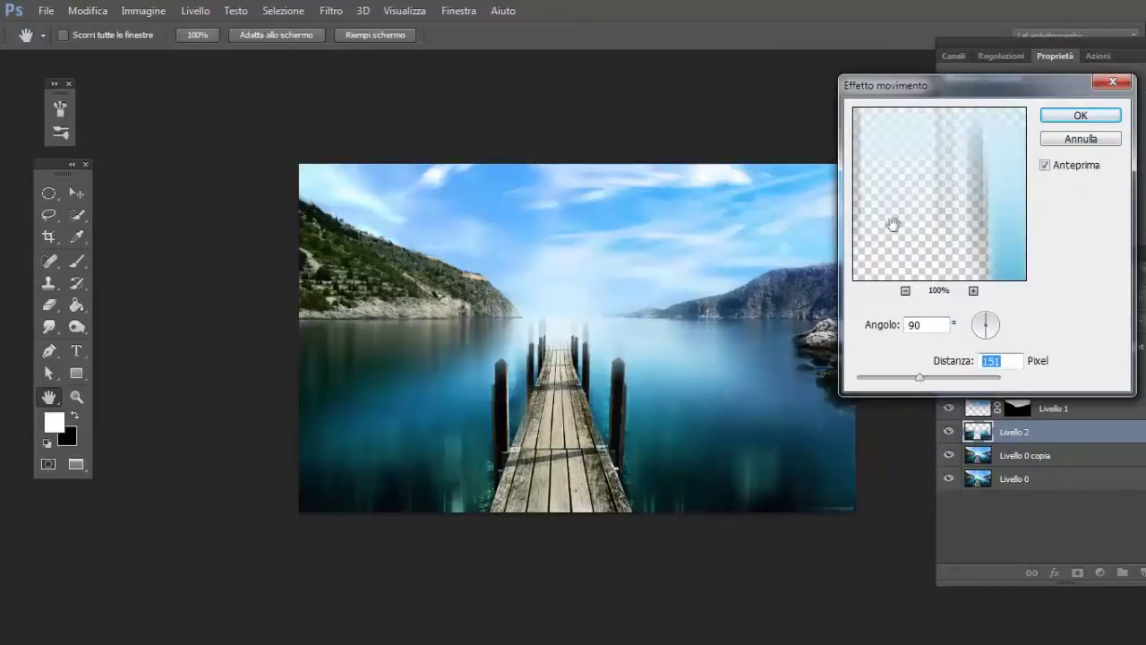
{"action": "key", "text": "Return"}
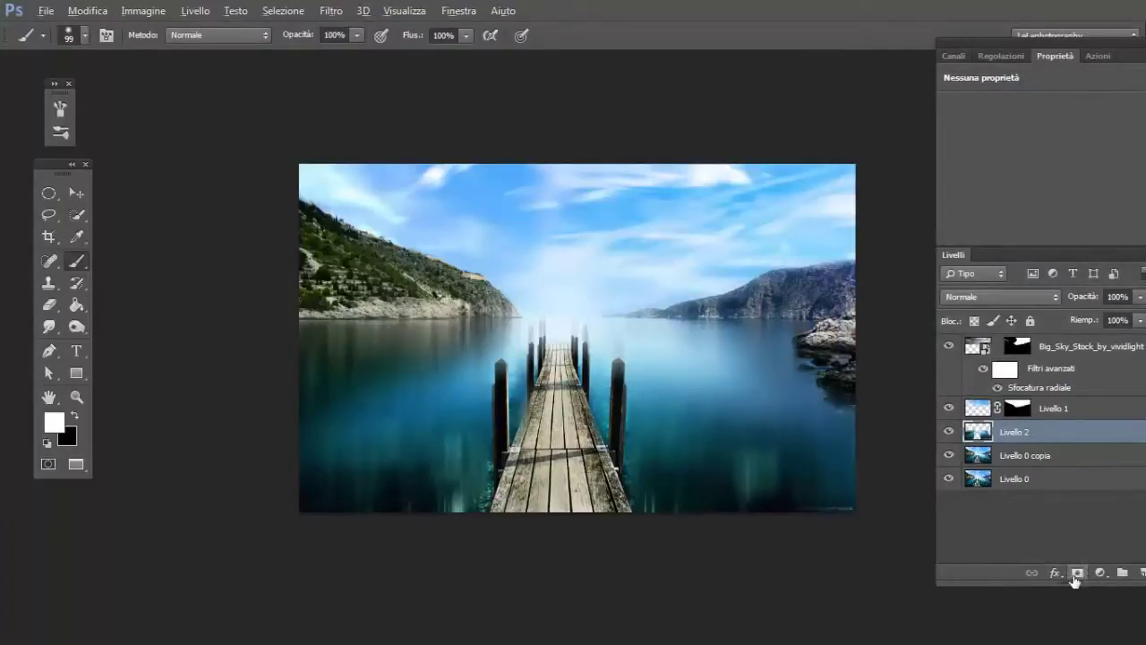
- Add a black, hide-all layer mask to Livello 2 and make white the painting colour
{"action": "left_click", "coordinate": [1077, 573], "text": "alt"}
{"action": "key", "text": "x"}
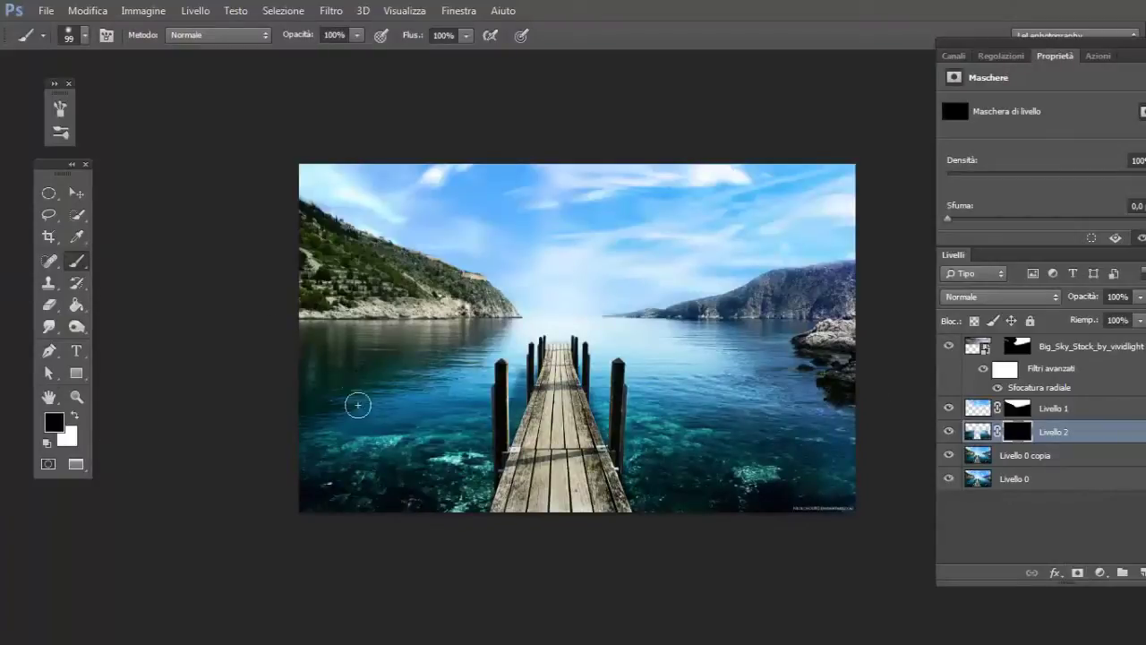
{"action": "key", "text": "x"}
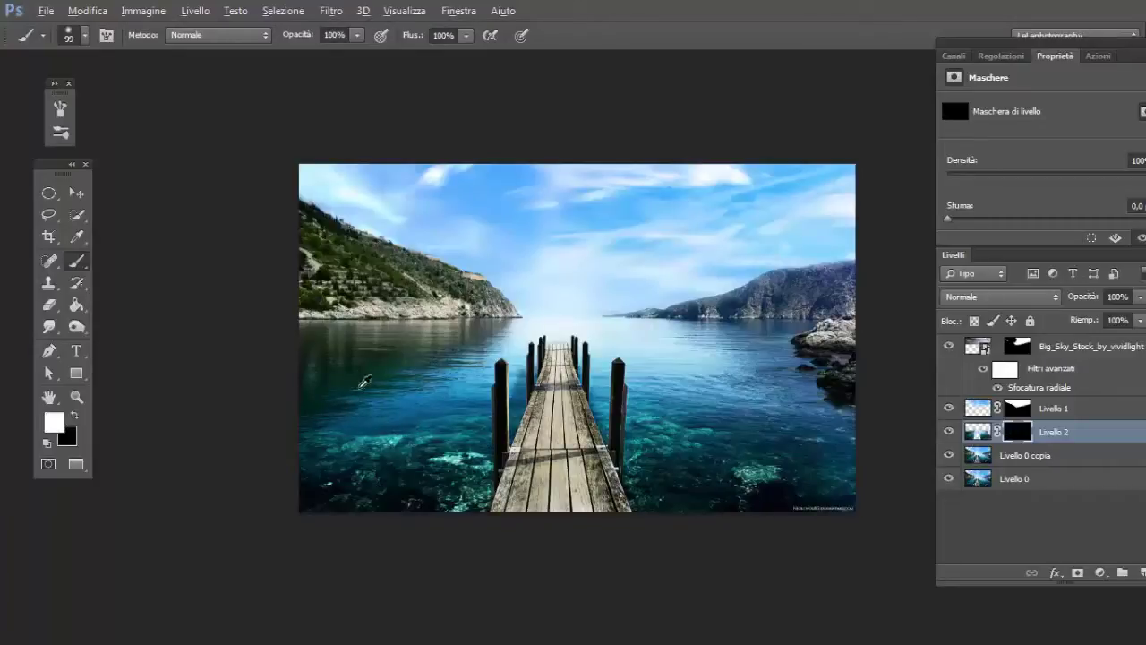
- Reveal the blurred water on both sides of the pier by painting the mask white, using a 162 px brush at 11% hardness
{"action": "left_click_drag", "start_coordinate": [365, 382], "coordinate": [371, 383]}
{"action": "right_click", "coordinate": [371, 383]}
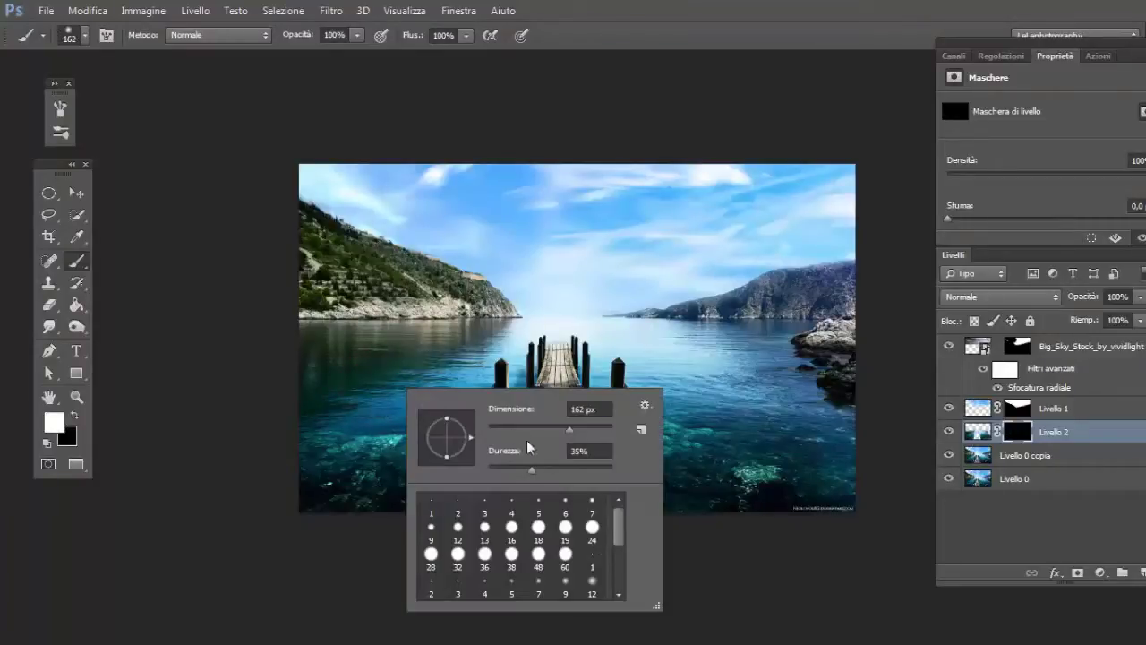
{"action": "left_click_drag", "start_coordinate": [532, 470], "coordinate": [503, 471]}
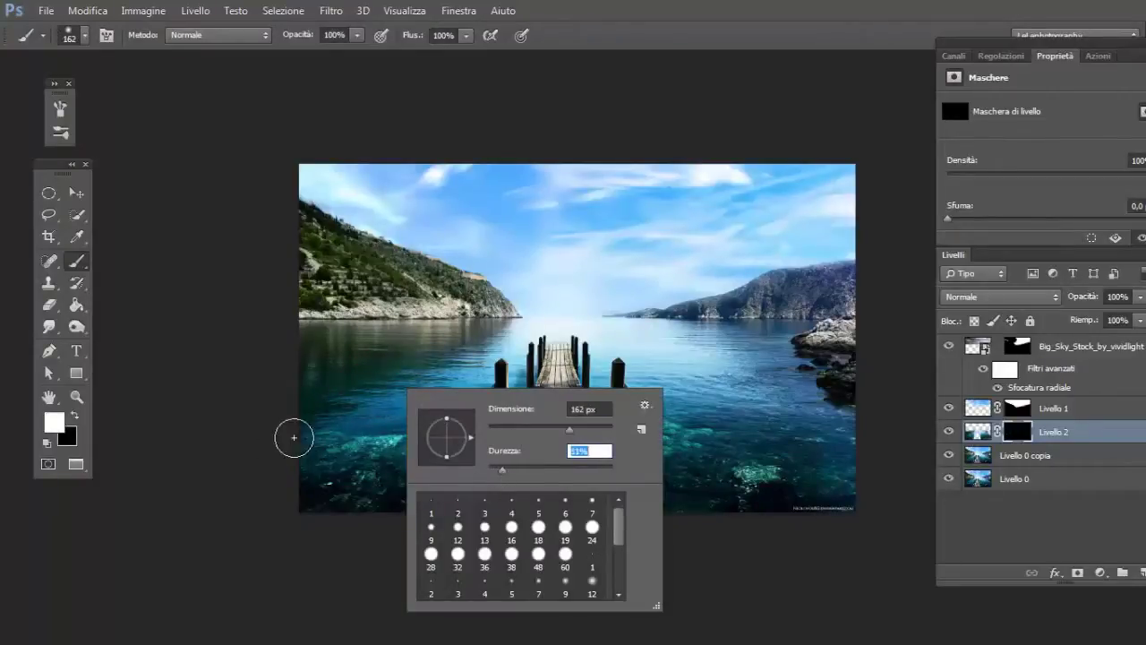
{"action": "left_click", "coordinate": [295, 438]}
{"action": "mouse_move", "coordinate": [345, 482]}
{"action": "left_mouse_down"}
{"action": "mouse_move", "coordinate": [370, 509]}
{"action": "mouse_move", "coordinate": [287, 510]}
{"action": "mouse_move", "coordinate": [309, 519]}
{"action": "mouse_move", "coordinate": [404, 477]}
{"action": "mouse_move", "coordinate": [453, 485]}
{"action": "mouse_move", "coordinate": [449, 395]}
{"action": "mouse_move", "coordinate": [374, 372]}
{"action": "mouse_move", "coordinate": [451, 514]}
{"action": "mouse_move", "coordinate": [794, 498]}
{"action": "mouse_move", "coordinate": [825, 423]}
{"action": "left_mouse_up"}
- Refine the Livello 2 mask around the pier posts and the water's edge with a 39 px brush
{"action": "key", "text": "ctrl+plus"}
{"action": "key", "text": "ctrl+plus"}
{"action": "key", "text": "ctrl+plus"}
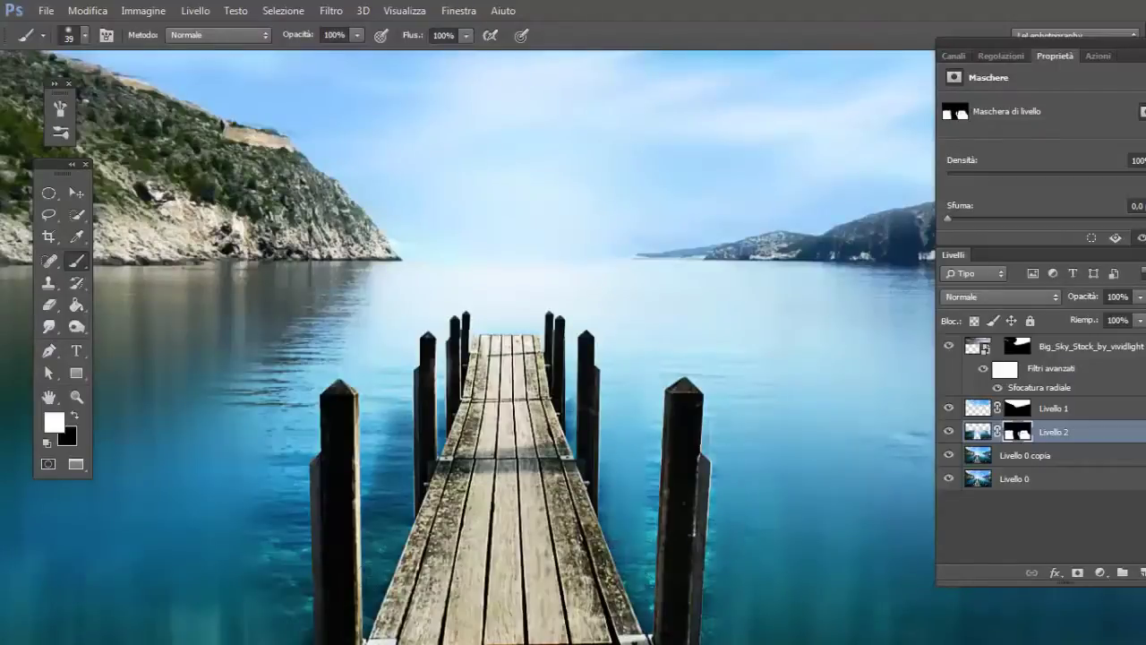
{"action": "key", "text": "x"}
{"action": "mouse_move", "coordinate": [388, 466]}
{"action": "left_mouse_down"}
{"action": "mouse_move", "coordinate": [329, 346]}
{"action": "mouse_move", "coordinate": [284, 437]}
{"action": "left_mouse_up"}
{"action": "left_click_drag", "start_coordinate": [233, 632], "coordinate": [390, 287]}
{"action": "key", "text": "ctrl+0"}
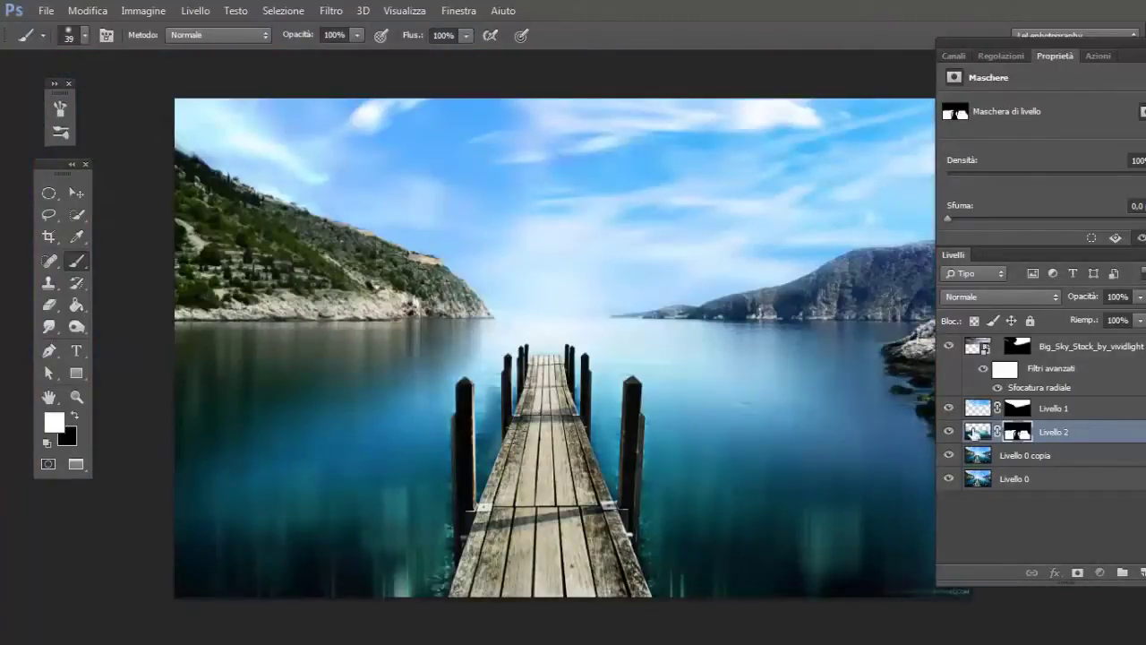
- Apply a Gaussian Blur (Controllo sfocatura) with a 4 pixel radius to the image of Livello 2
{"action": "left_click", "coordinate": [976, 433]}
{"action": "left_click", "coordinate": [331, 10]}
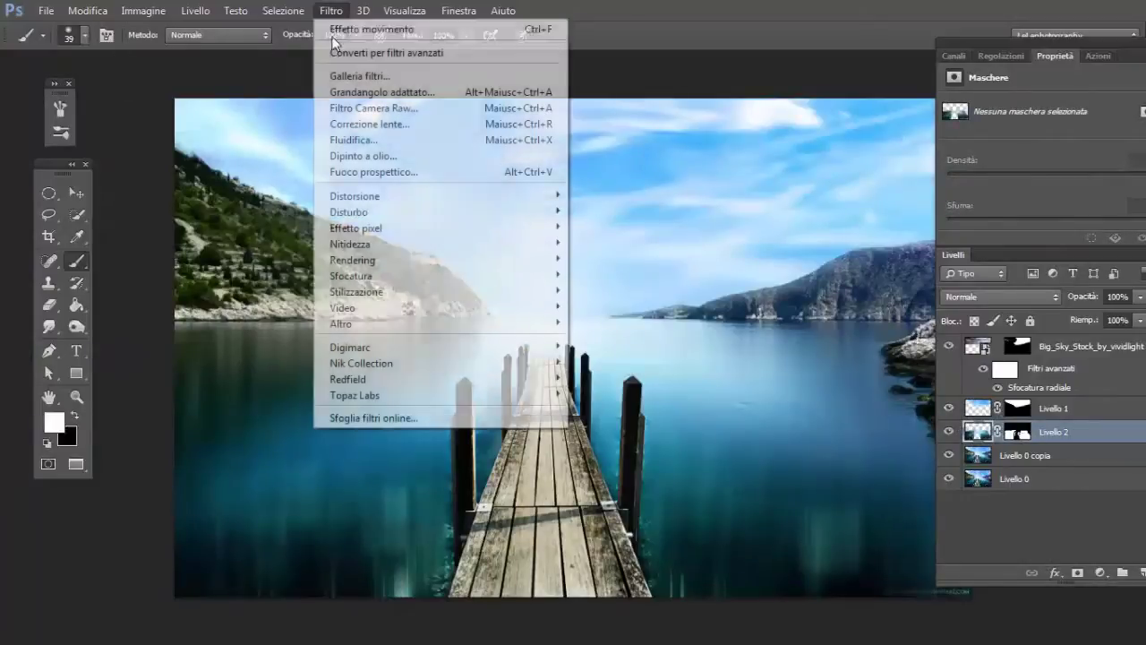
{"action": "mouse_move", "coordinate": [421, 276]}
{"action": "left_click", "coordinate": [674, 331]}
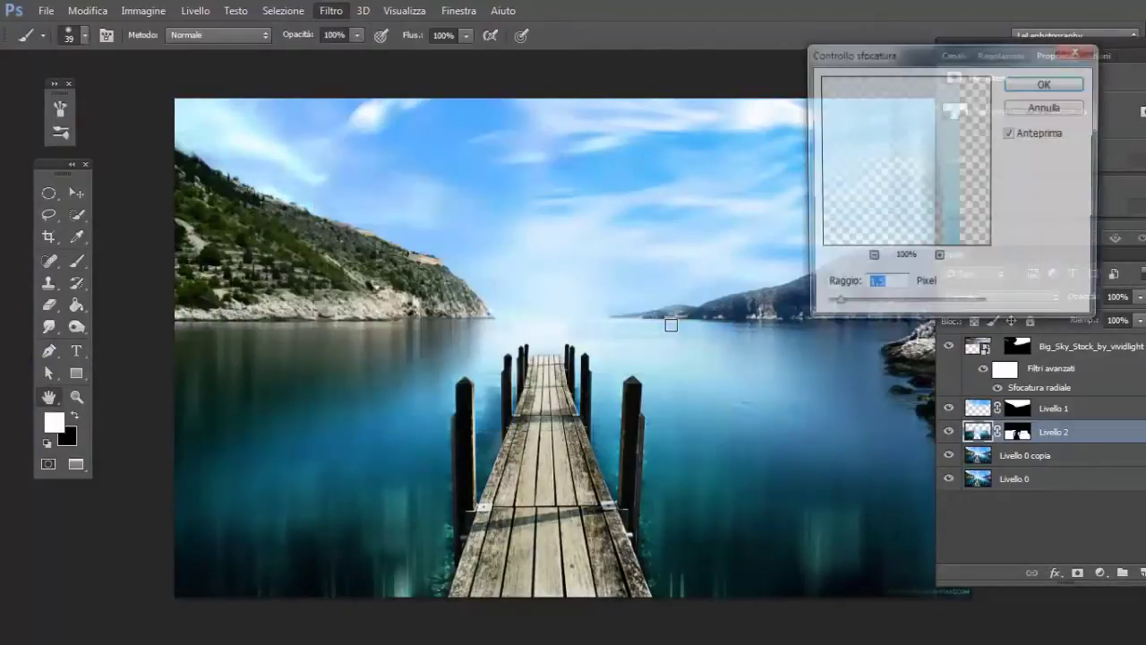
{"action": "left_click_drag", "start_coordinate": [836, 306], "coordinate": [842, 309]}
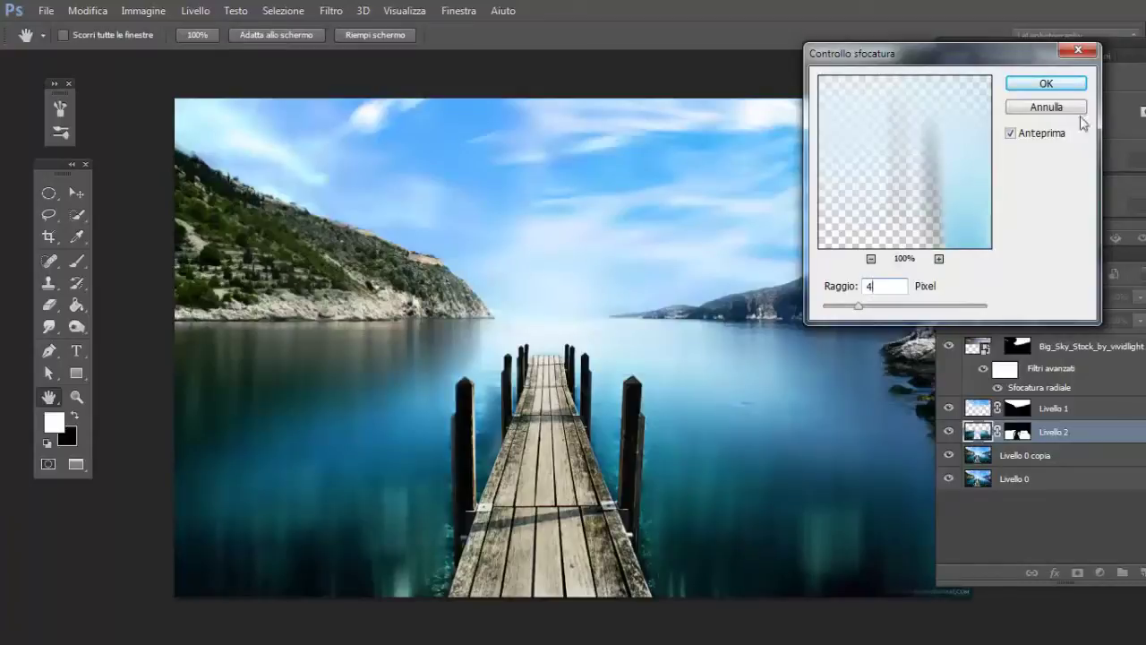
{"action": "left_click", "coordinate": [1046, 82]}
- Make the Livello 2 mask active for painting and set the brush size to 144 px
{"action": "key", "text": "b"}
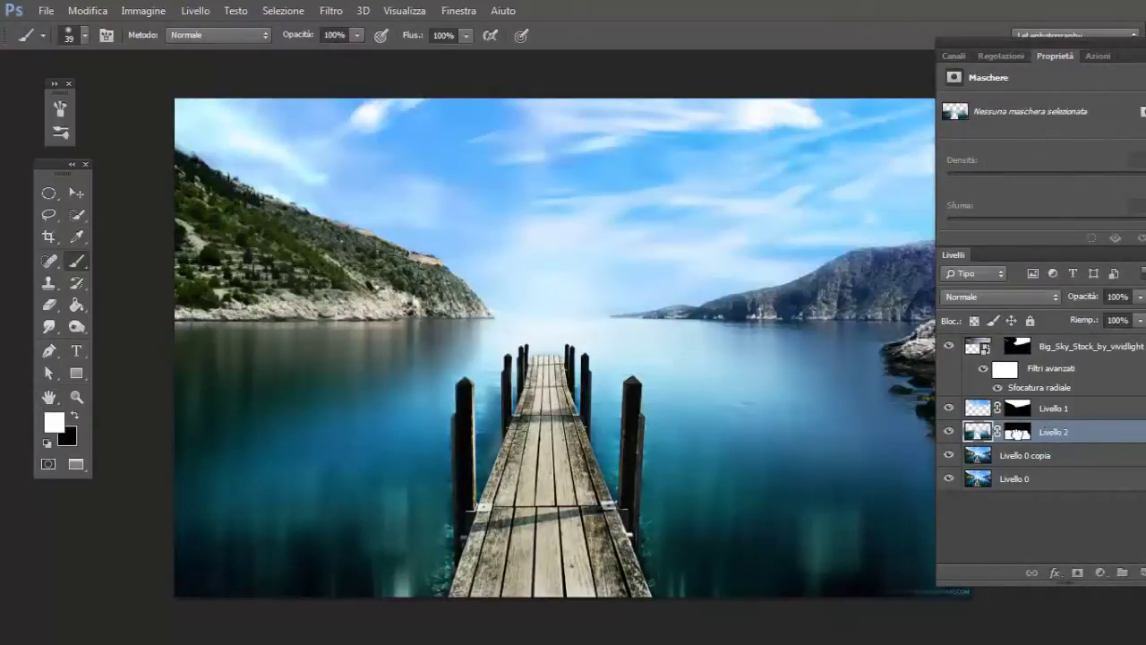
{"action": "left_click", "coordinate": [1018, 432]}
{"action": "key", "text": "bracketleft"}
{"action": "key", "text": "bracketleft"}
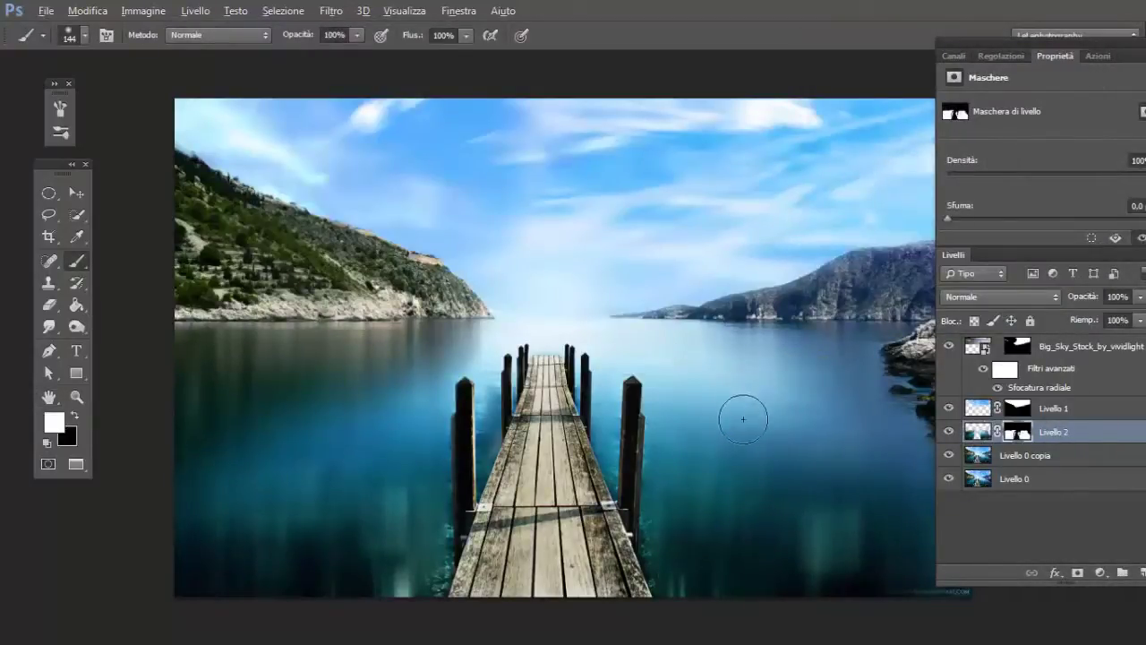
- Duplicate Livello 2 and clone smooth water over the rough patches beside the pier with the Clone Stamp, sampling Attuale e sotto
{"action": "key", "text": "ctrl+plus"}
{"action": "key", "text": "ctrl+j"}
{"action": "key", "text": "s"}
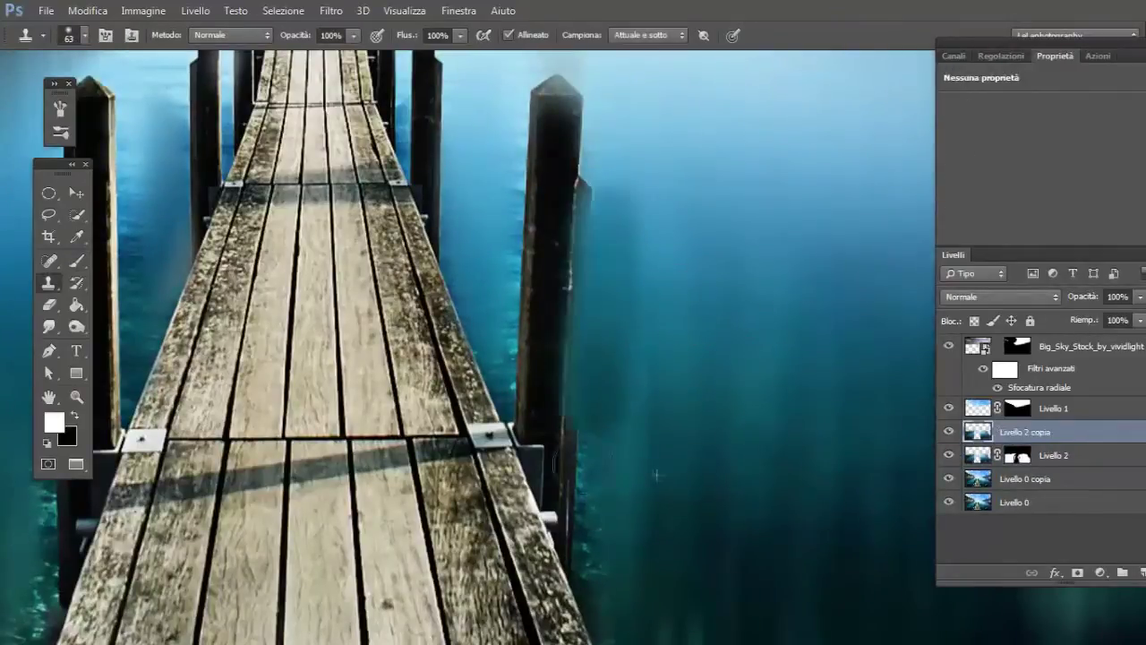
{"action": "key", "text": "ctrl+minus"}
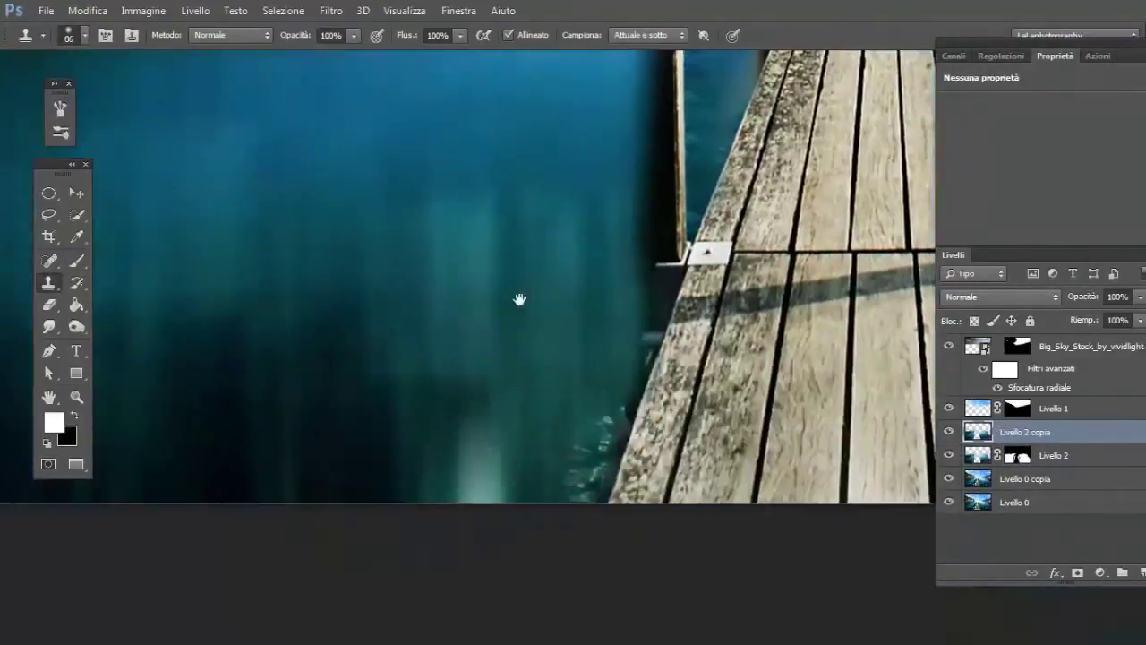
{"action": "key", "text": "ctrl+minus"}
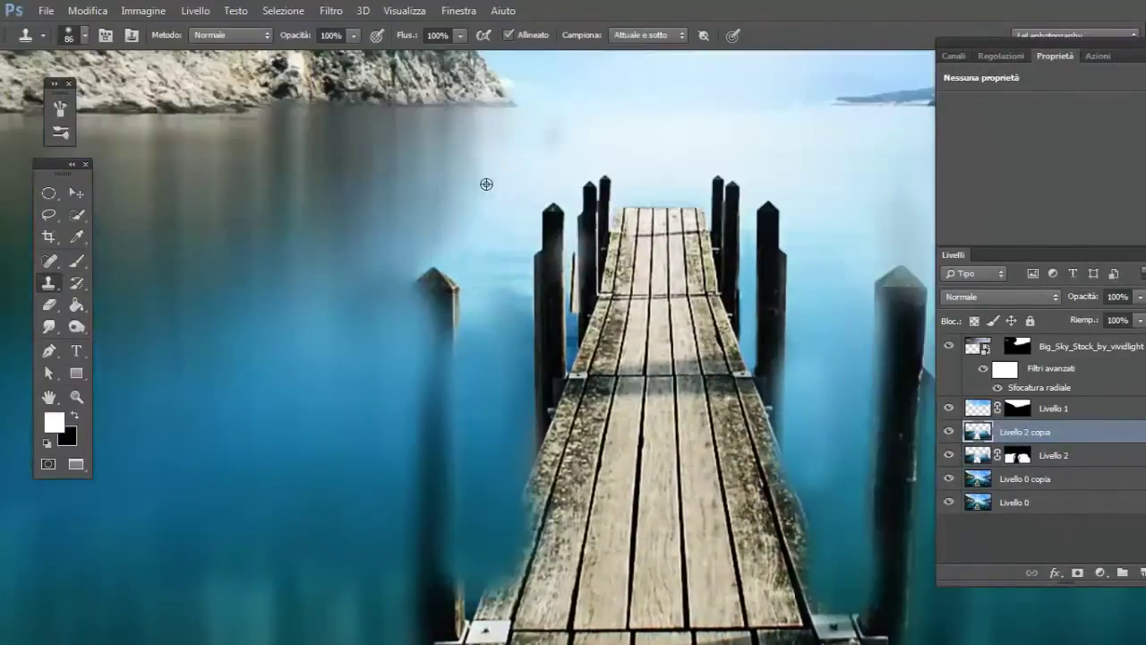
- Set Livello 2 copia to 87% opacity and add a mask that brings back the pier posts and edges, using a 12 px brush
{"action": "key", "text": "ctrl+minus"}
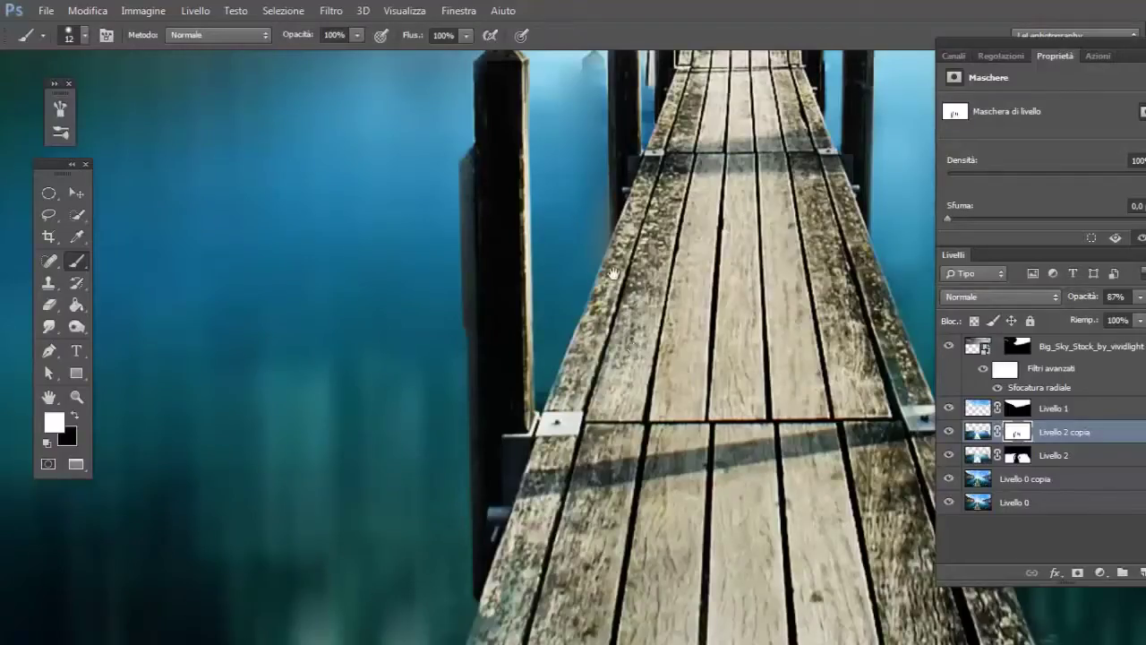
{"action": "left_click_drag", "start_coordinate": [628, 259], "coordinate": [588, 414]}
{"action": "scroll", "coordinate": [541, 253], "scroll_direction": "up", "scroll_amount": 2}
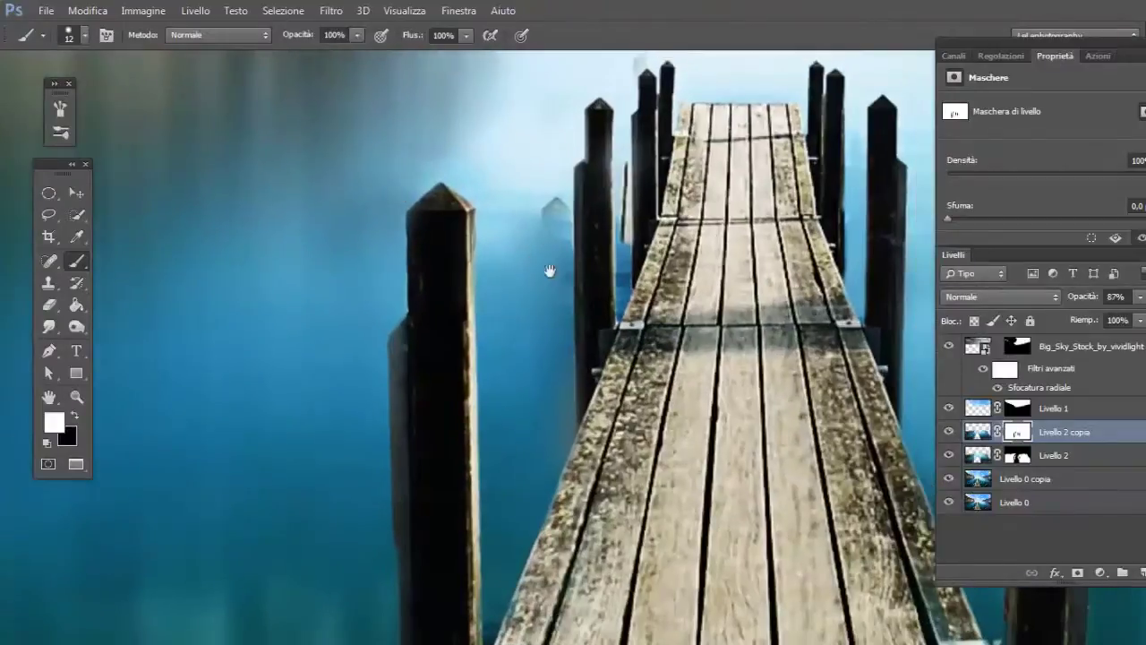
{"action": "scroll", "coordinate": [538, 288], "scroll_direction": "down", "scroll_amount": 4}
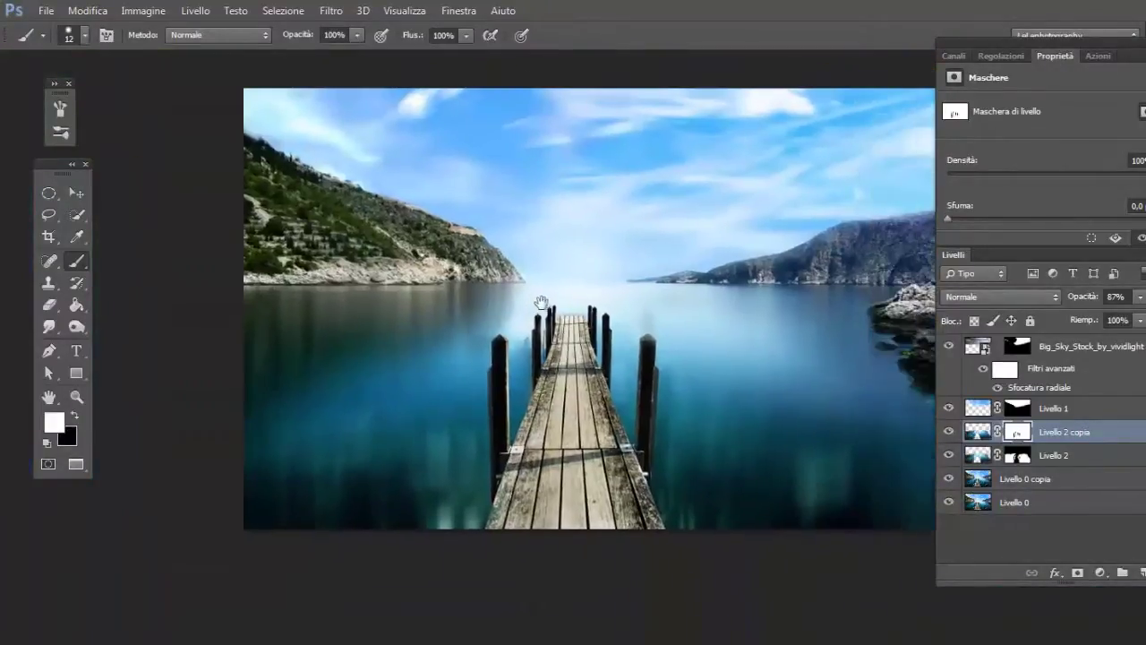
{"action": "left_click_drag", "start_coordinate": [627, 296], "coordinate": [582, 286]}
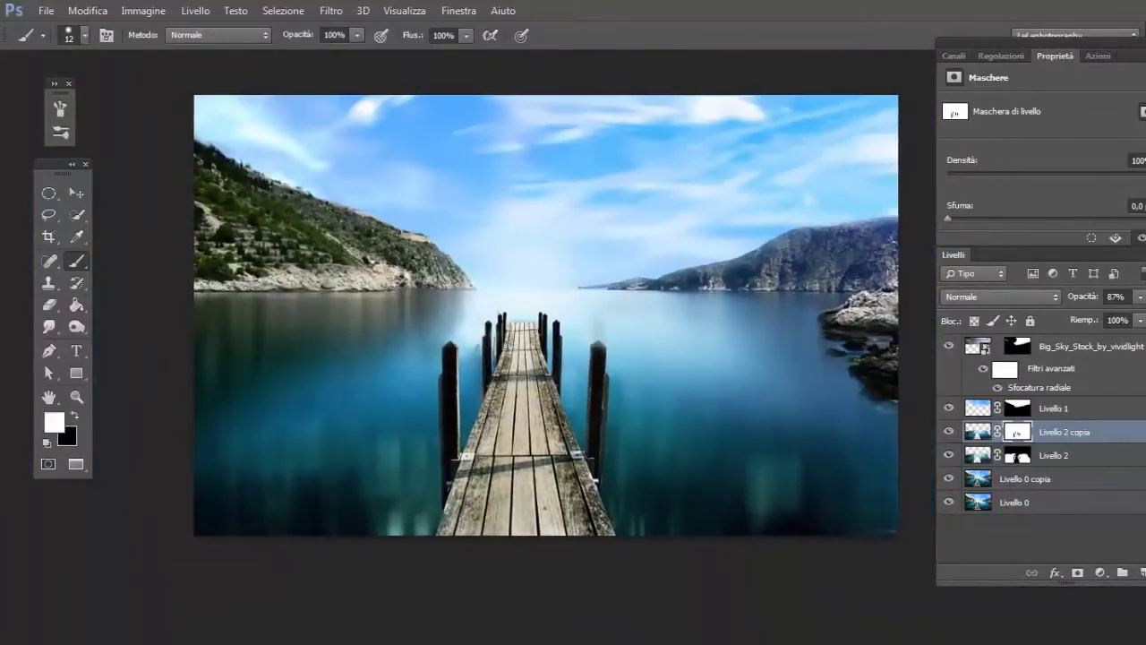
- Add a new layer above the Big_Sky_Stock layer and stamp the merged visible image onto it
{"action": "left_click", "coordinate": [1117, 352]}
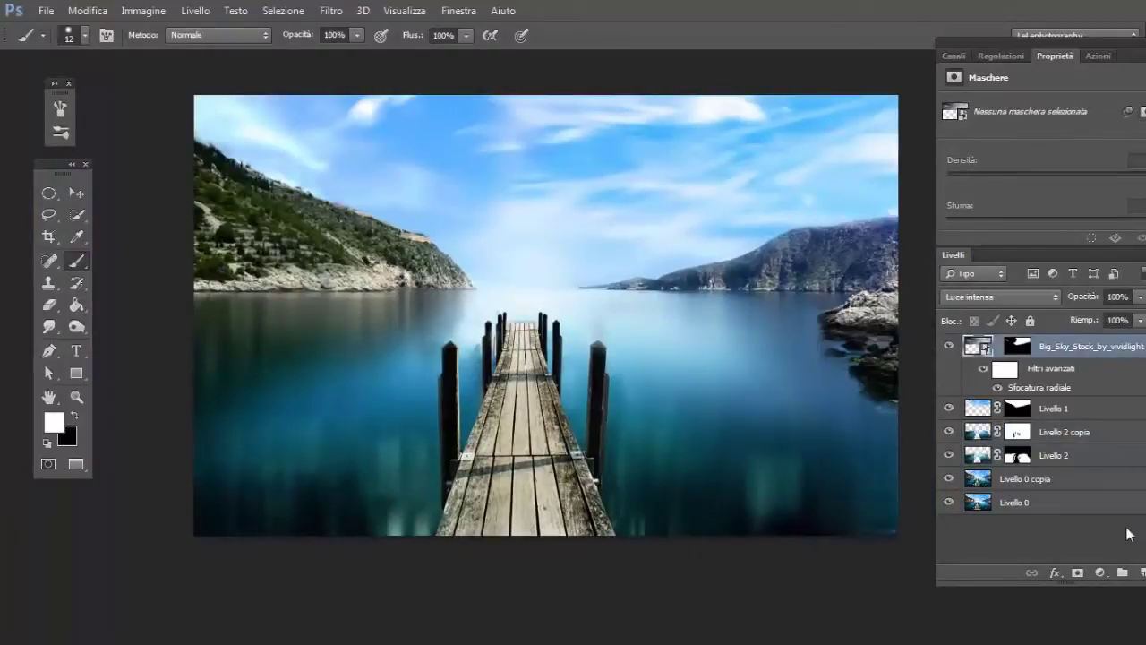
{"action": "left_click", "coordinate": [1139, 573]}
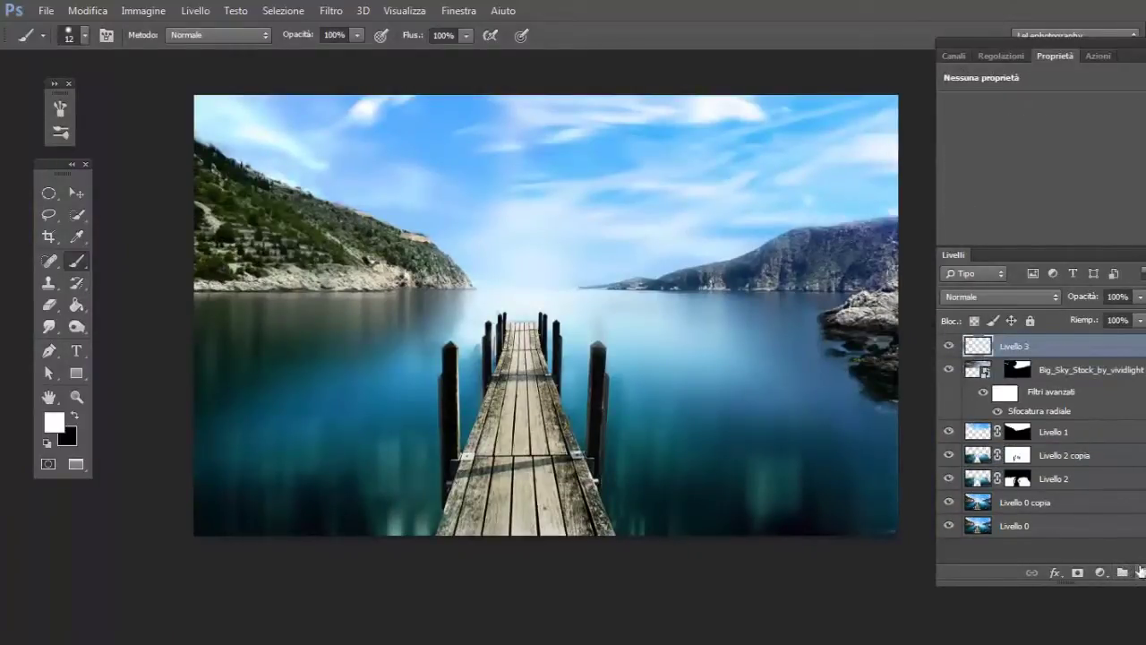
{"action": "key", "text": "ctrl+shift+alt+e"}
{"action": "key", "text": "s"}
{"action": "scroll", "coordinate": [836, 369], "scroll_direction": "up", "scroll_amount": 1}
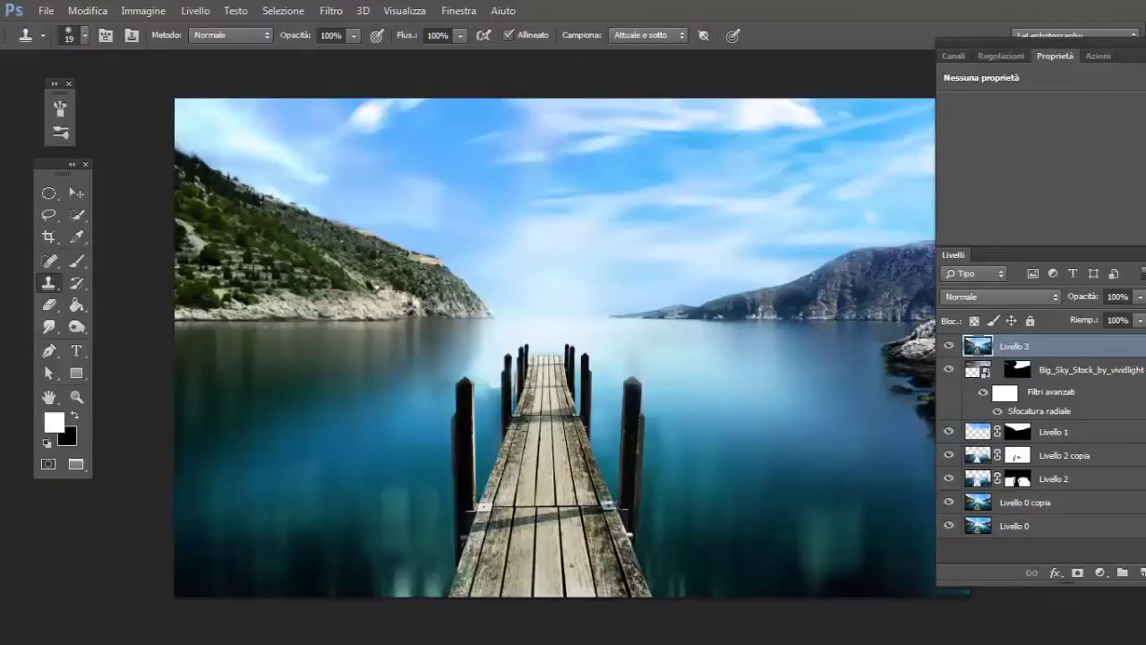
- Group the layers from Big_Sky_Stock down to Livello 0 copia and hide the resulting group
{"action": "left_click", "coordinate": [1059, 373]}
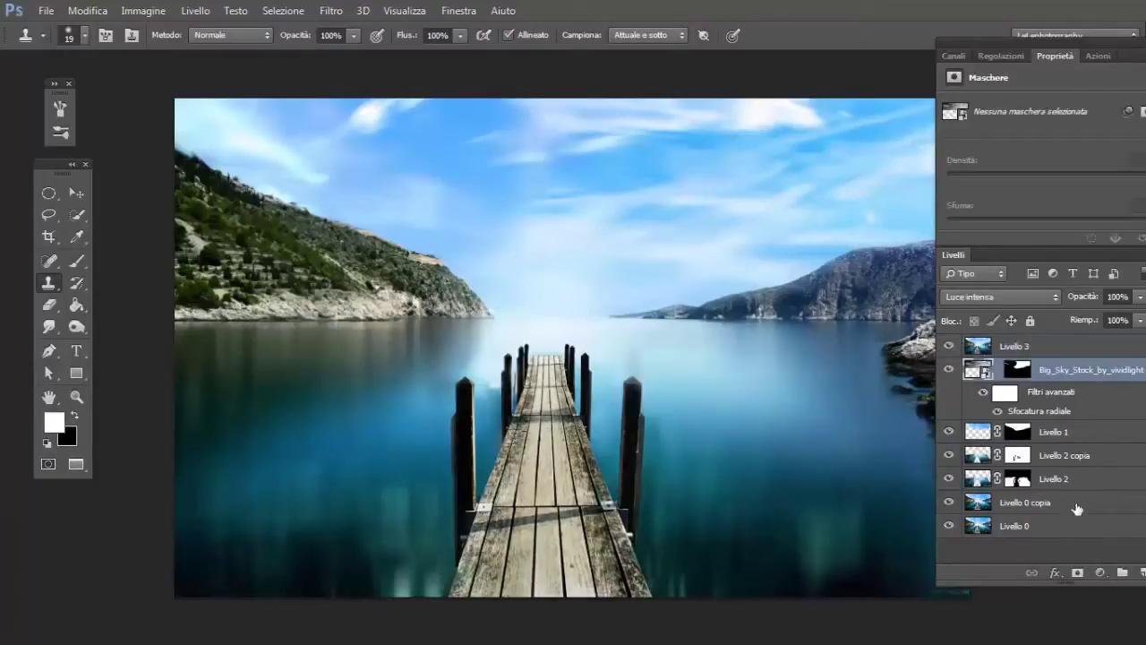
{"action": "left_click", "coordinate": [1077, 507], "text": "shift"}
{"action": "key", "text": "ctrl+g"}
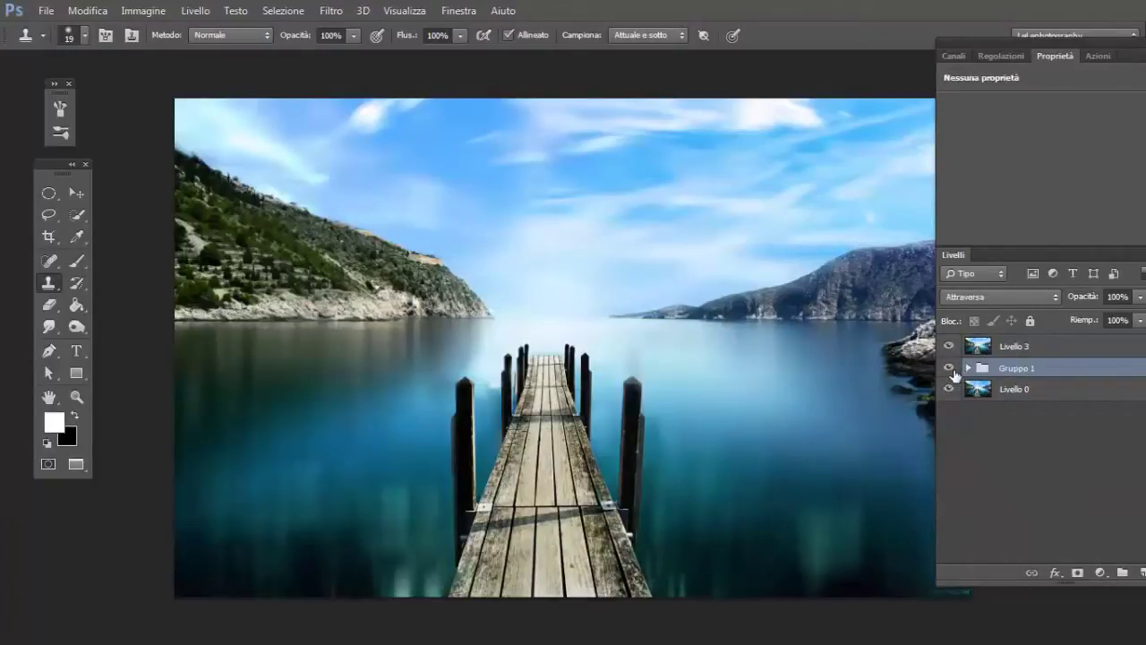
{"action": "left_click", "coordinate": [949, 367]}
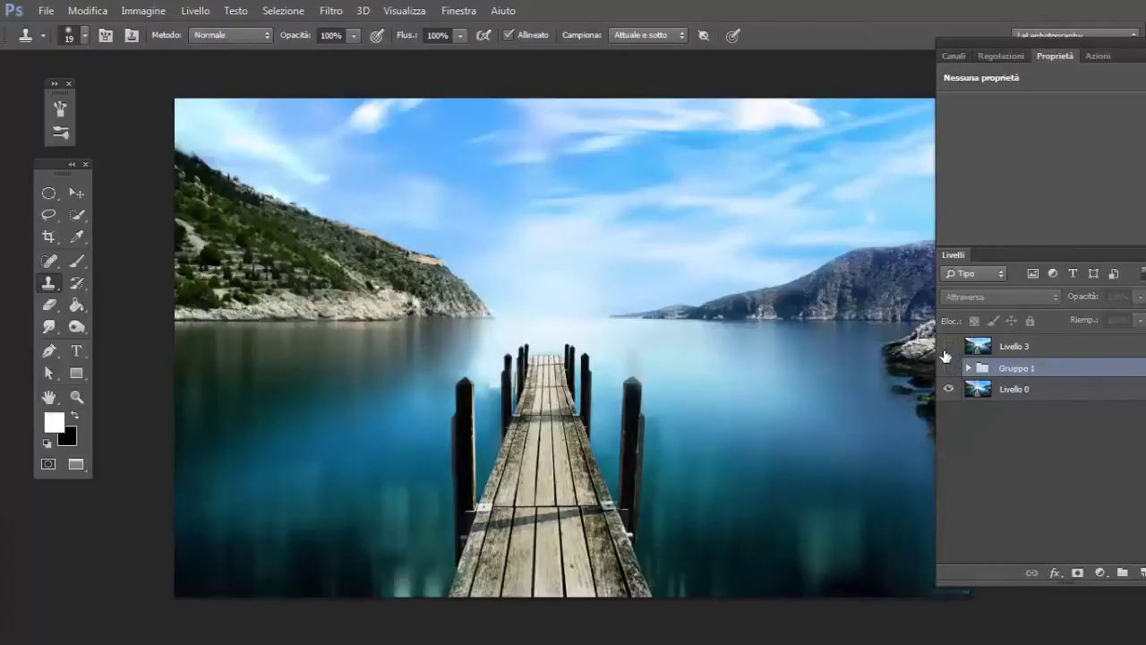
- Compare the merged edit on Livello 3 with the original picture by switching the layer's visibility
{"action": "left_click", "coordinate": [948, 347]}
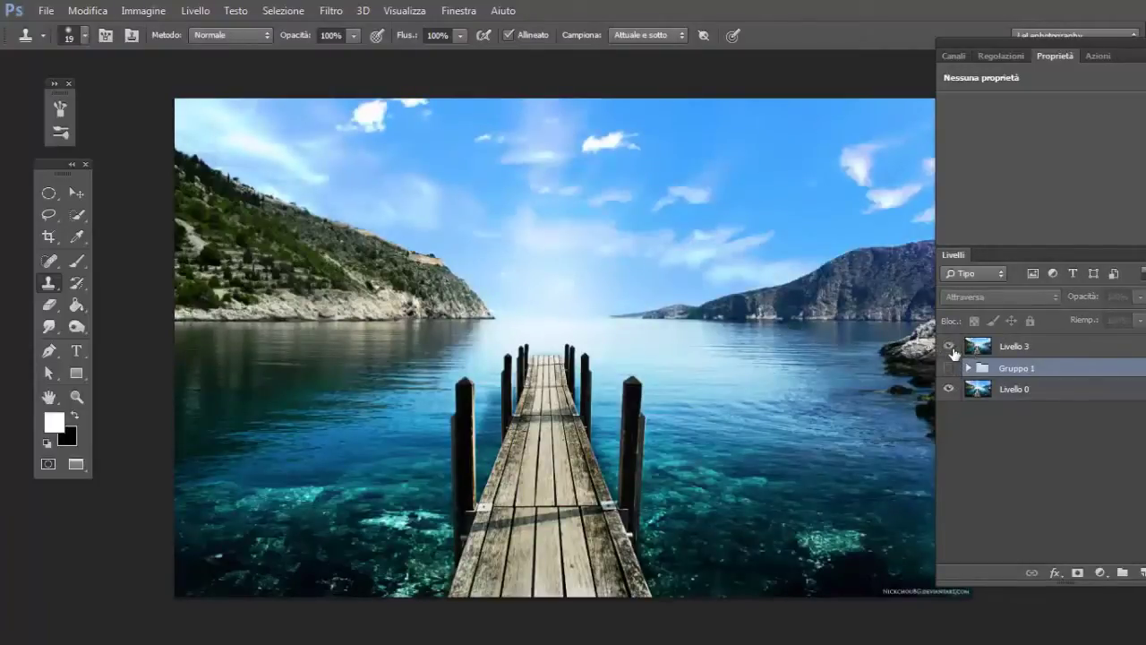
{"action": "left_click", "coordinate": [951, 347]}
{"action": "left_click", "coordinate": [951, 348]}
{"action": "left_click", "coordinate": [948, 347]}
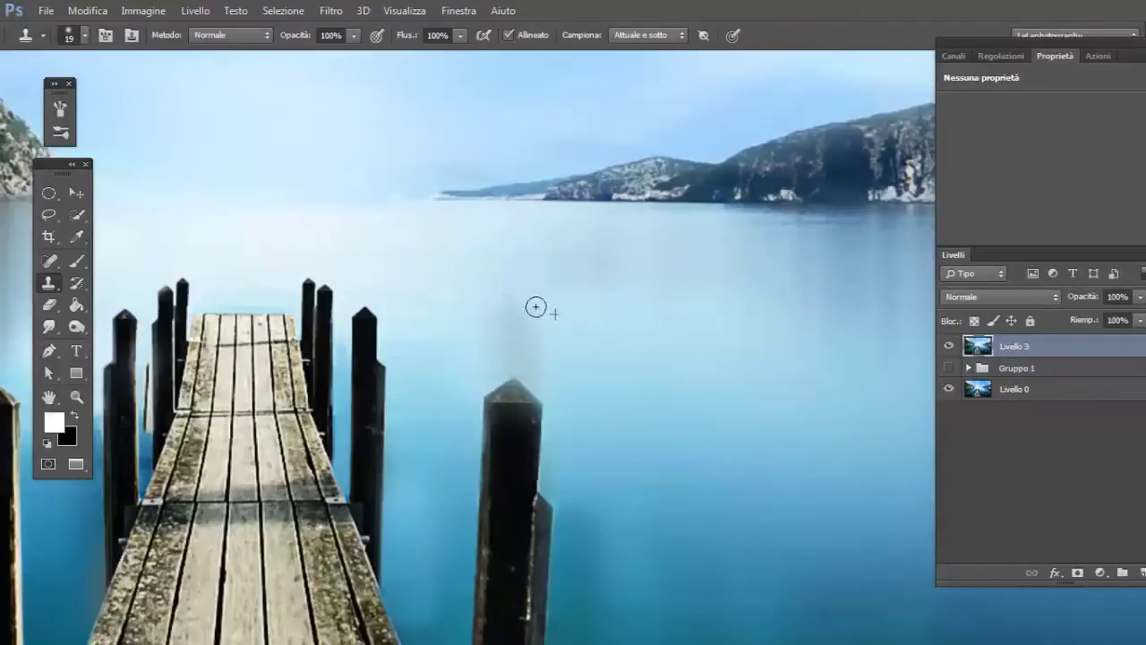
- Try to clone smooth water over the smudge above the pier post on Livello 3, and enlarge the Clone Stamp to 84 px
{"action": "mouse_move", "coordinate": [535, 307]}
{"action": "left_mouse_down"}
{"action": "mouse_move", "coordinate": [465, 338]}
{"action": "mouse_move", "coordinate": [536, 327]}
{"action": "mouse_move", "coordinate": [552, 341]}
{"action": "mouse_move", "coordinate": [493, 325]}
{"action": "left_mouse_up"}
{"action": "key", "text": "ctrl+z"}
{"action": "key", "text": "bracketright"}
{"action": "key", "text": "bracketright"}
{"action": "key", "text": "bracketright"}
{"action": "key", "text": "bracketright"}
{"action": "key", "text": "bracketright"}
{"action": "key", "text": "bracketright"}
{"action": "key", "text": "ctrl+0"}
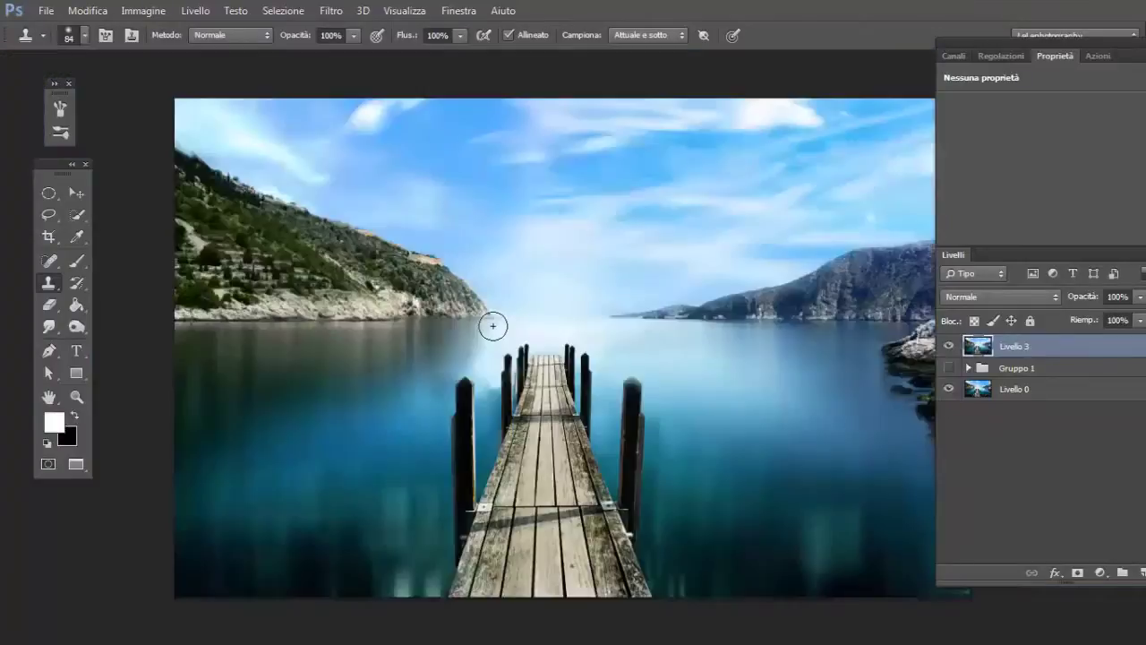
- Create a new layer and paint one soft white spot on the water beside the pier with a 166 px brush
{"action": "key", "text": "b"}
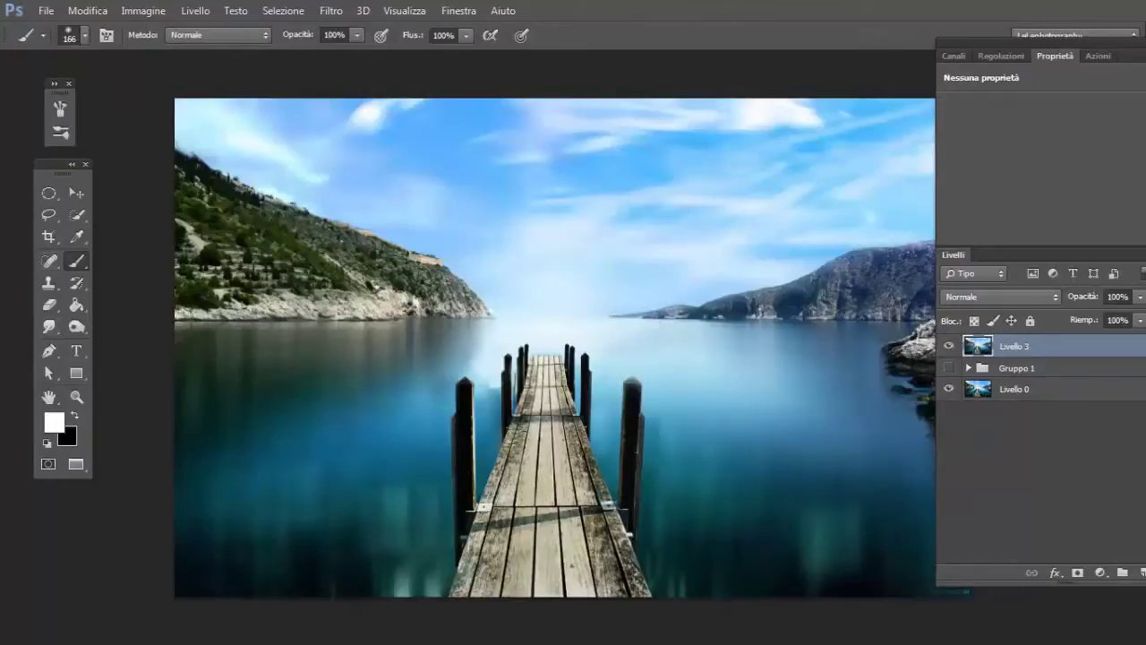
{"action": "left_click", "coordinate": [1143, 574]}
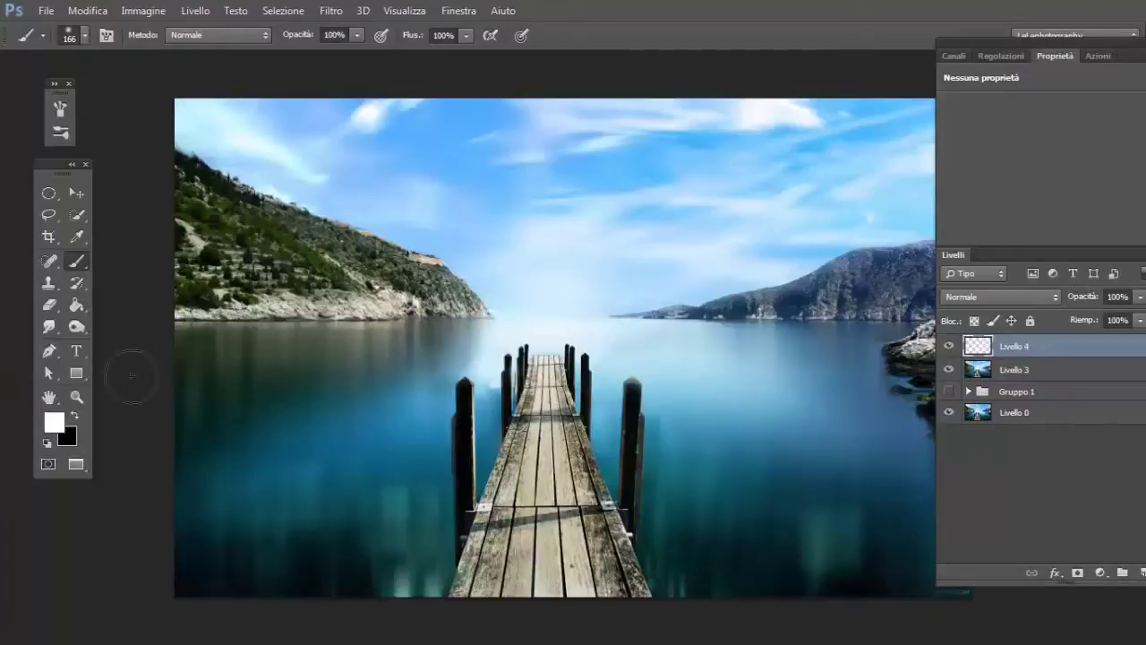
{"action": "left_click", "coordinate": [724, 374]}
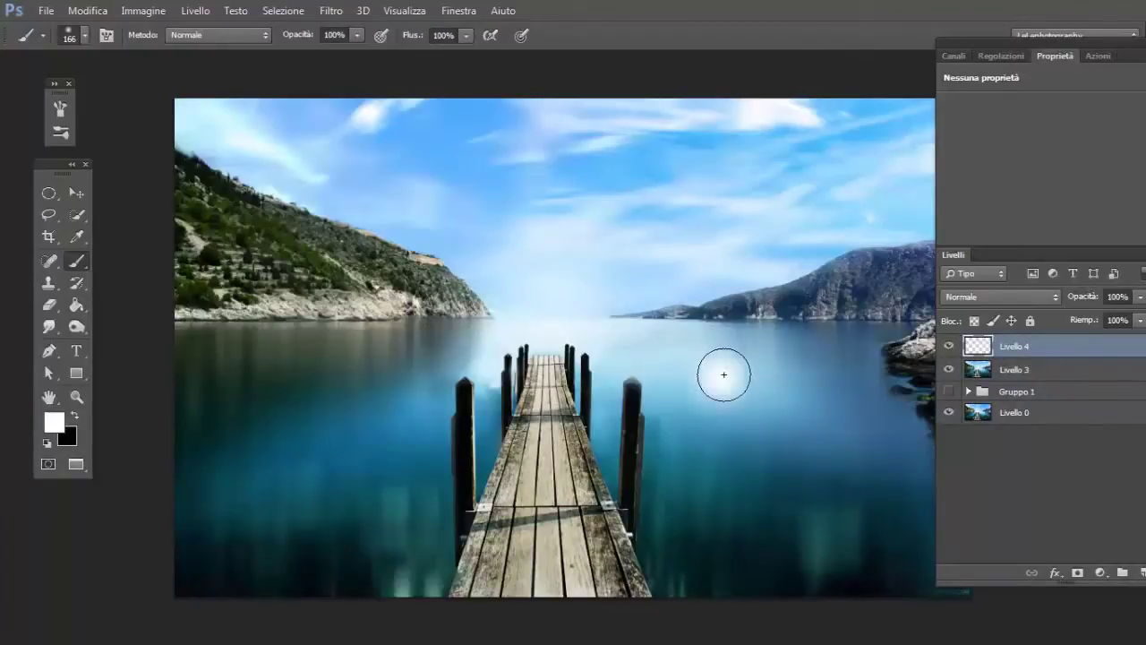
- Scale the white spot to about 363% by 317% and move it over the horizon at the pier's far end
{"action": "key", "text": "ctrl+t"}
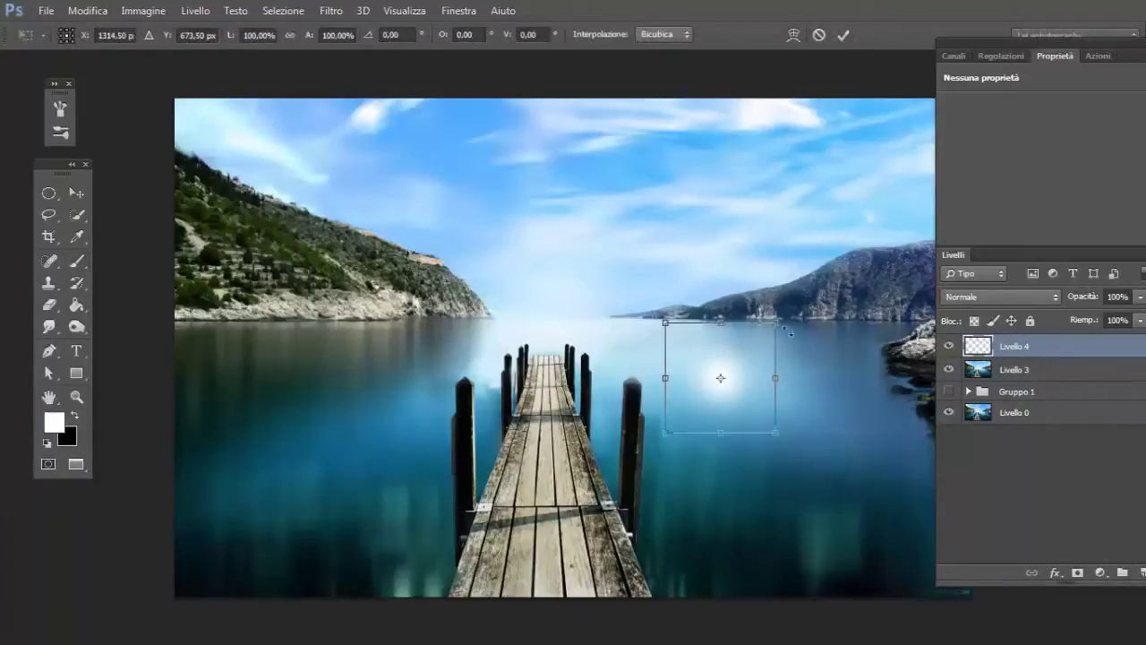
{"action": "left_click_drag", "start_coordinate": [805, 313], "coordinate": [885, 218]}
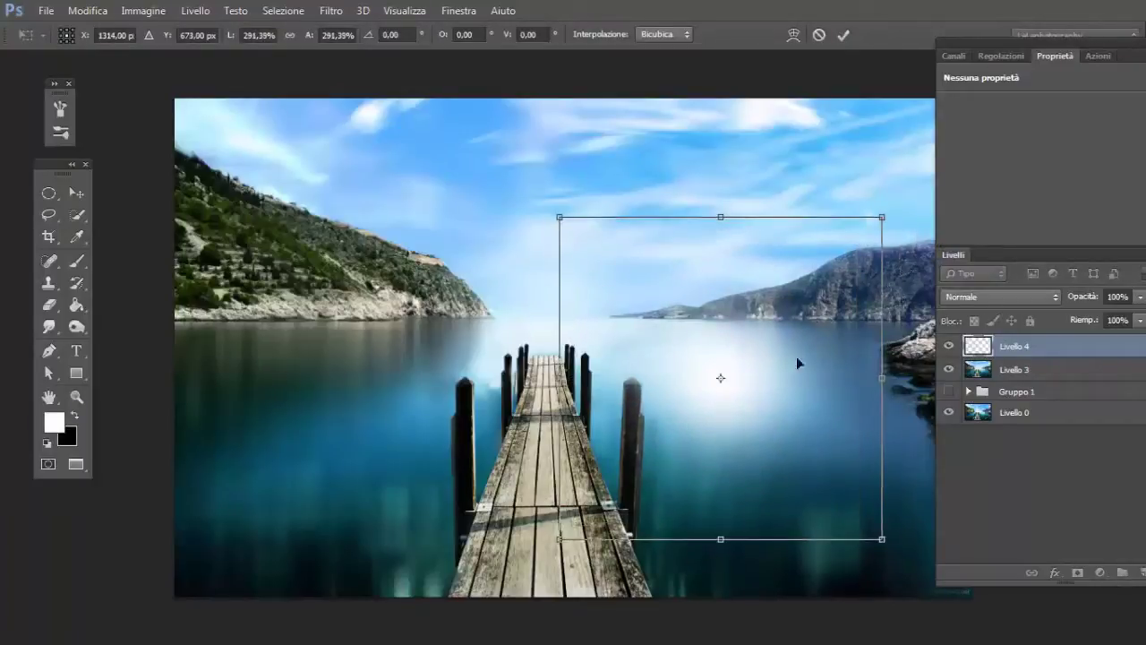
{"action": "left_click_drag", "start_coordinate": [775, 387], "coordinate": [660, 325]}
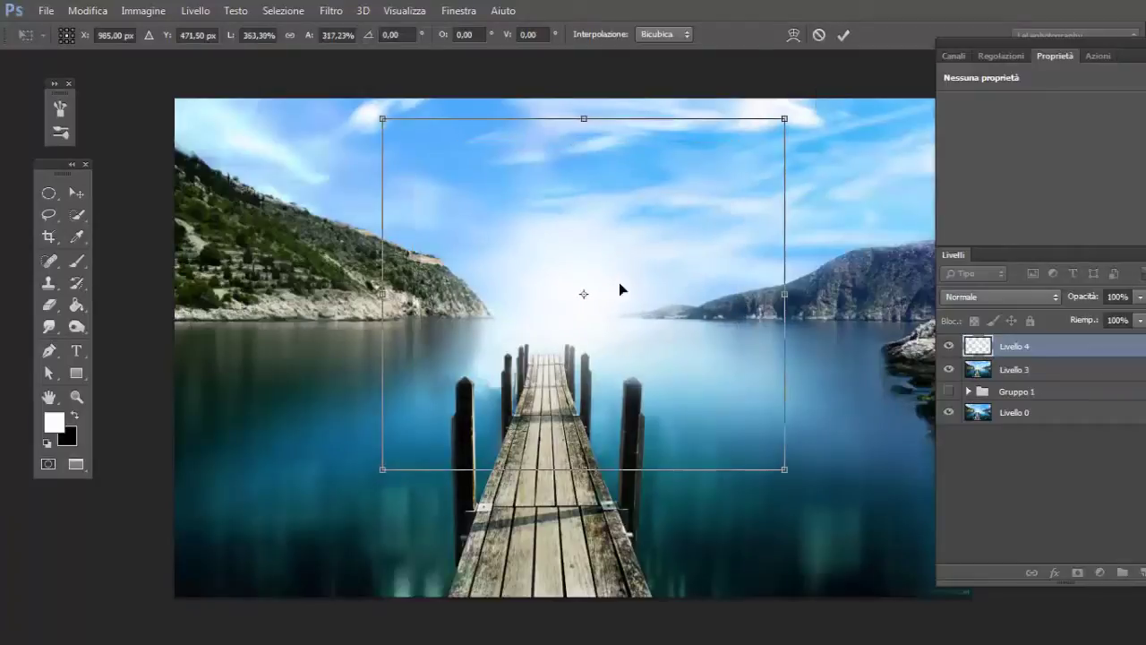
{"action": "key", "text": "Return"}
{"action": "key", "text": "b"}
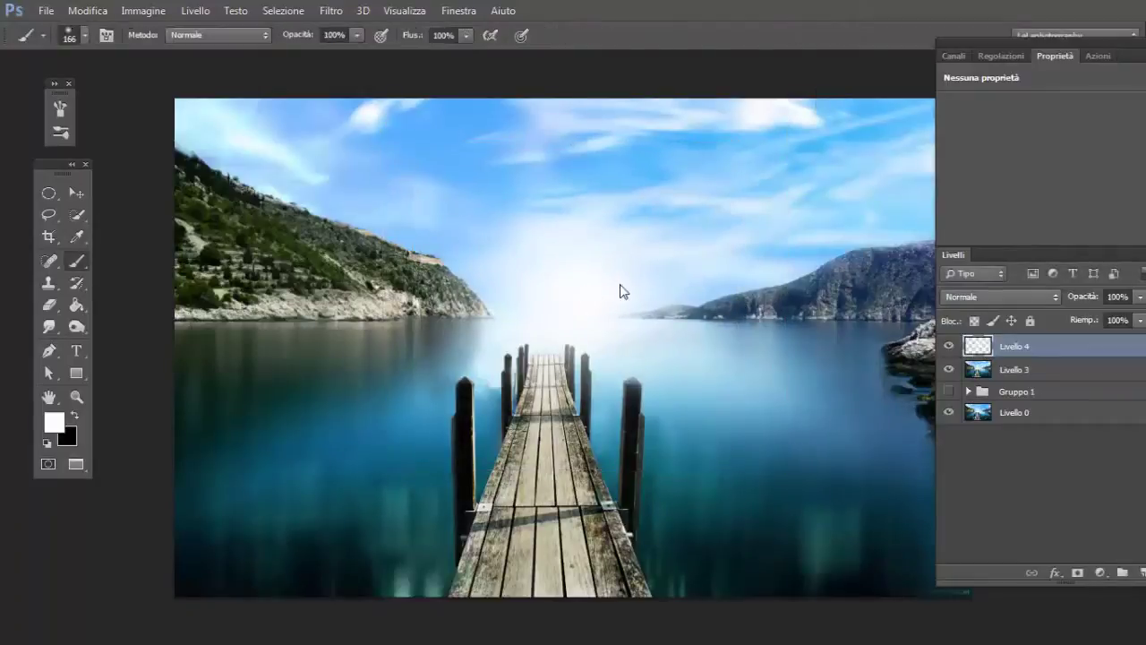
- Check the glow's effect, enlarge it further with Free Transform, and duplicate Livello 4 twice
{"action": "left_click", "coordinate": [948, 348]}
{"action": "left_click", "coordinate": [949, 348]}
{"action": "key", "text": "ctrl+t"}
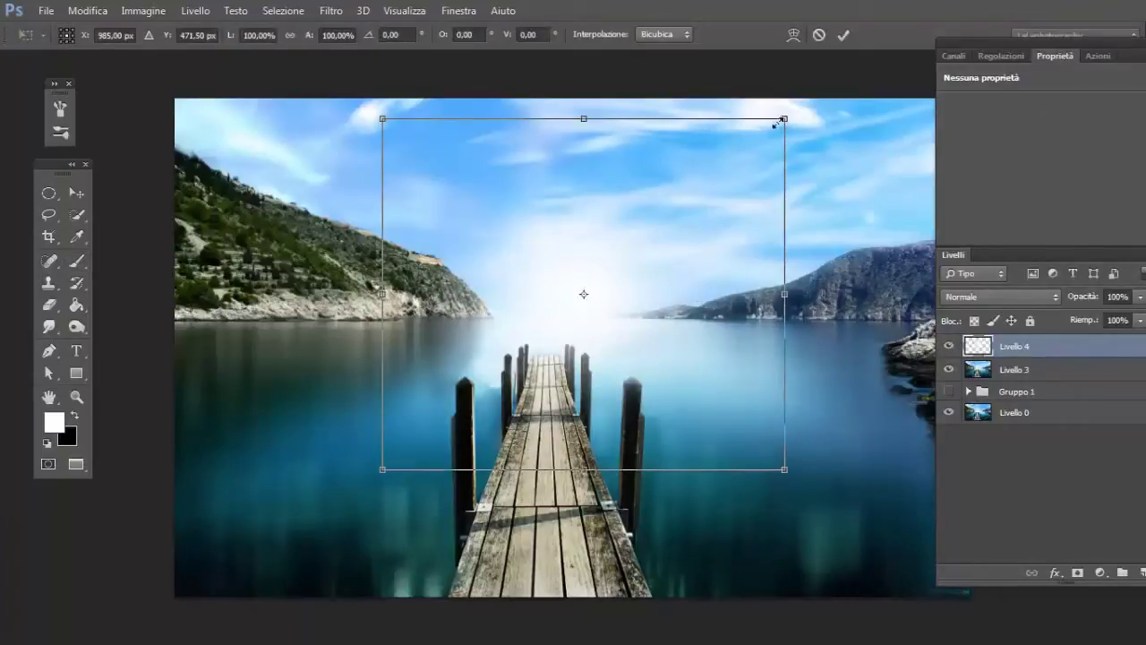
{"action": "mouse_move", "coordinate": [776, 123]}
{"action": "left_mouse_down"}
{"action": "mouse_move", "coordinate": [890, 97]}
{"action": "mouse_move", "coordinate": [926, 56]}
{"action": "left_mouse_up"}
{"action": "key", "text": "Return"}
{"action": "key", "text": "ctrl+j"}
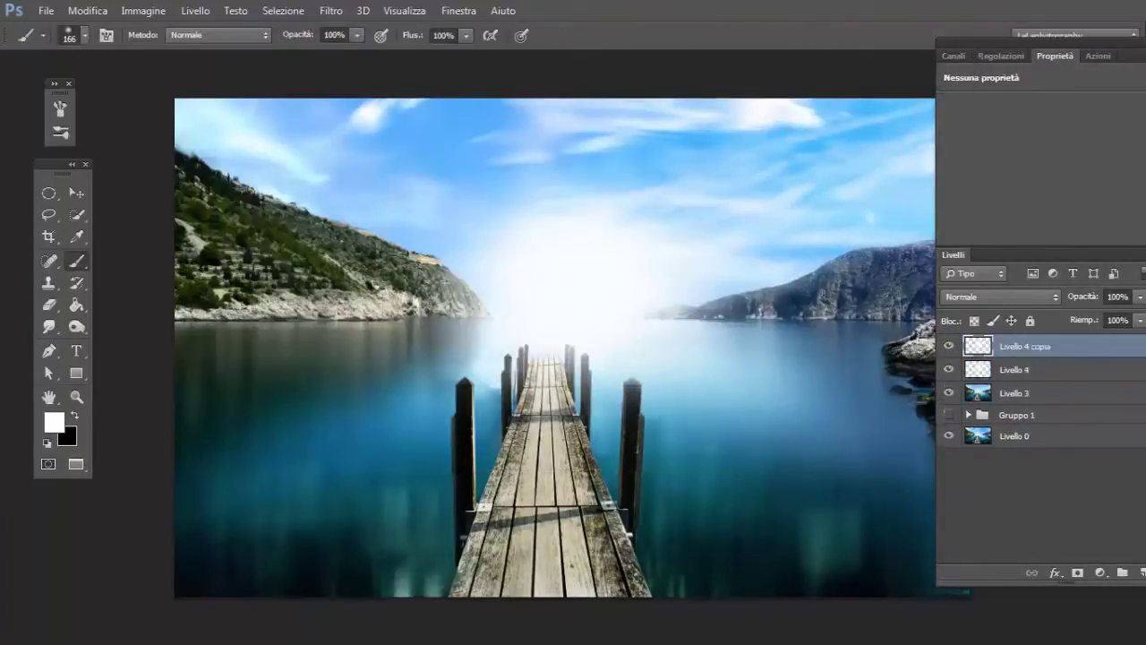
{"action": "key", "text": "ctrl+j"}
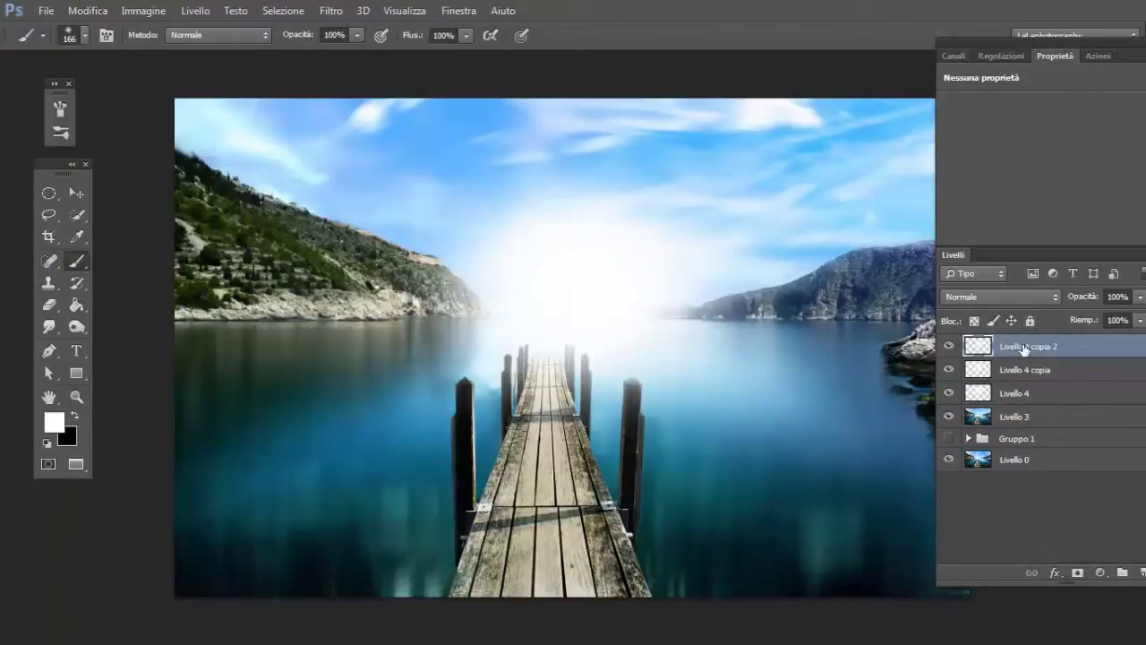
- Transform the glow on Livello 4 copia 2 into a much larger one spreading over the sky and the pier's far end
{"action": "key", "text": "ctrl+t"}
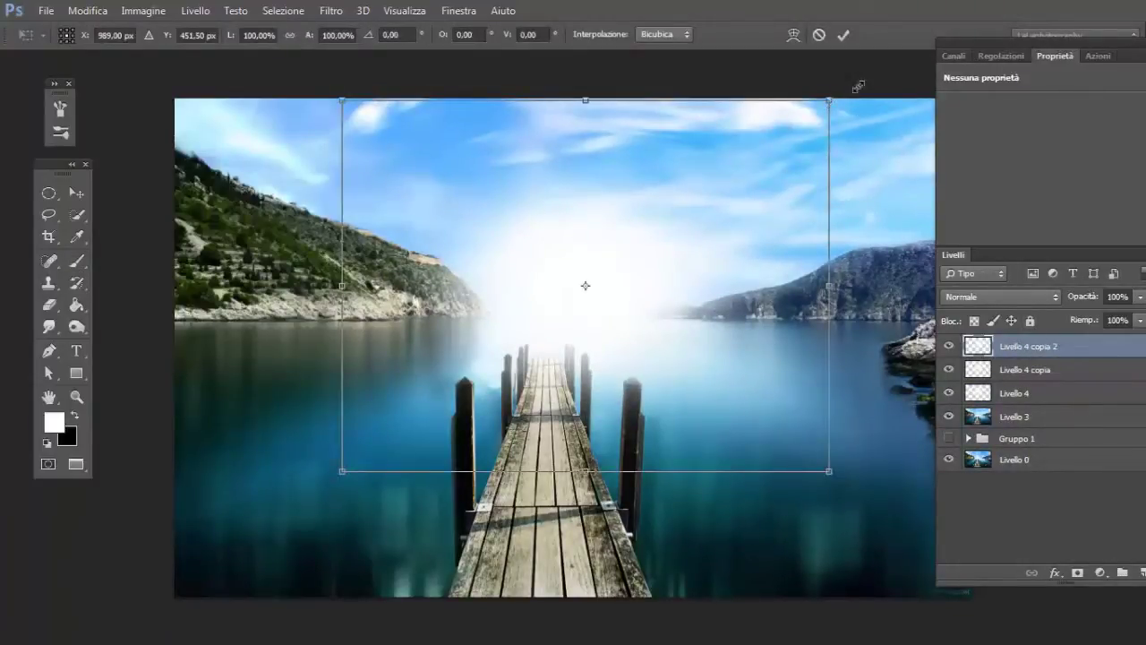
{"action": "left_click_drag", "start_coordinate": [858, 86], "coordinate": [491, 347]}
{"action": "key", "text": "ctrl+minus"}
{"action": "key", "text": "ctrl+minus"}
{"action": "key", "text": "ctrl+minus"}
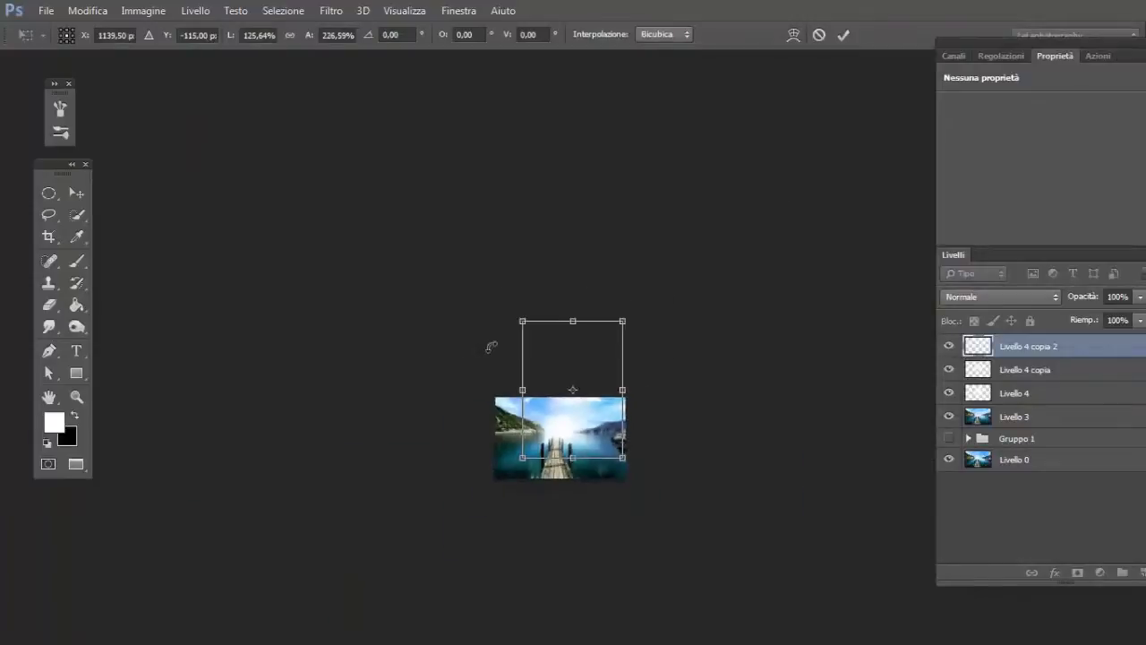
{"action": "key", "text": "ctrl+z"}
{"action": "left_click_drag", "start_coordinate": [561, 441], "coordinate": [582, 340]}
{"action": "left_click_drag", "start_coordinate": [773, 428], "coordinate": [936, 562]}
{"action": "key", "text": "Return"}
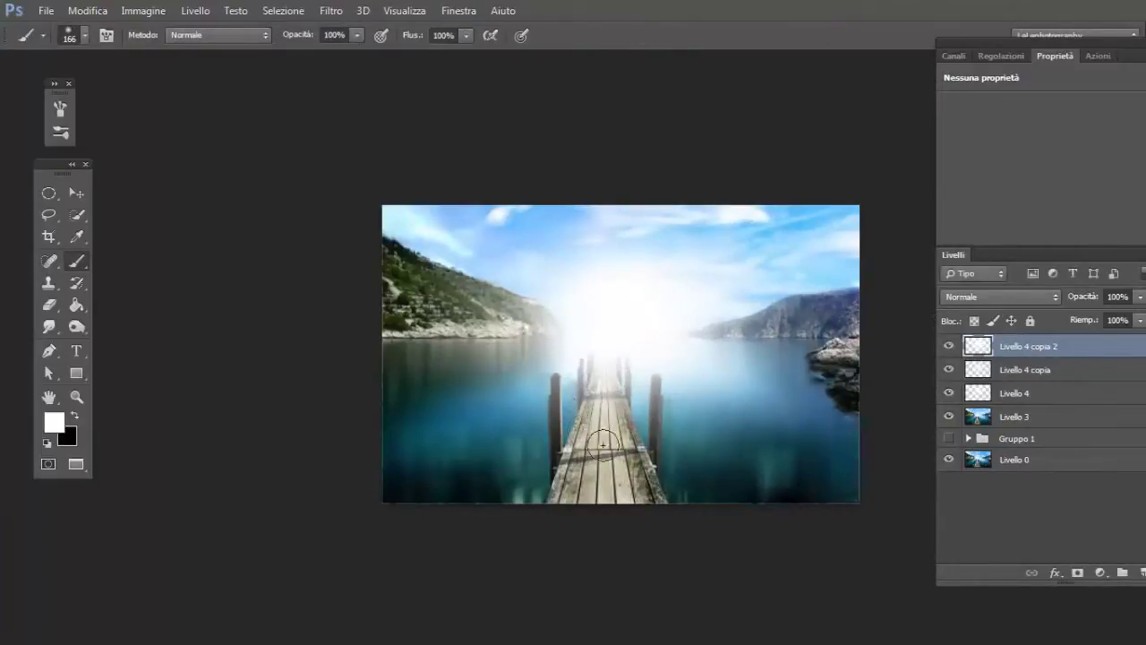
- Lower the opacity of Livello 4 copia 2 to about 74% and group the three glow layers
{"action": "left_click", "coordinate": [1039, 370]}
{"action": "left_click", "coordinate": [1058, 348]}
{"action": "left_click_drag", "start_coordinate": [1088, 299], "coordinate": [1046, 339]}
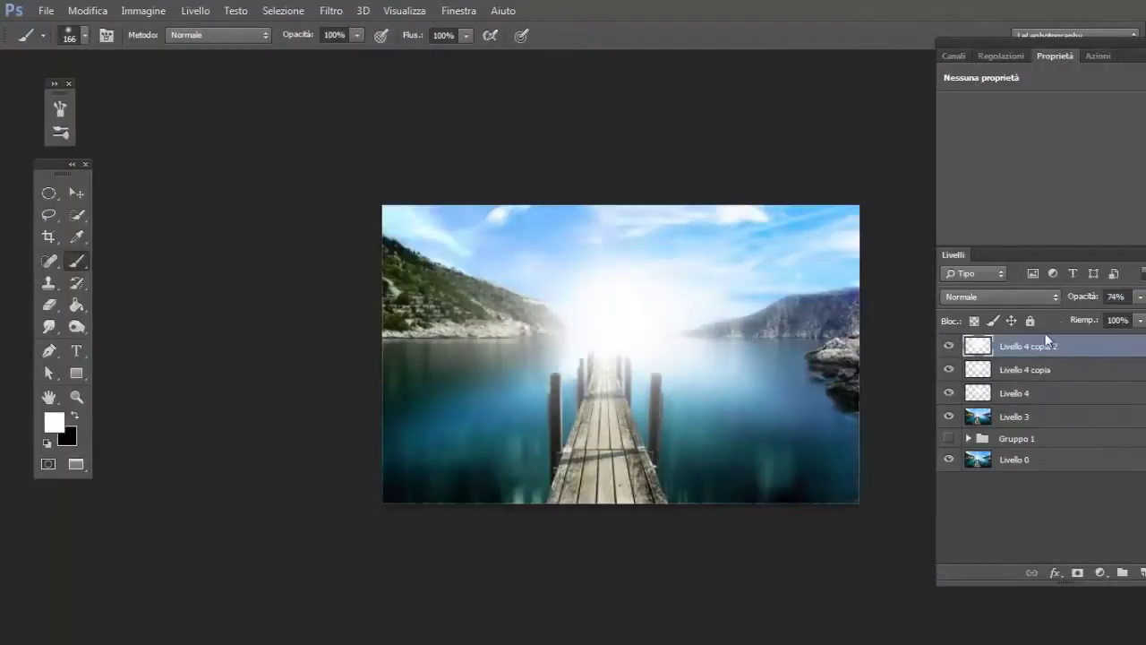
{"action": "left_click", "coordinate": [1126, 297]}
{"action": "key", "text": "ctrl+g"}
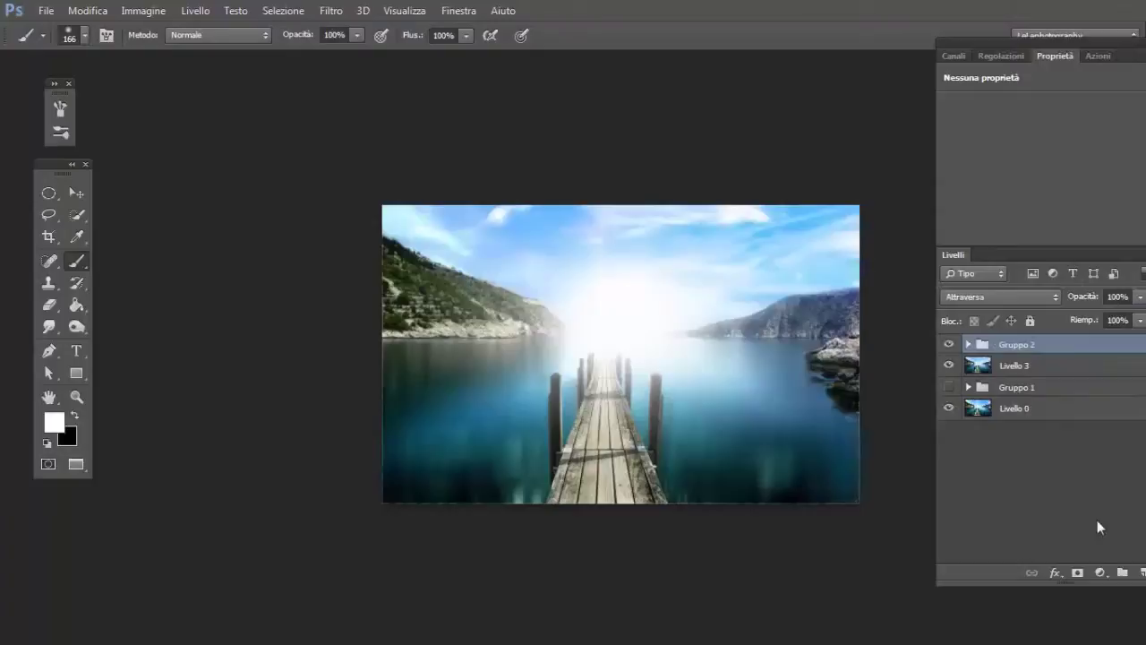
- Stamp the visible image onto a new top layer and set Temperatura and Tinta to +100 in the Camera Raw filter
{"action": "left_click", "coordinate": [1139, 571]}
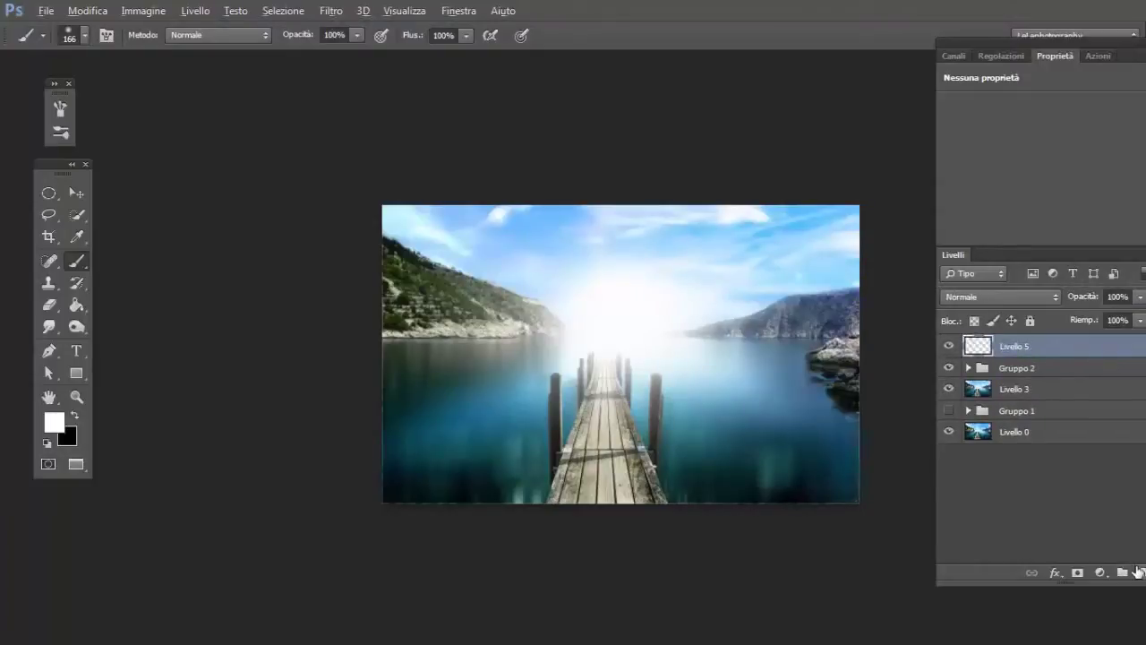
{"action": "key", "text": "ctrl+shift+alt+e"}
{"action": "key", "text": "ctrl+shift+a"}
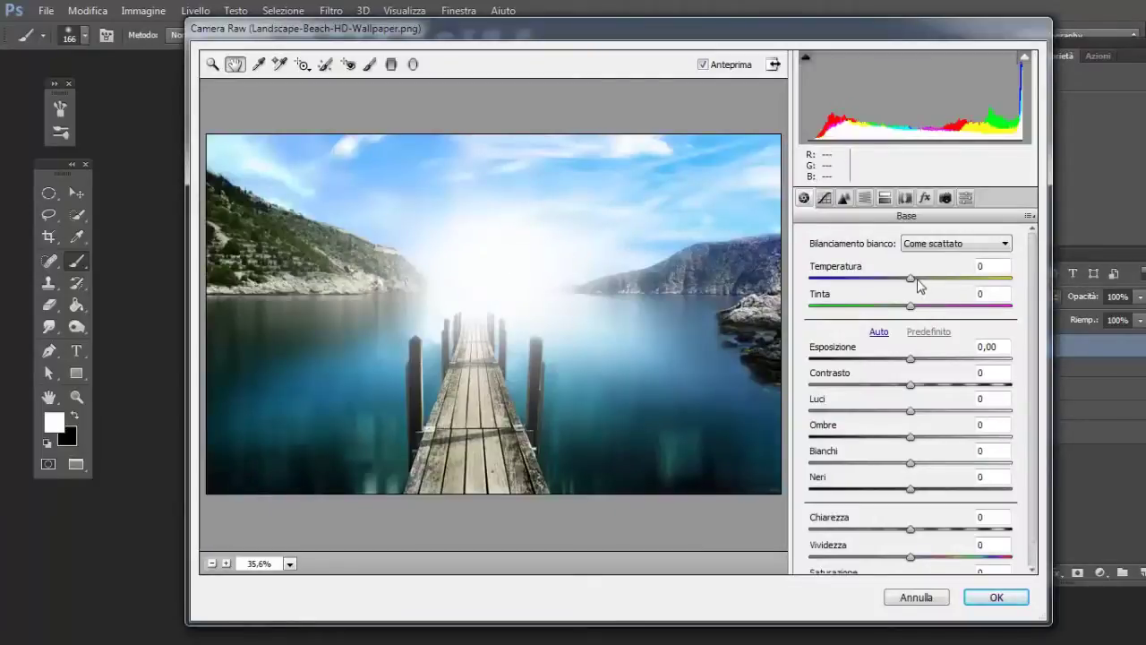
{"action": "left_click_drag", "start_coordinate": [912, 279], "coordinate": [1011, 279]}
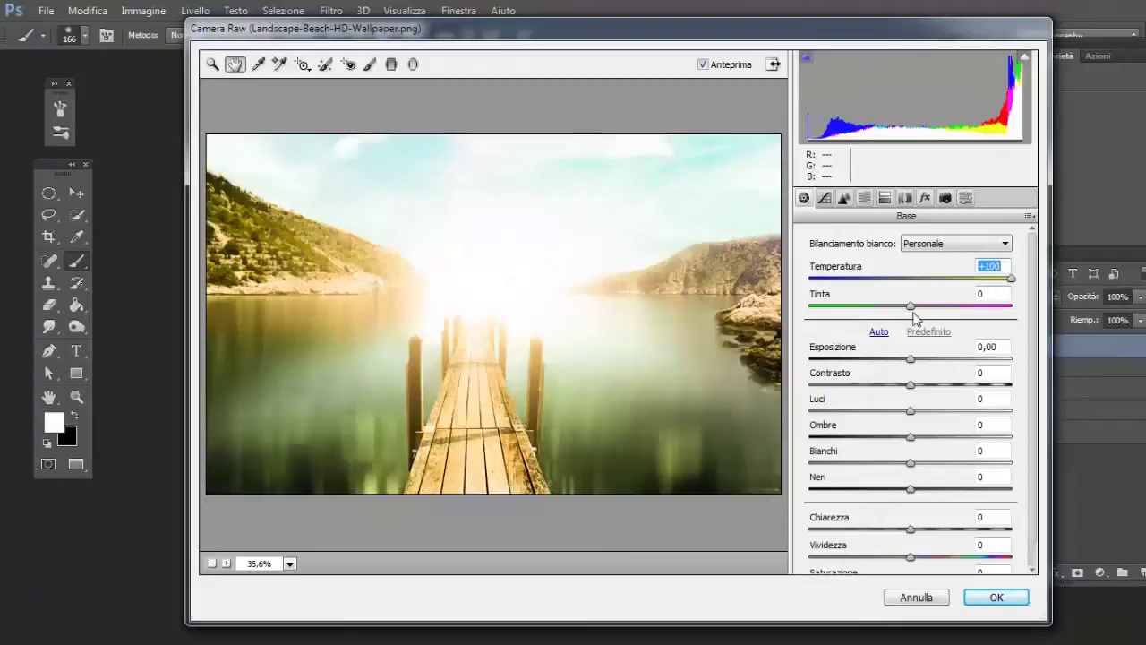
{"action": "left_click_drag", "start_coordinate": [911, 307], "coordinate": [1055, 320]}
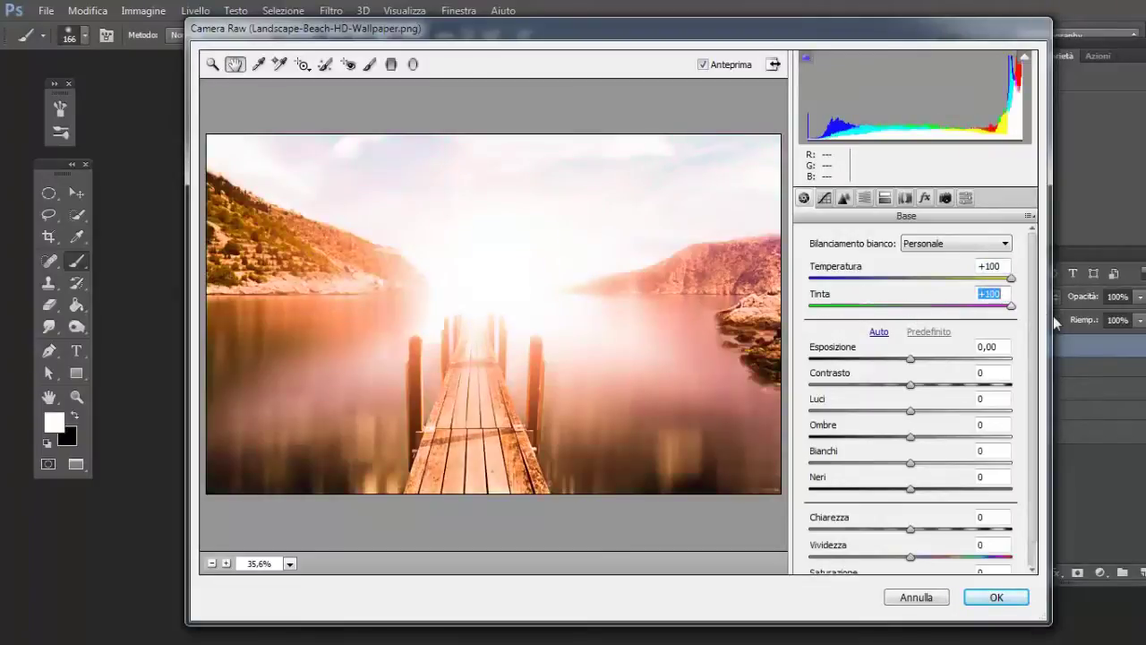
- Set the parametric tone curve to Luci +29, Colori chiari +11, Colori scuri +8 and Ombre -13
{"action": "left_click", "coordinate": [824, 198]}
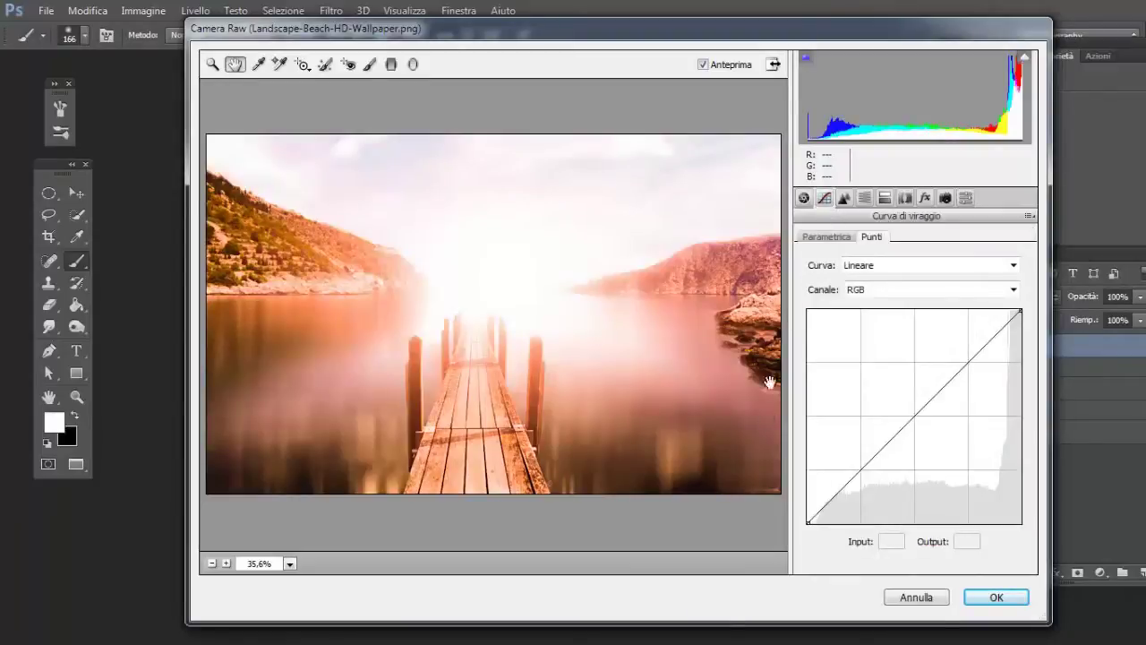
{"action": "left_click", "coordinate": [828, 237]}
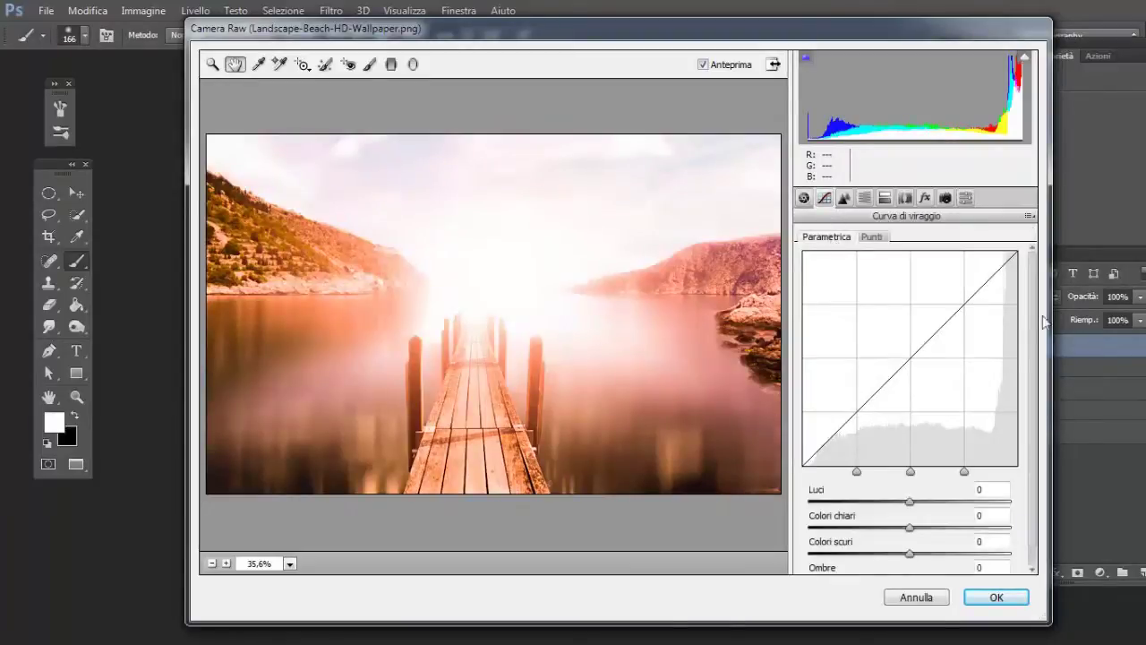
{"action": "scroll", "coordinate": [1024, 366], "scroll_direction": "down", "scroll_amount": 1}
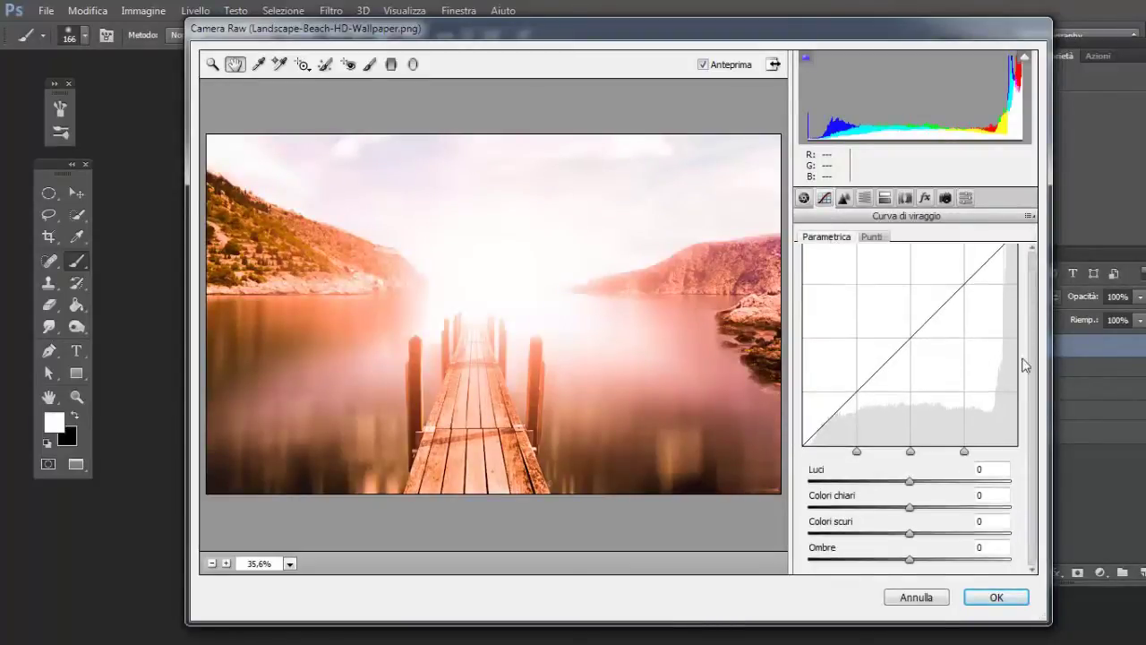
{"action": "left_click", "coordinate": [993, 468]}
{"action": "type", "text": "29"}
{"action": "key", "text": "Tab"}
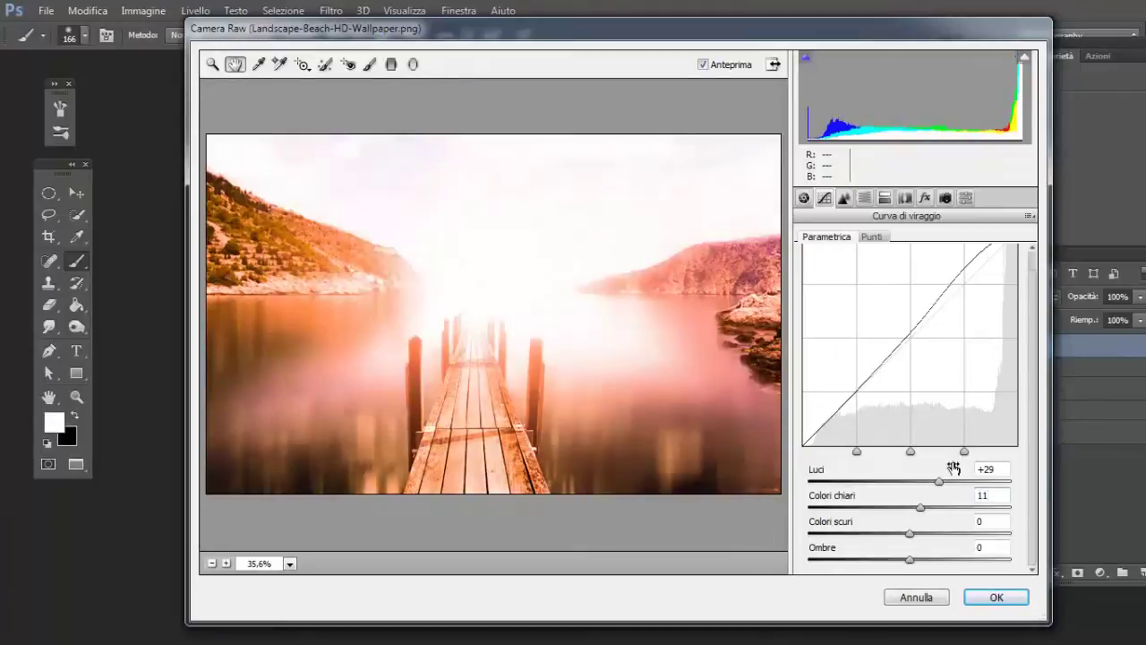
{"action": "key", "text": "Tab"}
{"action": "type", "text": "8"}
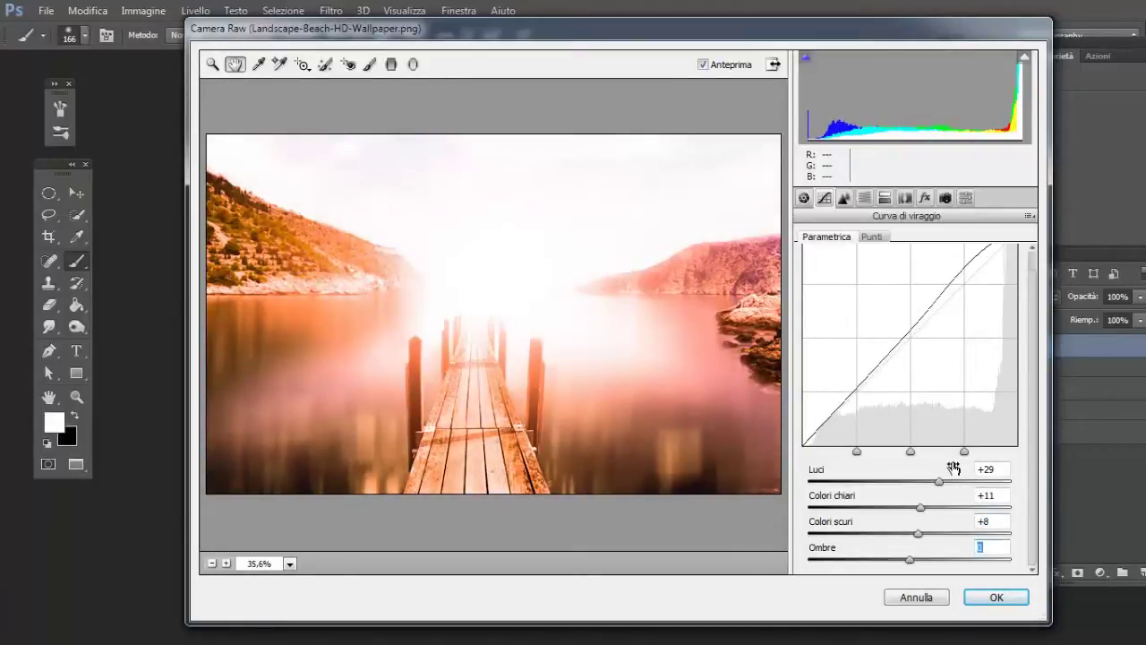
{"action": "type", "text": "-13"}
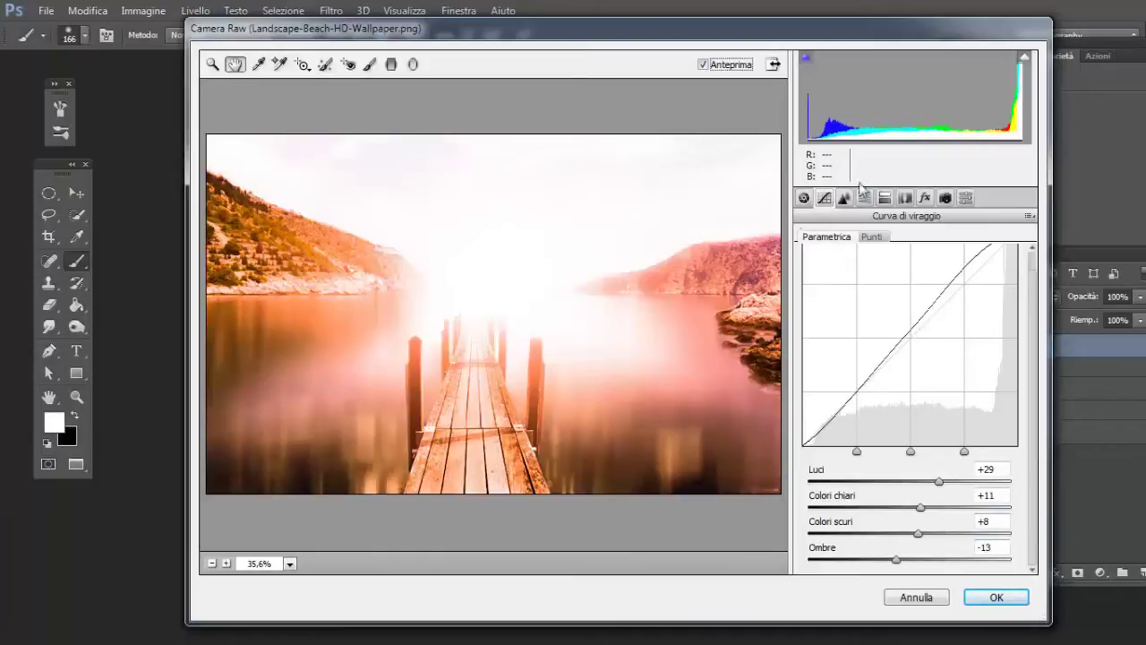
{"action": "left_click", "coordinate": [803, 197]}
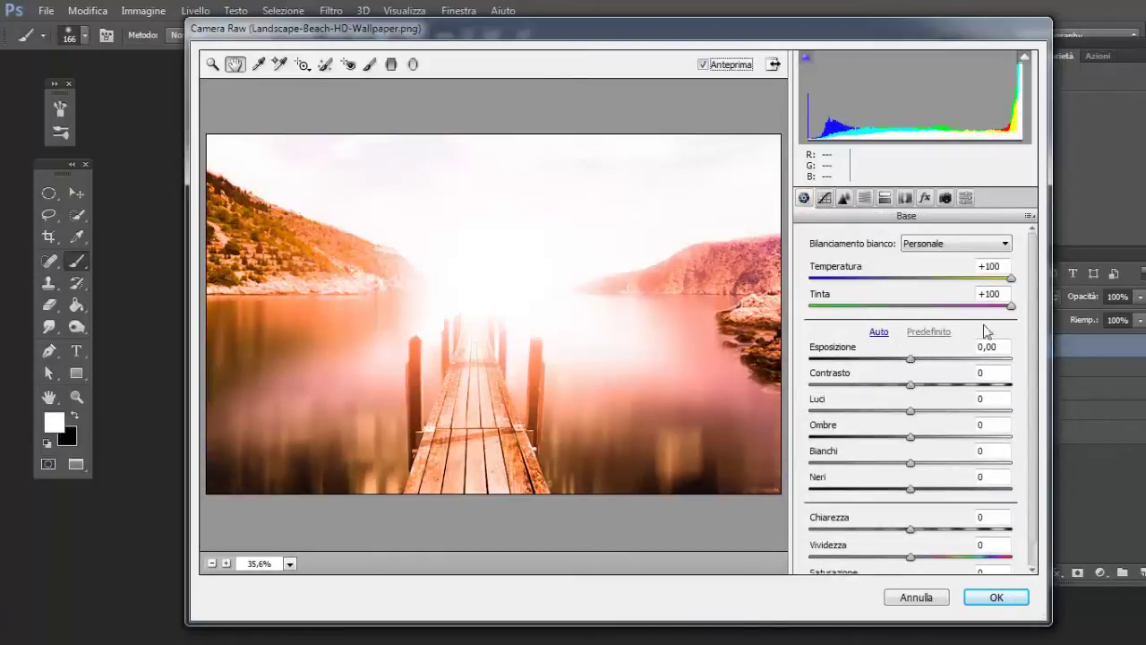
- Set Esposizione to -2,65 and Contrasto to +7 in the basic Camera Raw adjustments
{"action": "left_click", "coordinate": [993, 372]}
{"action": "left_click", "coordinate": [1003, 346]}
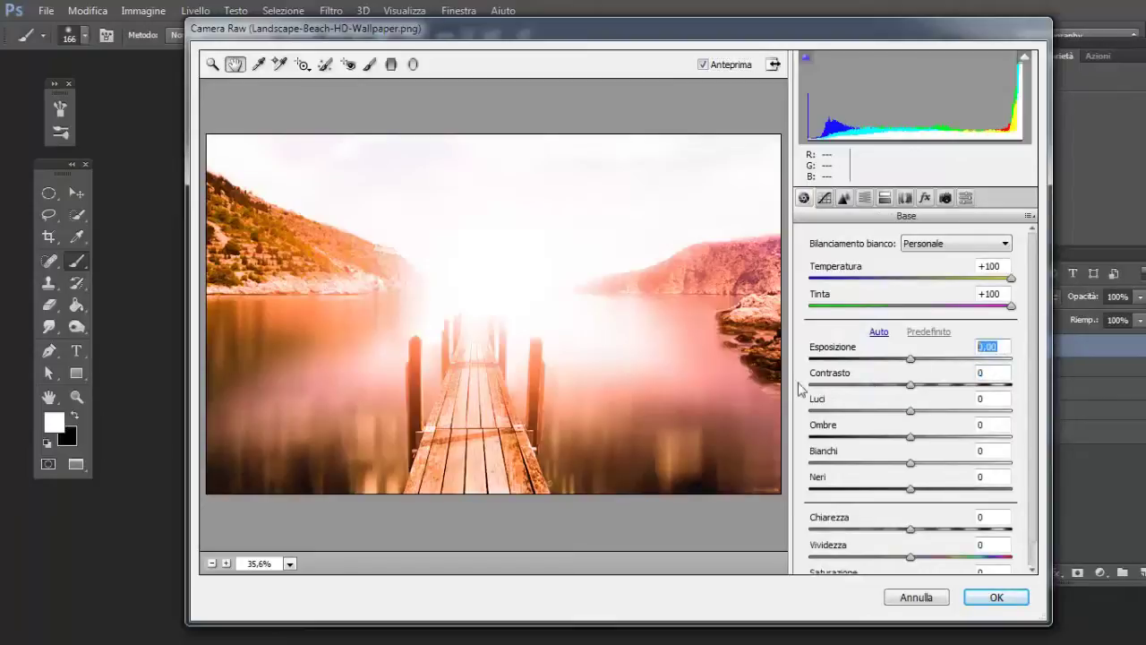
{"action": "type", "text": "2"}
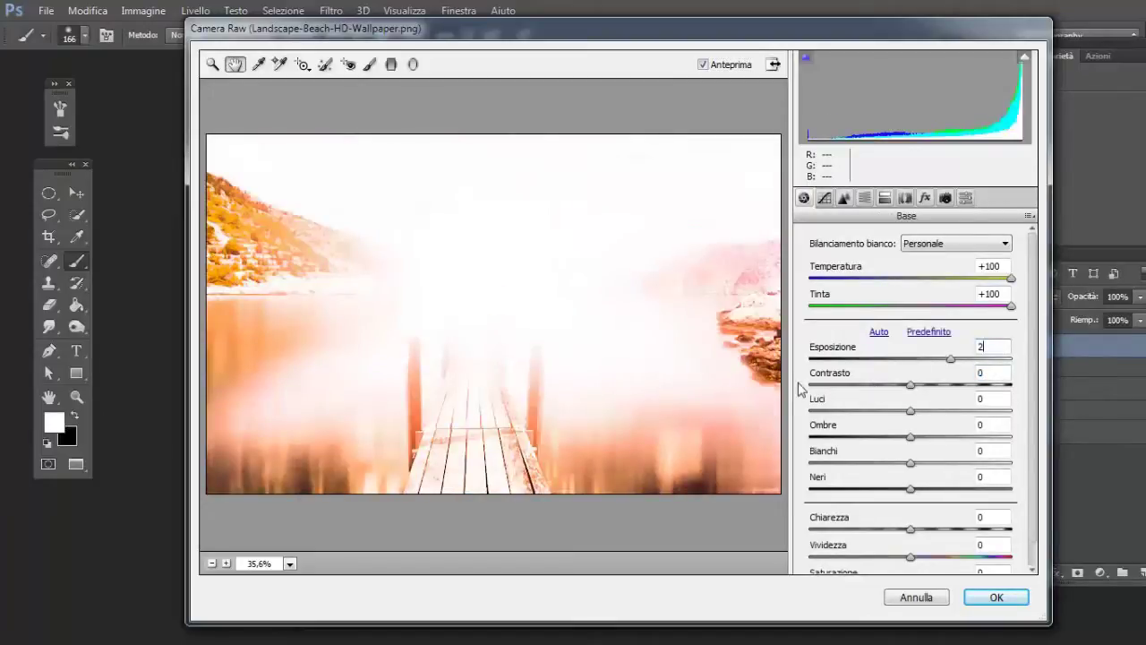
{"action": "key", "text": "BackSpace"}
{"action": "type", "text": "-"}
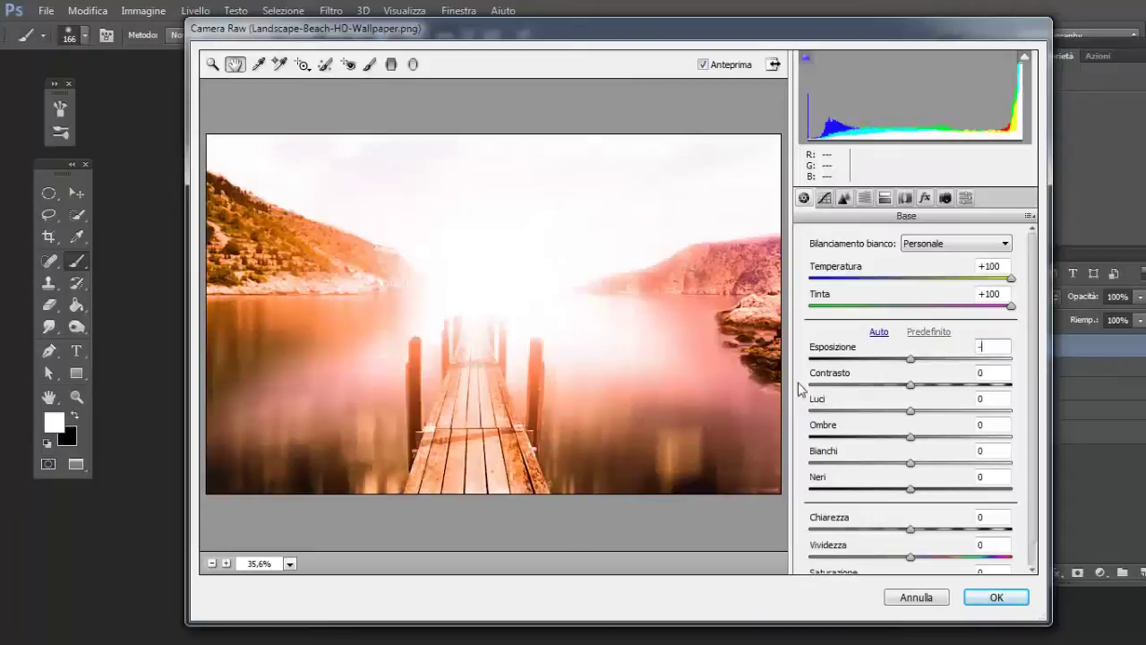
{"action": "type", "text": "2,65"}
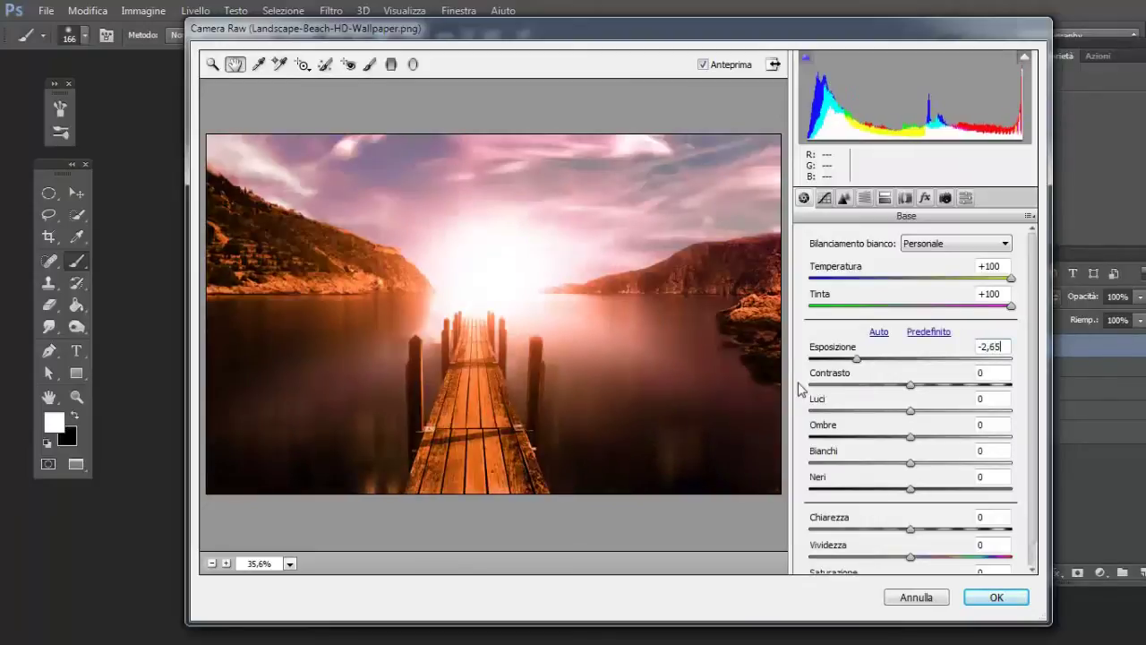
{"action": "key", "text": "Tab"}
{"action": "type", "text": "7"}
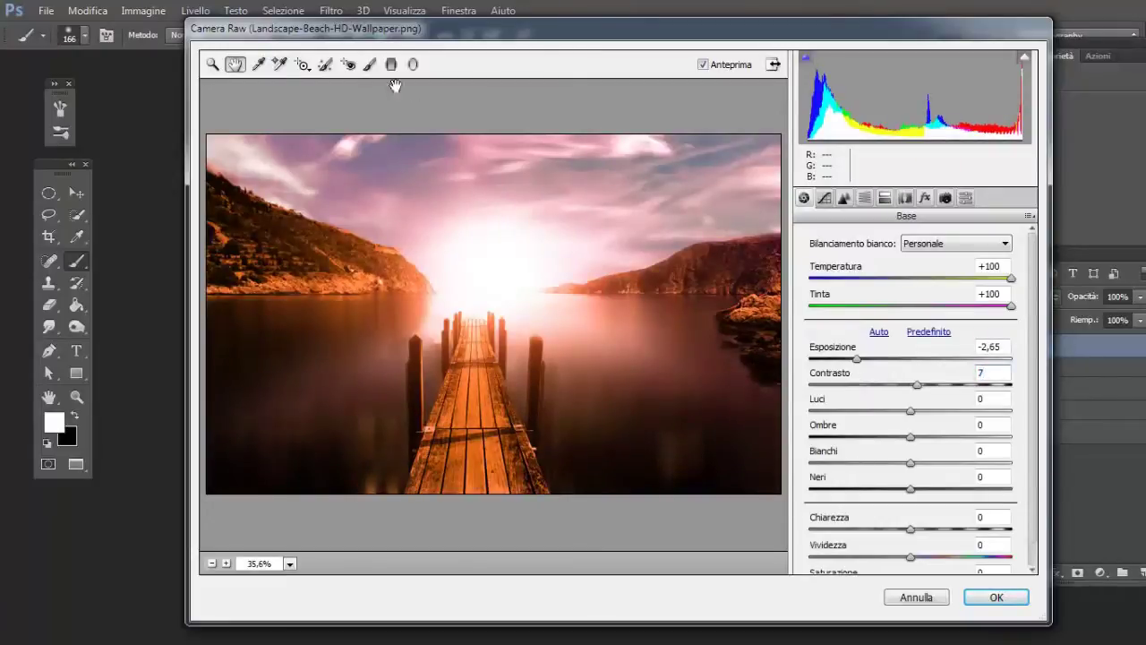
- Add a wide radial filter centred on the glow with Esposizione -2,65 and Contrasto -73, and hide its overlay
{"action": "left_click", "coordinate": [414, 65]}
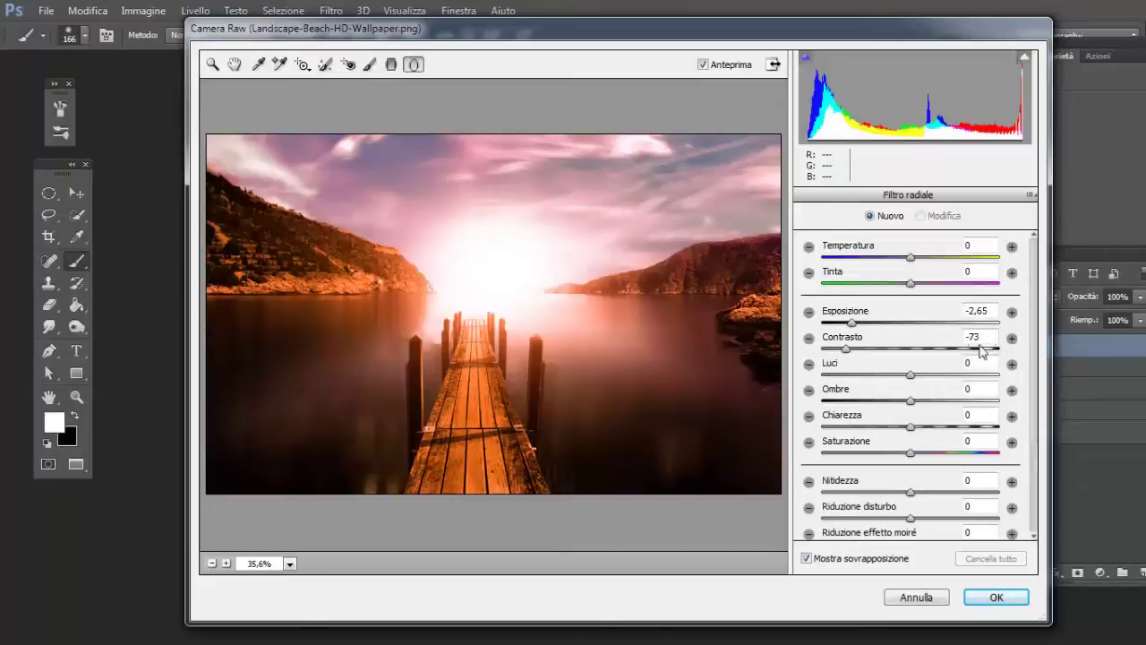
{"action": "left_click_drag", "start_coordinate": [402, 203], "coordinate": [538, 322]}
{"action": "left_click_drag", "start_coordinate": [403, 204], "coordinate": [506, 263]}
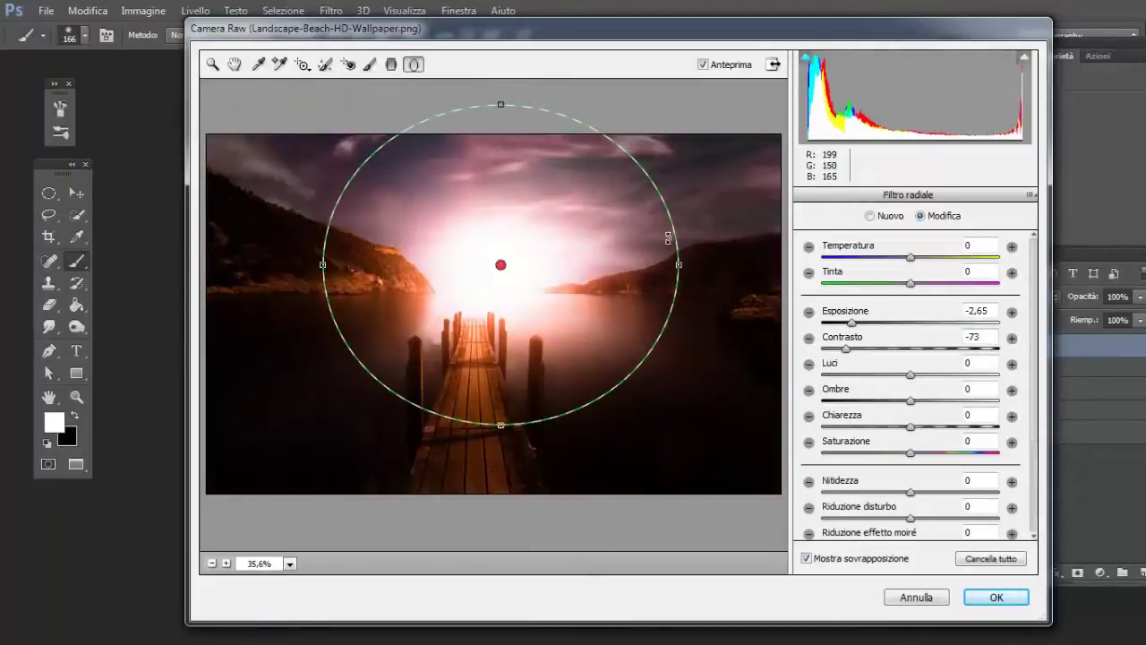
{"action": "left_click_drag", "start_coordinate": [681, 260], "coordinate": [749, 263]}
{"action": "key", "text": "v"}
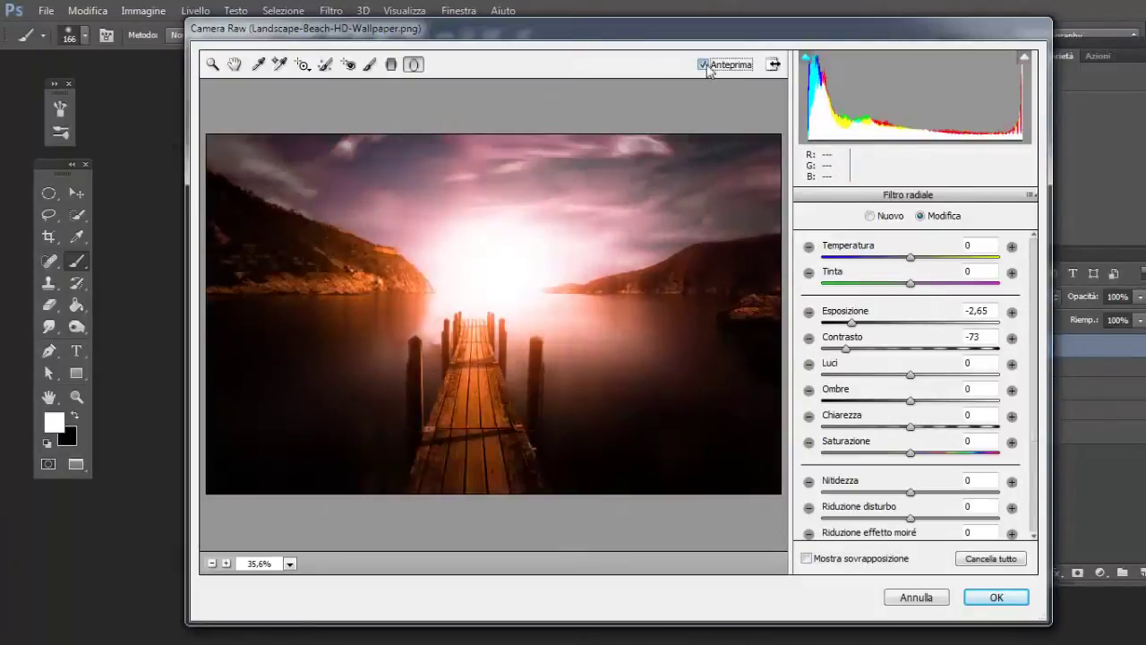
- Compare the image with and without the Camera Raw preview, and leave the radial filter
{"action": "left_click", "coordinate": [703, 64]}
{"action": "left_click", "coordinate": [703, 64]}
{"action": "left_click", "coordinate": [704, 64]}
{"action": "left_click", "coordinate": [703, 65]}
{"action": "key", "text": "h"}
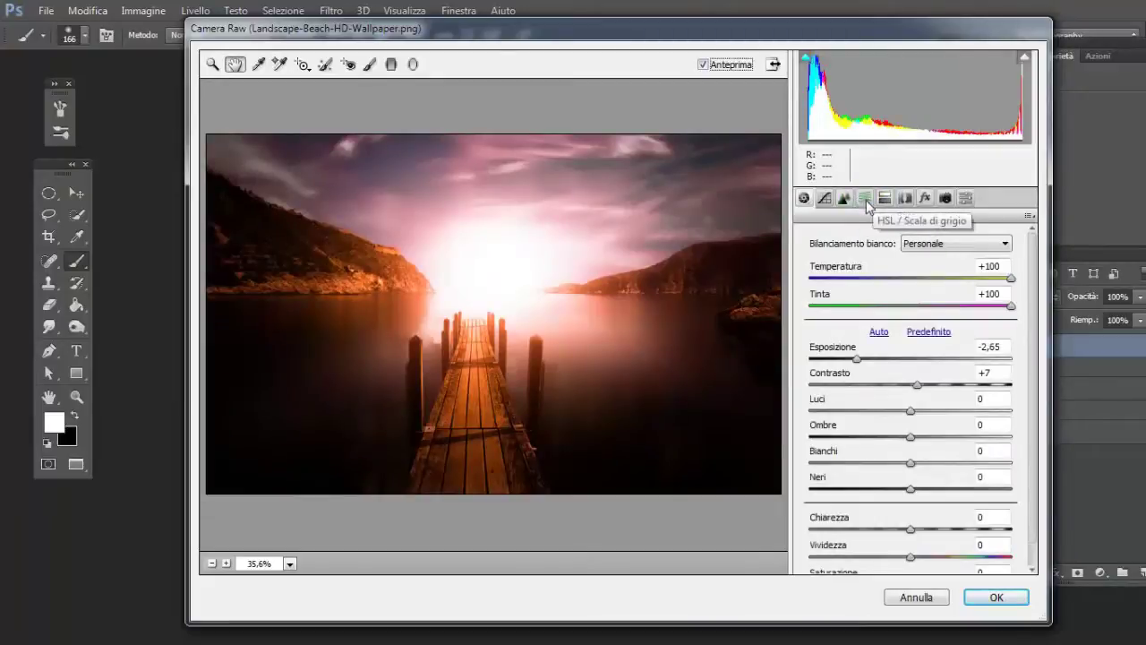
- Set the HSL hues to Rossi -5, Arancioni +59, Gialli -50 and Verdi -39
{"action": "left_click", "coordinate": [865, 198]}
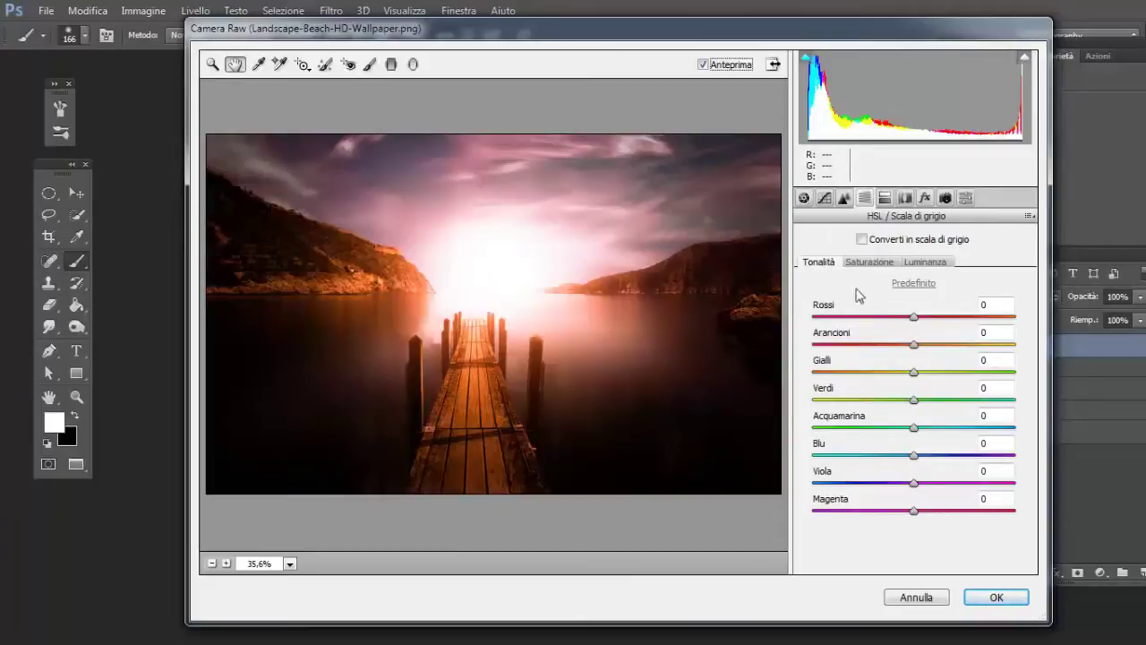
{"action": "left_click", "coordinate": [998, 304]}
{"action": "type", "text": "5"}
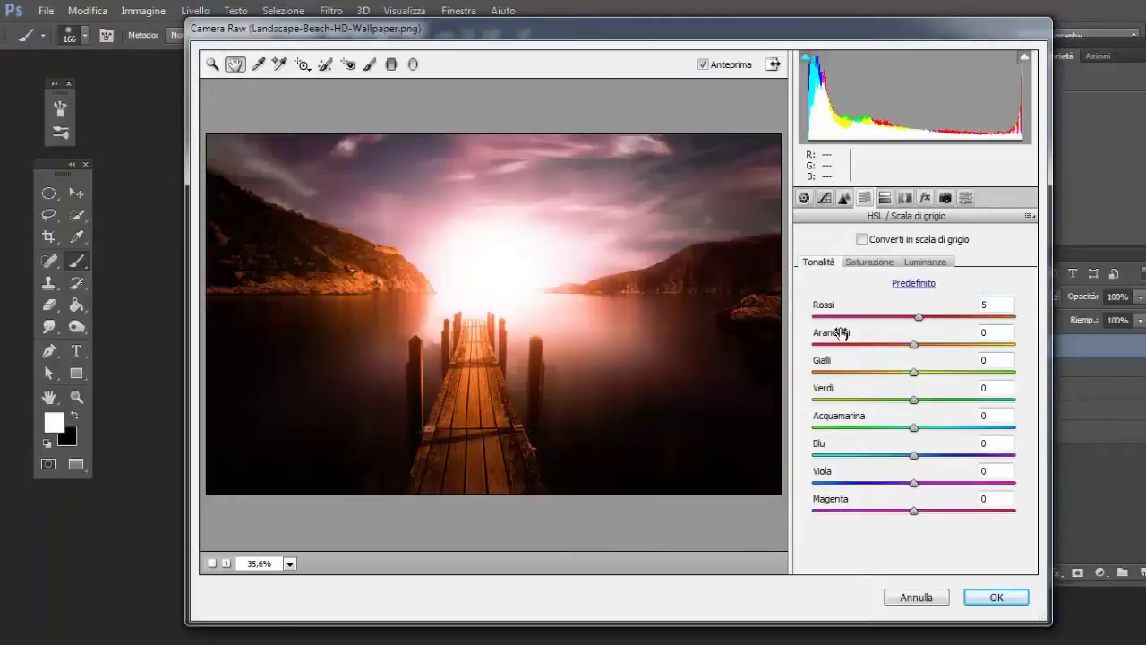
{"action": "key", "text": "BackSpace"}
{"action": "type", "text": "-5"}
{"action": "type", "text": "9"}
{"action": "key", "text": "Tab"}
{"action": "type", "text": "-50"}
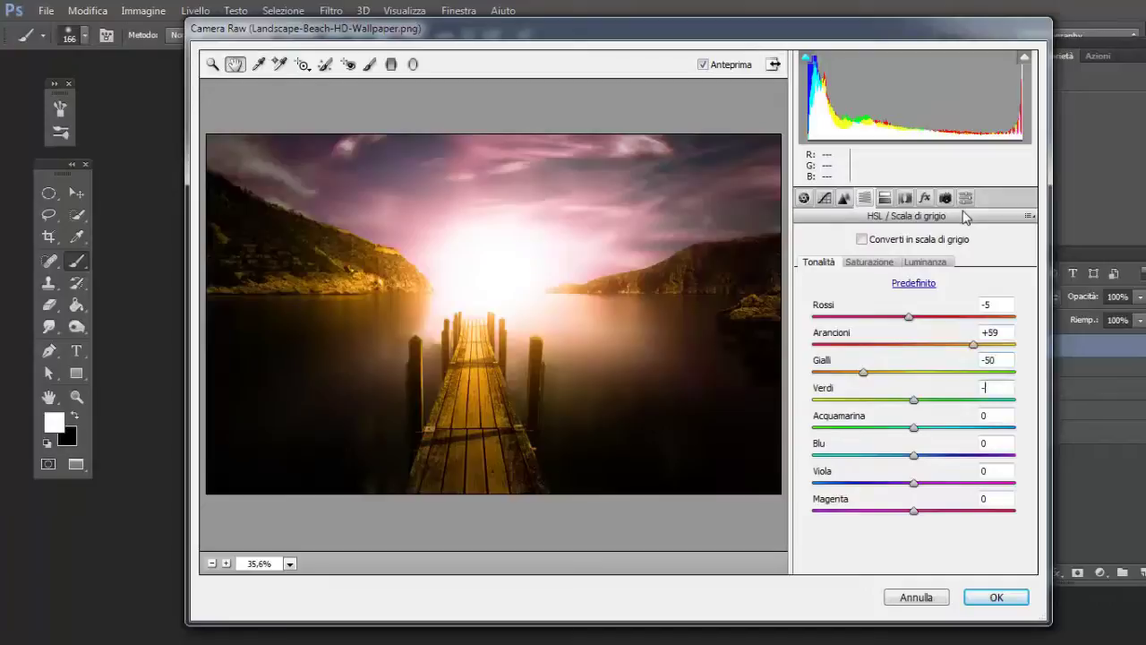
{"action": "type", "text": "-39"}
- Split-tone the shadows with Tonalità 14 and Saturazione 21, and apply the Camera Raw filter
{"action": "left_click", "coordinate": [885, 198]}
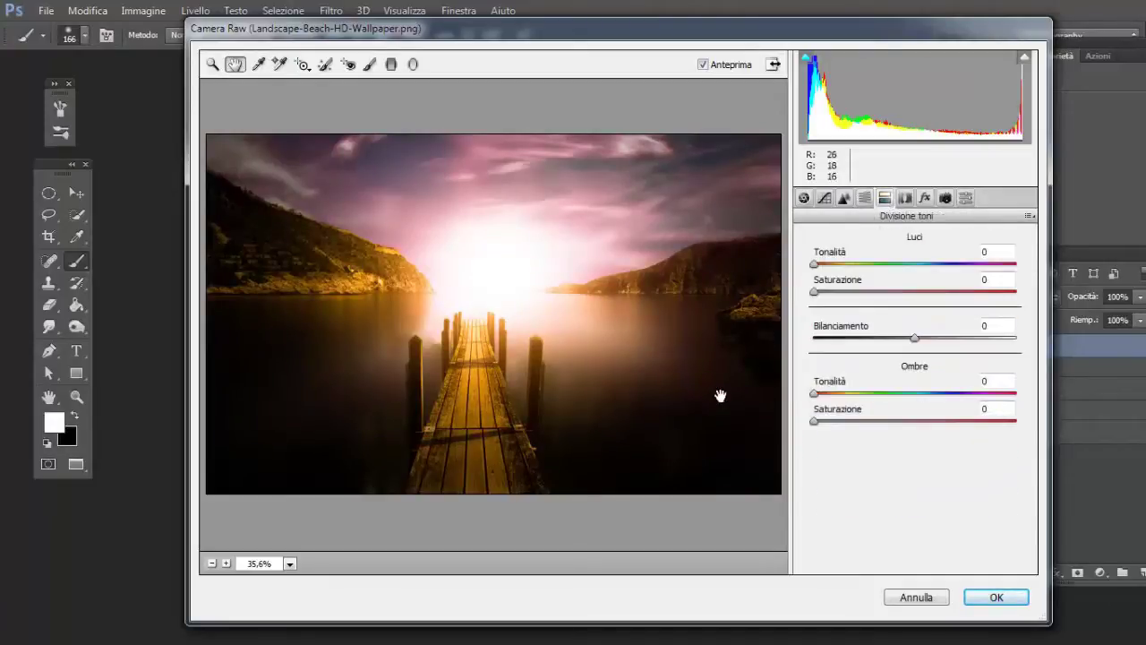
{"action": "left_click", "coordinate": [1008, 383]}
{"action": "type", "text": "14"}
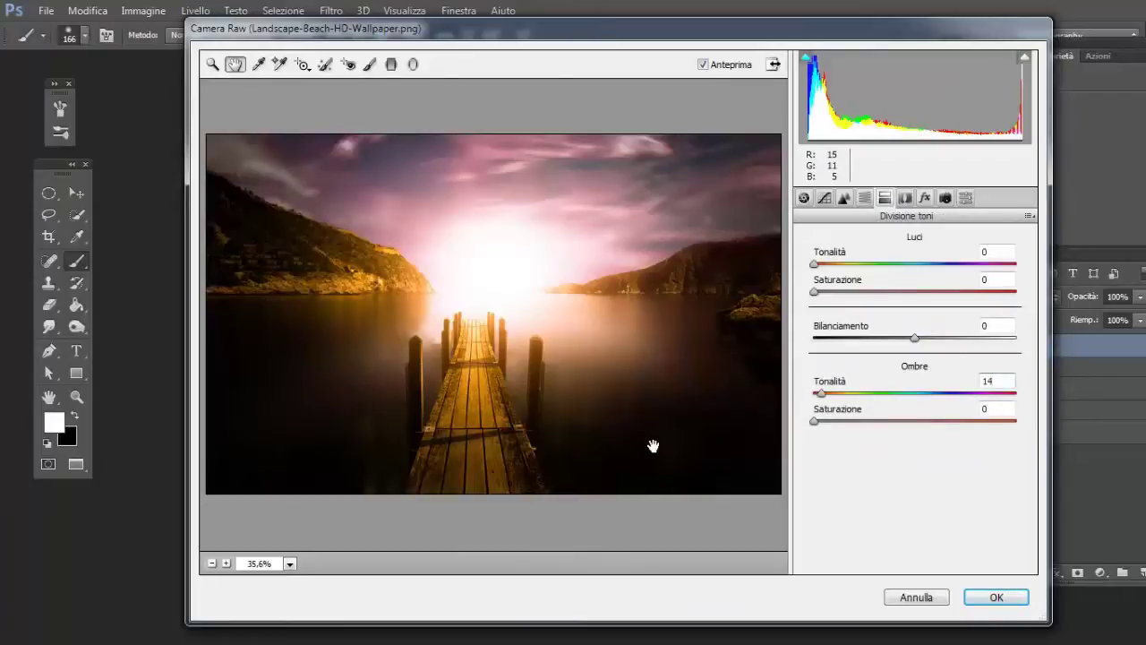
{"action": "left_click", "coordinate": [1000, 409]}
{"action": "type", "text": "21"}
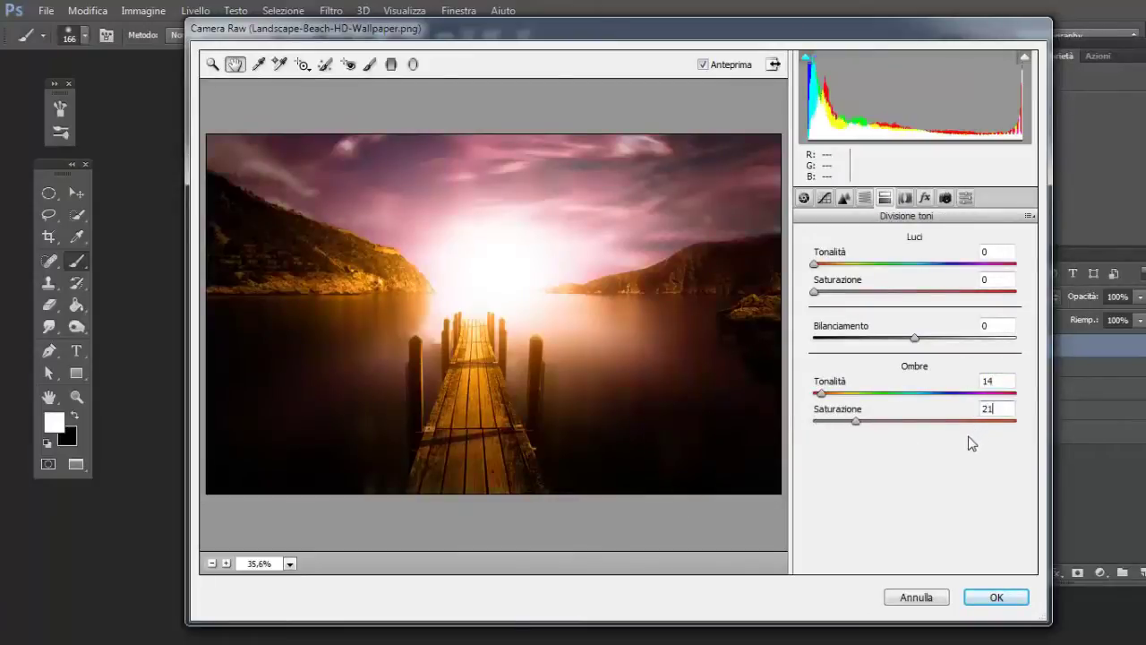
{"action": "left_click", "coordinate": [993, 597]}
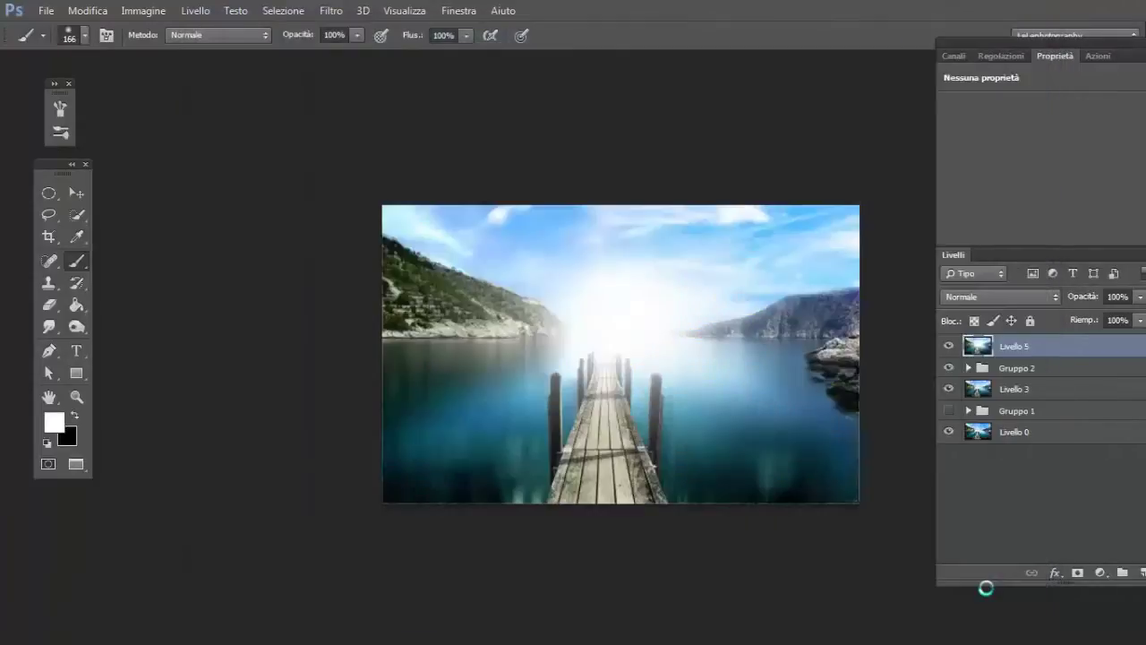
- Compare the image with Livello 5 hidden and shown
{"action": "left_click", "coordinate": [949, 346]}
{"action": "left_click", "coordinate": [950, 348]}
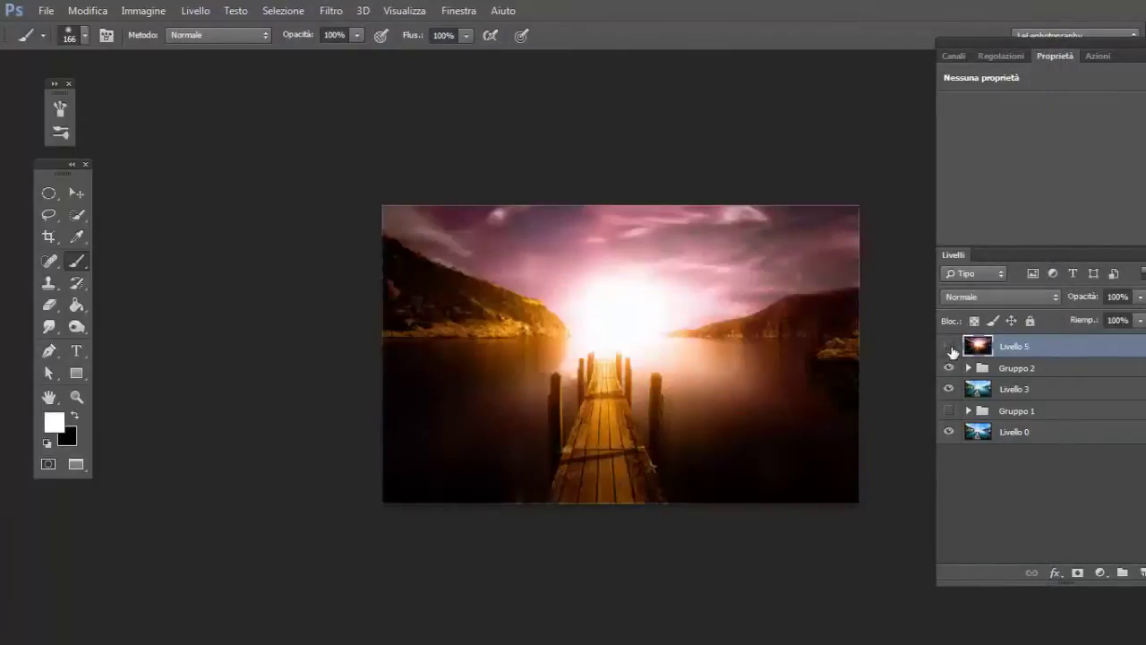
{"action": "left_click", "coordinate": [950, 346]}
{"action": "left_click", "coordinate": [951, 347]}
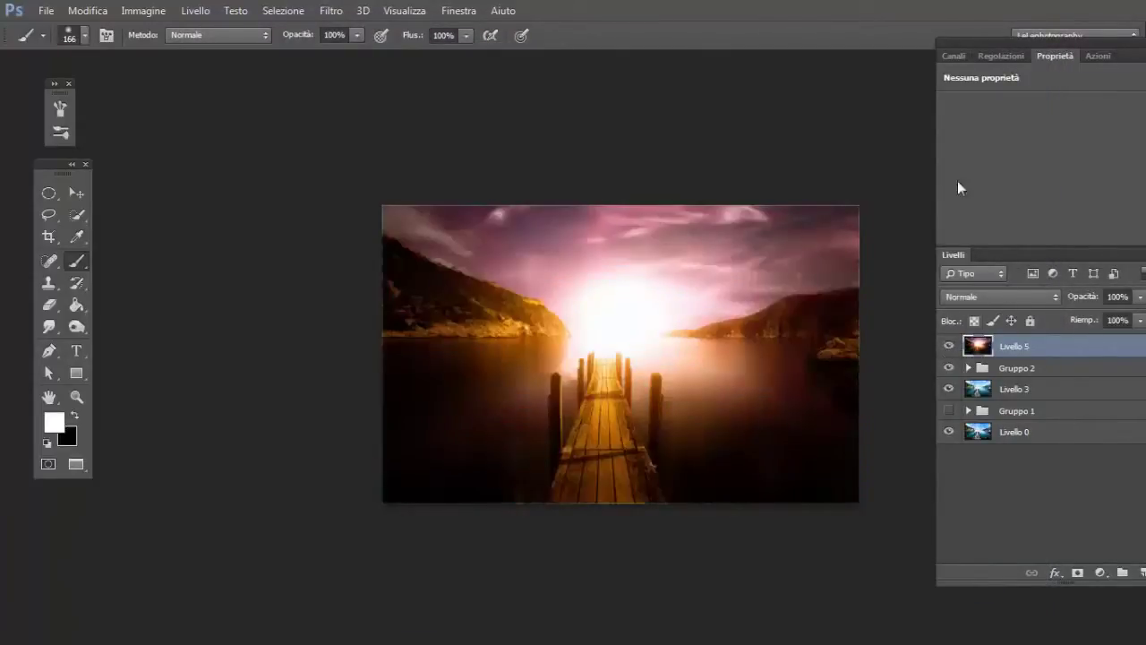
- Add a gradient map adjustment layer using the Blu, Rosso, Giallo preset, blended in Moltiplica at 76% opacity
{"action": "left_click", "coordinate": [1006, 58]}
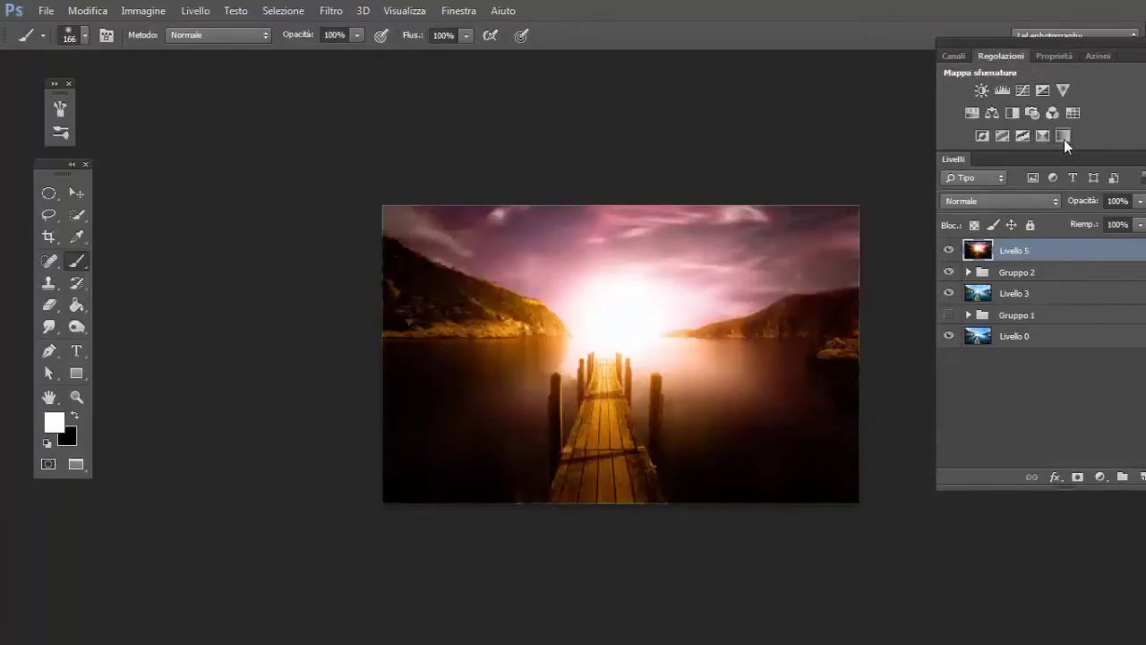
{"action": "left_click", "coordinate": [1064, 137]}
{"action": "left_click", "coordinate": [1045, 111]}
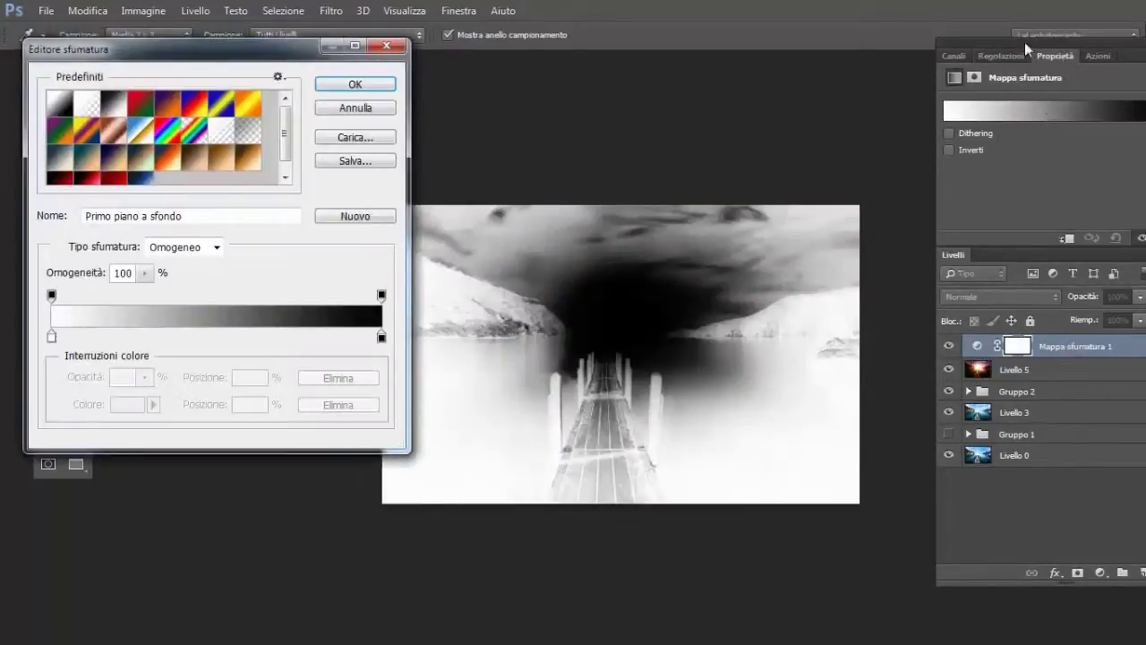
{"action": "left_click", "coordinate": [194, 110]}
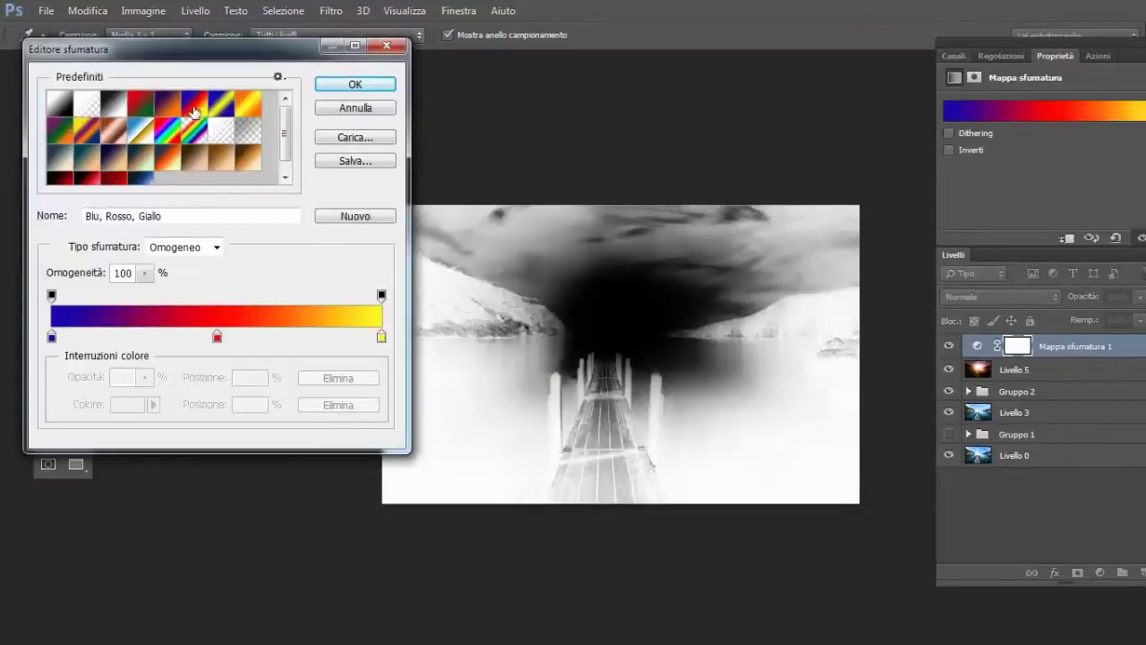
{"action": "key", "text": "Return"}
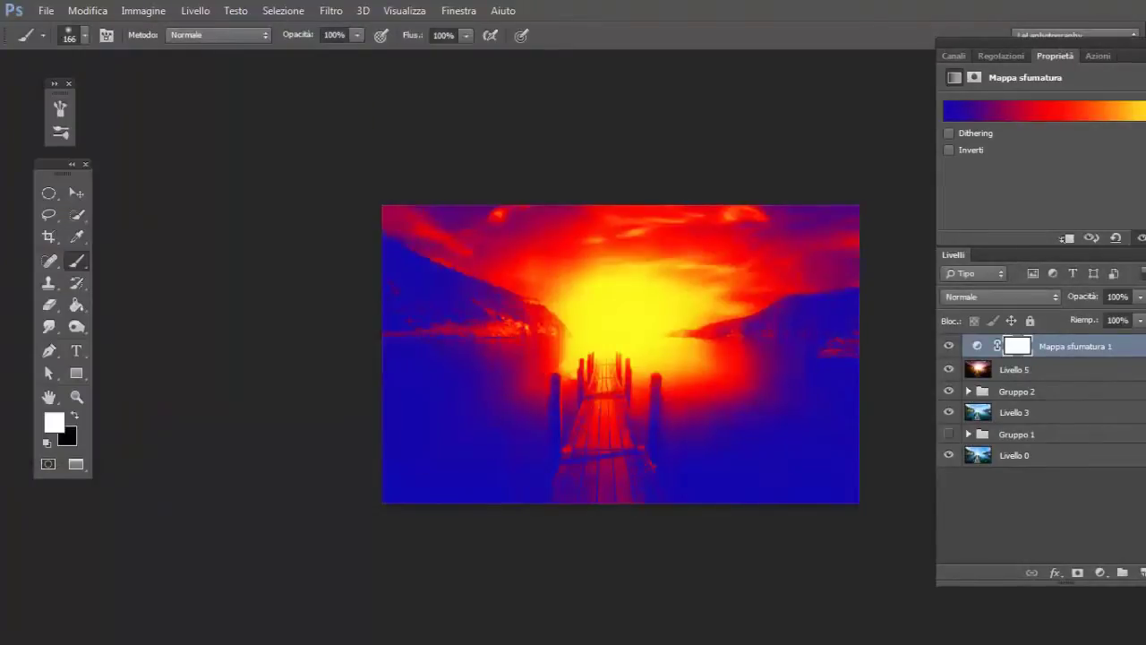
{"action": "left_click", "coordinate": [1000, 296]}
{"action": "left_click", "coordinate": [958, 49]}
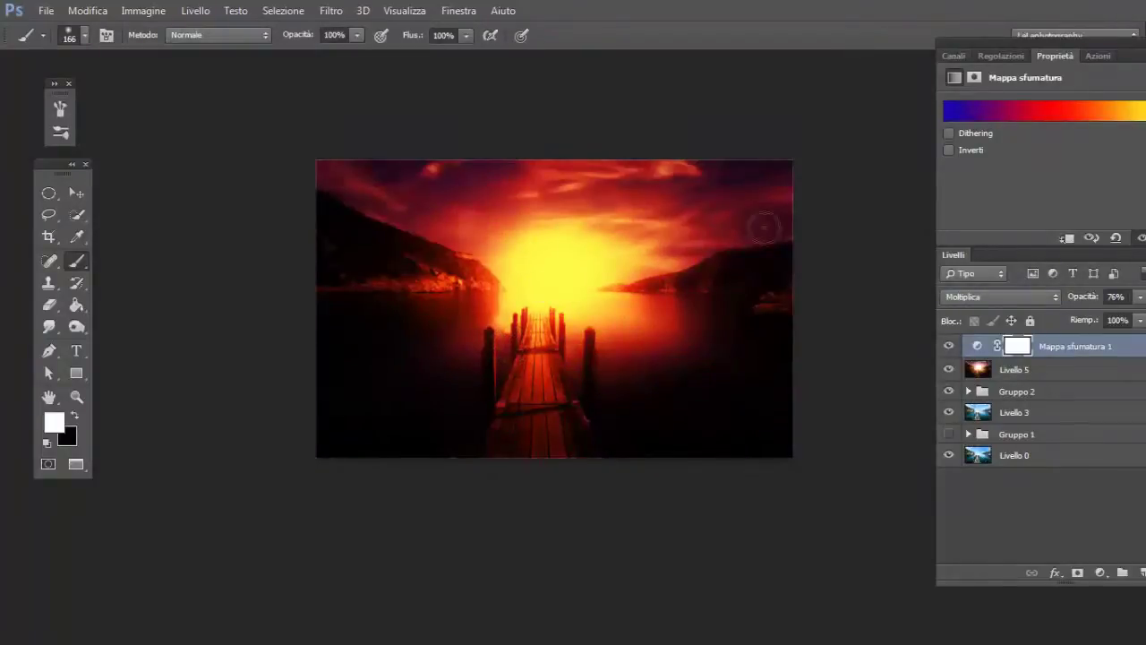
- Stamp the visible image onto a new top layer, then group the layers from Mappa sfumatura 1 to Livello 3 and hide the group
{"action": "left_click", "coordinate": [1118, 571]}
{"action": "key", "text": "ctrl+alt+shift+e"}
{"action": "left_click", "coordinate": [1066, 372]}
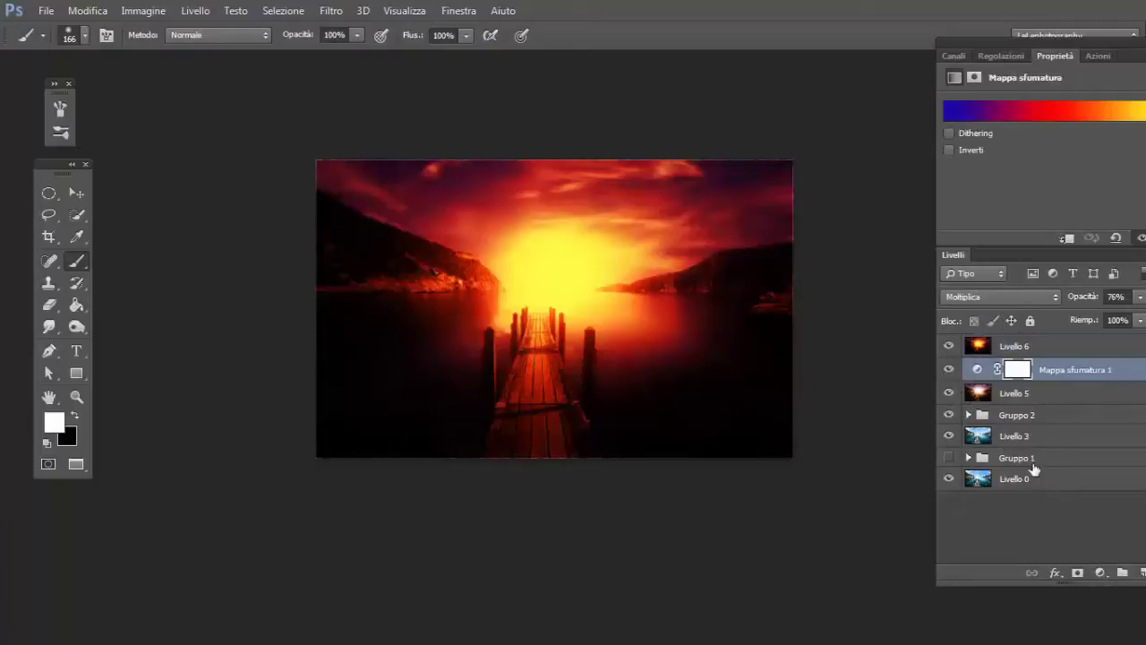
{"action": "left_click", "coordinate": [1021, 437], "text": "shift"}
{"action": "key", "text": "ctrl+g"}
{"action": "left_click", "coordinate": [948, 368]}
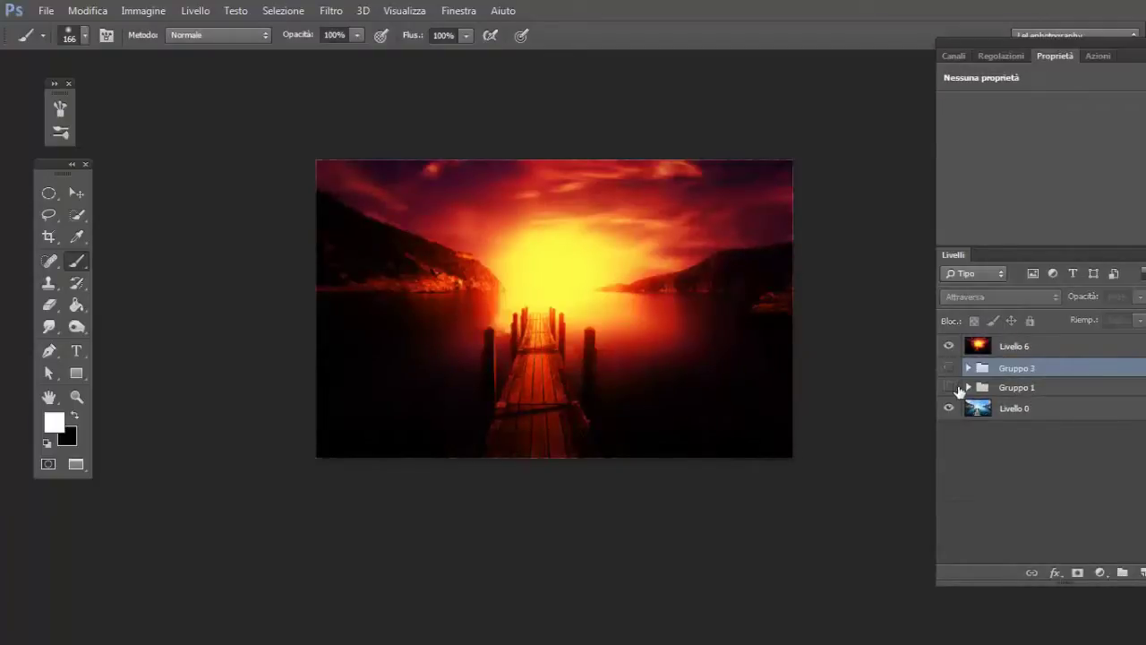
- Compare the finished Livello 6 with the original photo and examine the result up close
{"action": "left_click", "coordinate": [948, 346]}
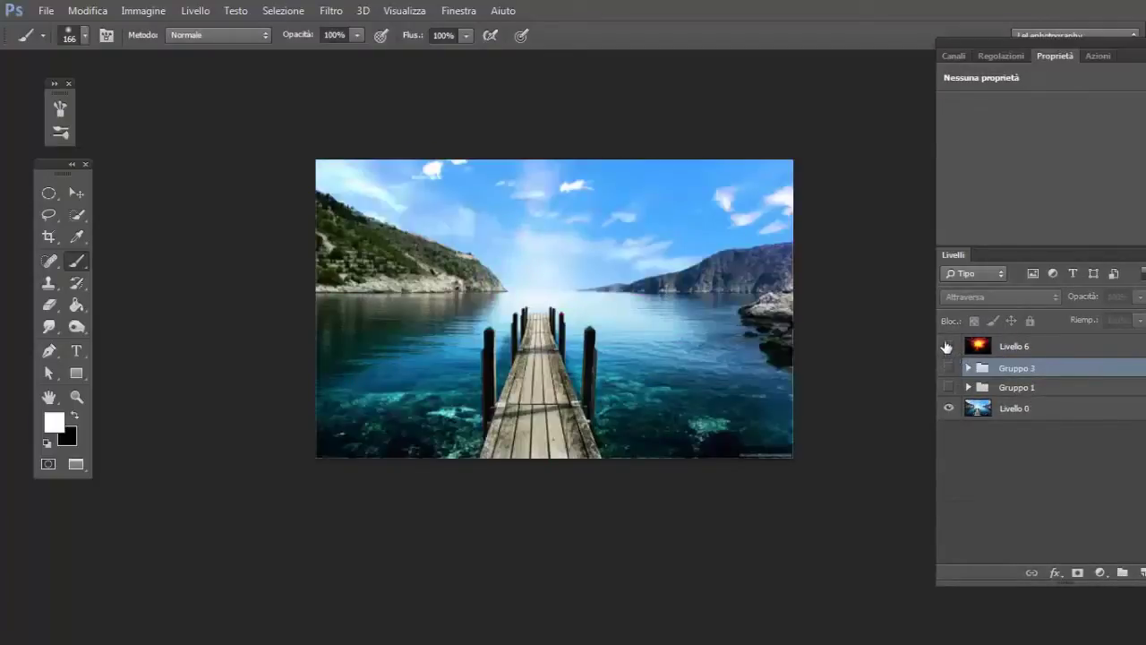
{"action": "left_click", "coordinate": [949, 346]}
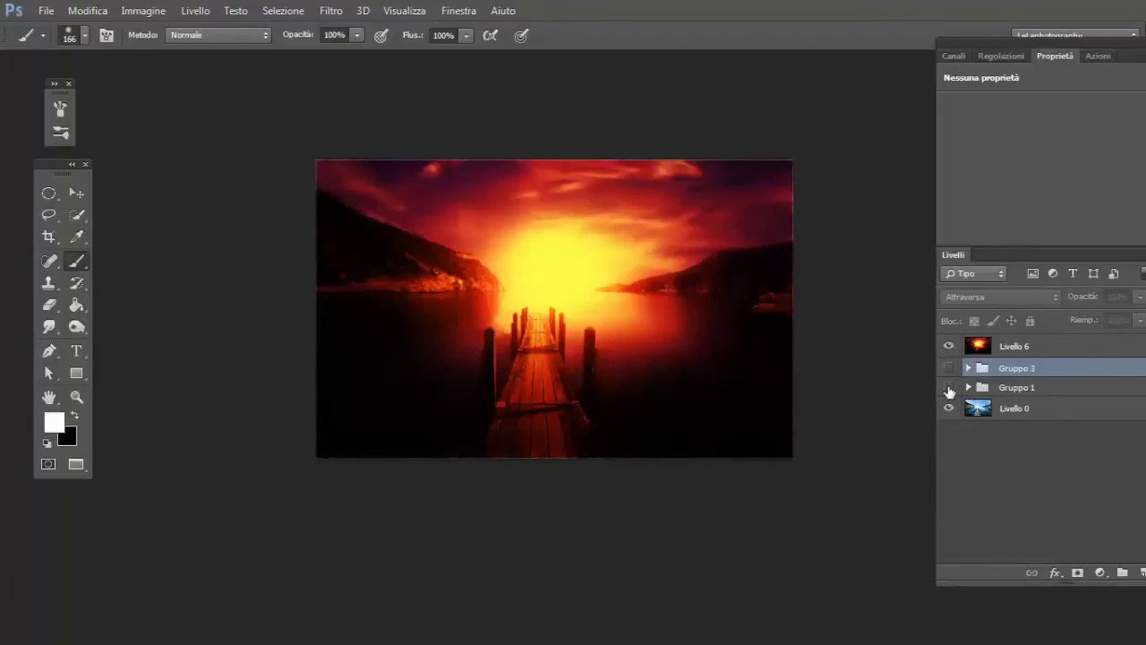
{"action": "key", "text": "ctrl+plus"}
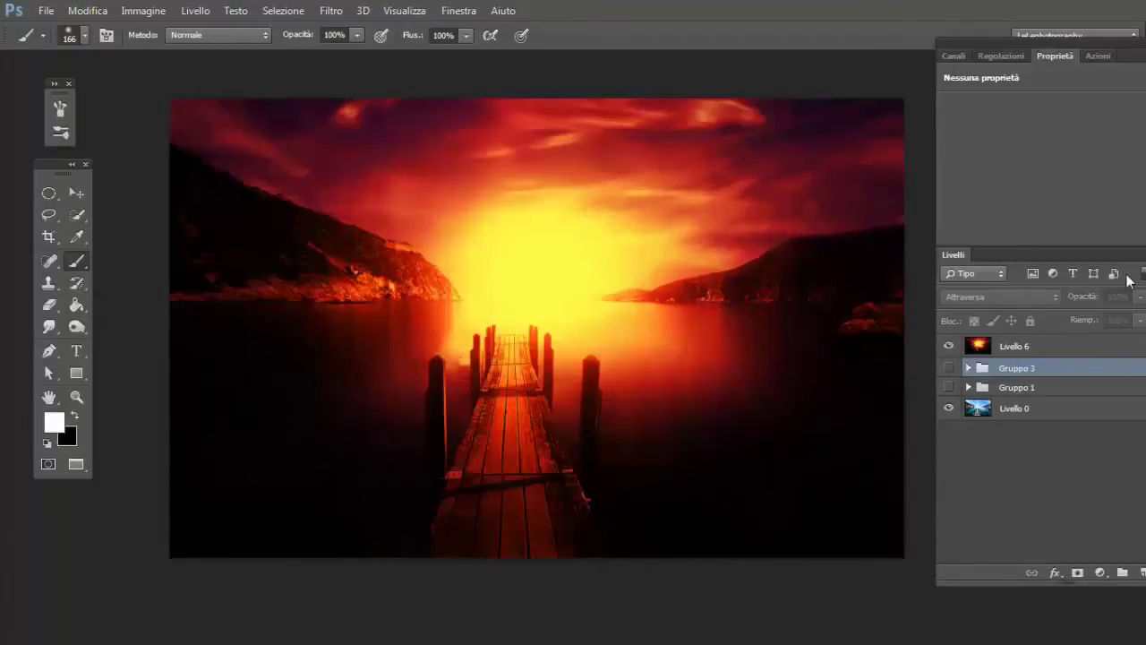